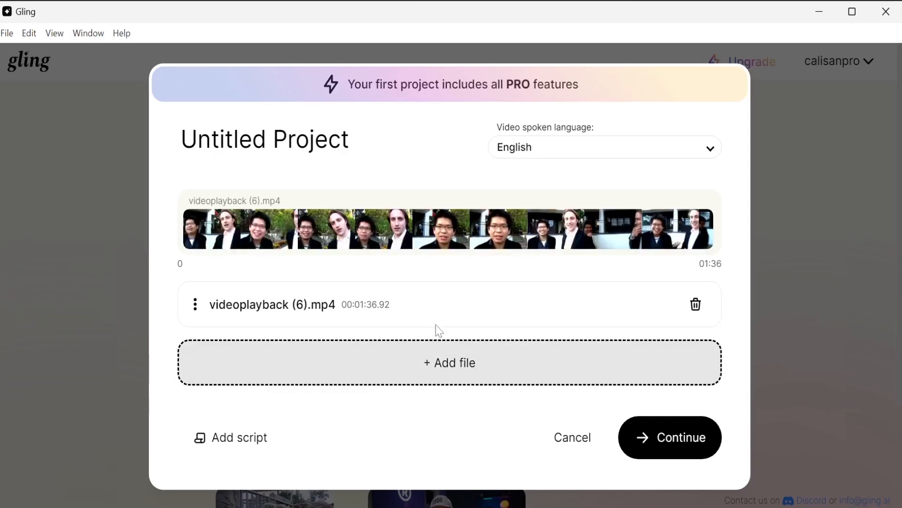
- Continue the English-language project, add Jump cut zoom and Remove audio noise to the enhancements, and run the automatic edit
left_click(589, 188)
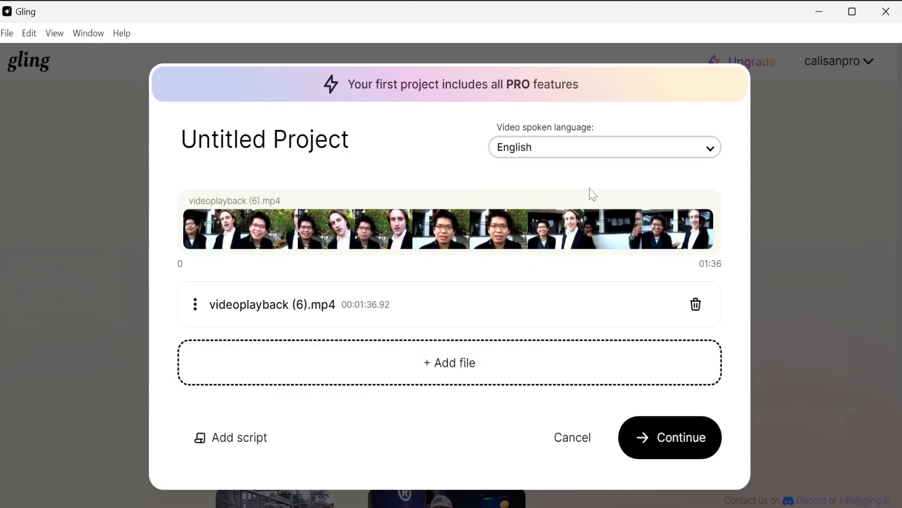
left_click(683, 441)
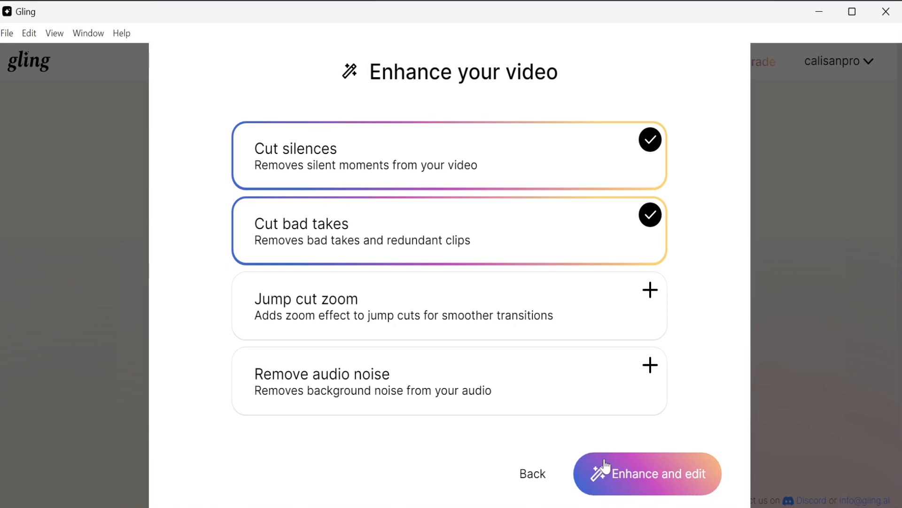
left_click(591, 308)
left_click(591, 396)
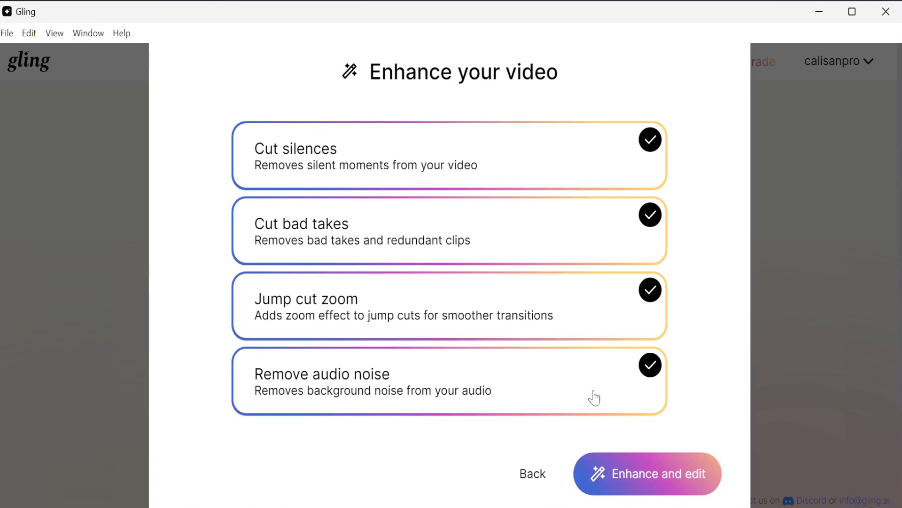
left_click(640, 479)
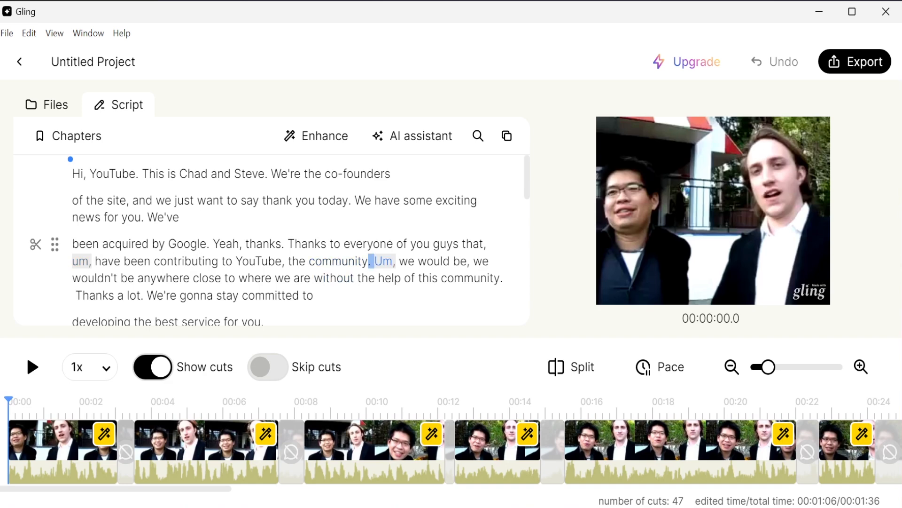
- Review the filler words marked in the transcript and play the footage around them
left_click(348, 261)
left_click(384, 261)
left_click(80, 261)
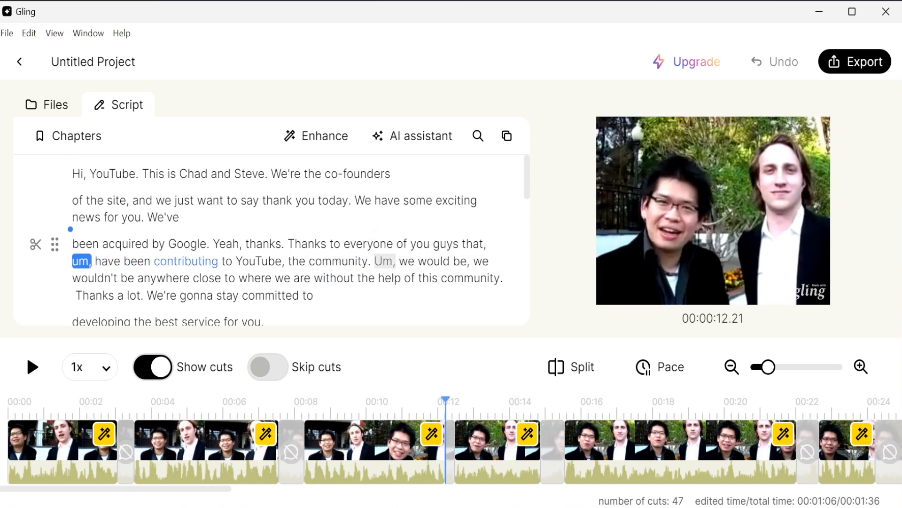
scroll(282, 240, "down", 4)
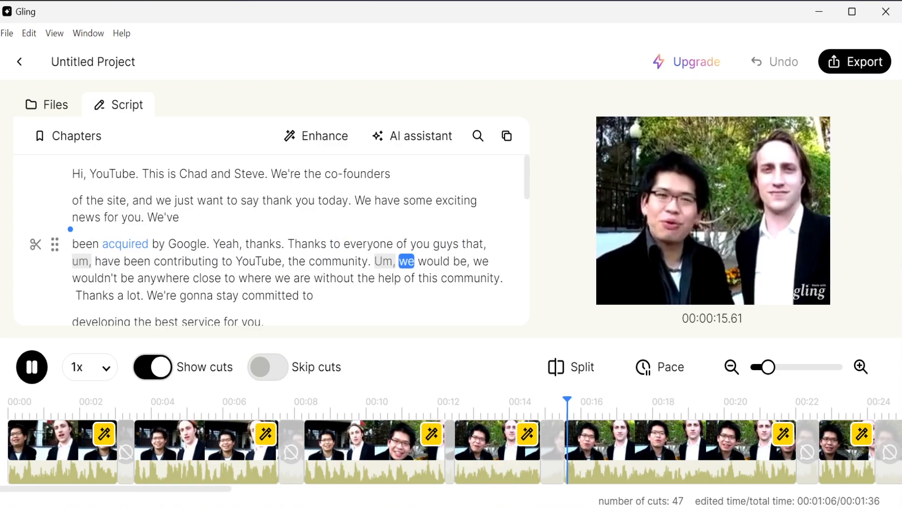
key("space")
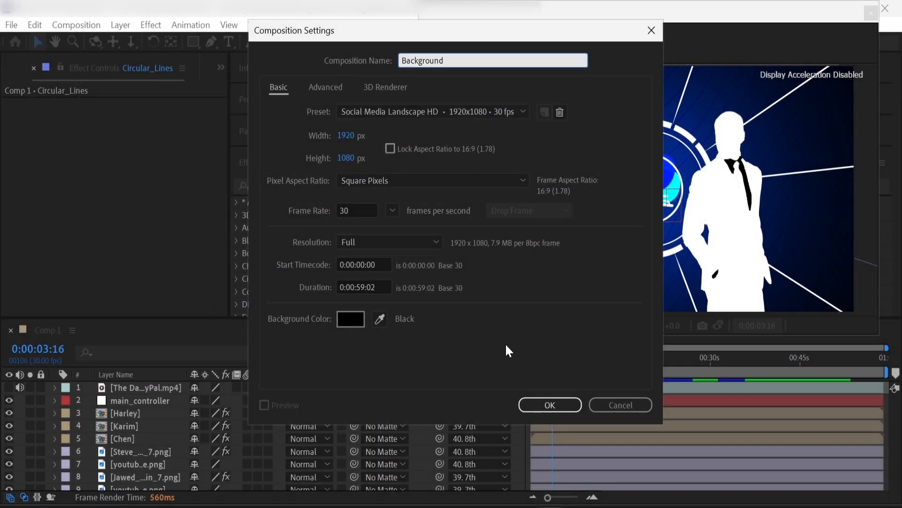
- In After Effects, create a 1920x1080, 30 fps composition named Background and add the PayPal reference video to it
left_click(523, 404)
key("ctrl+slash")
key("space")
- Create a full-composition 1920x1080 solid, sampling its blue from the reference video and adjusting it to 002C8E
right_click(175, 432)
left_click(415, 286)
left_click(322, 396)
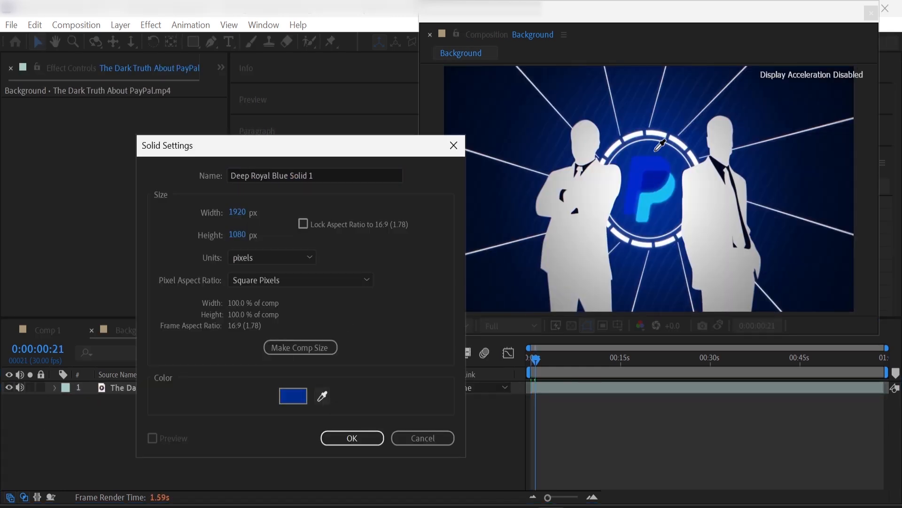
left_click(293, 396)
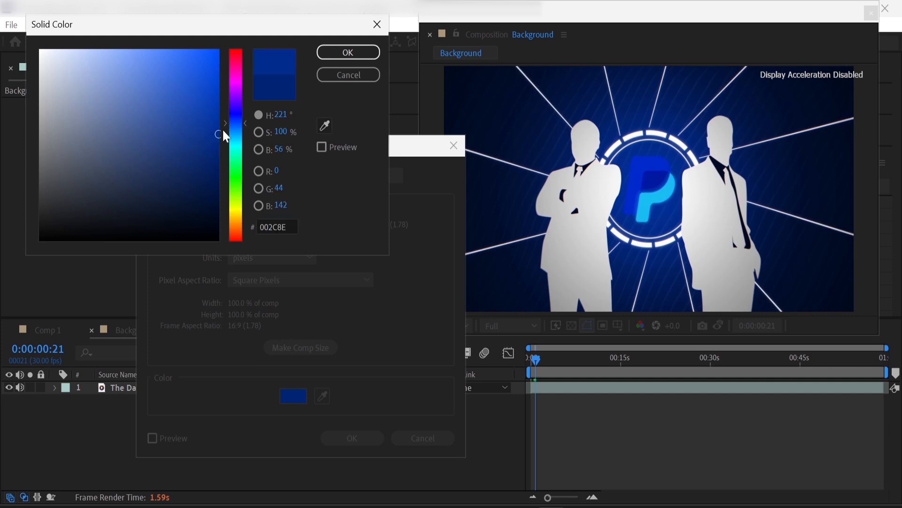
left_click(347, 50)
left_click(356, 437)
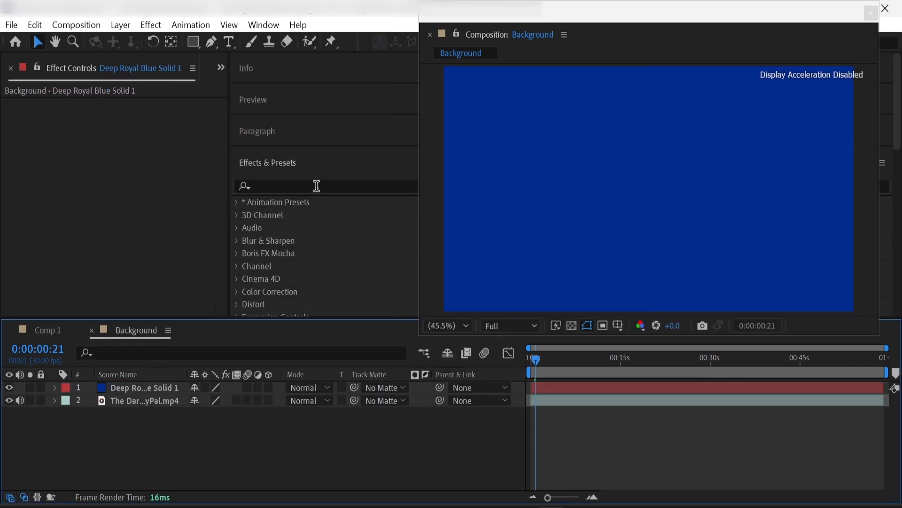
- Apply the CC Vignette effect to the blue solid and set its Angle of View to 100
left_click(316, 186)
type("cc vig")
left_click_drag(288, 215, 168, 388)
left_click(137, 129)
type("100")
key("Return")
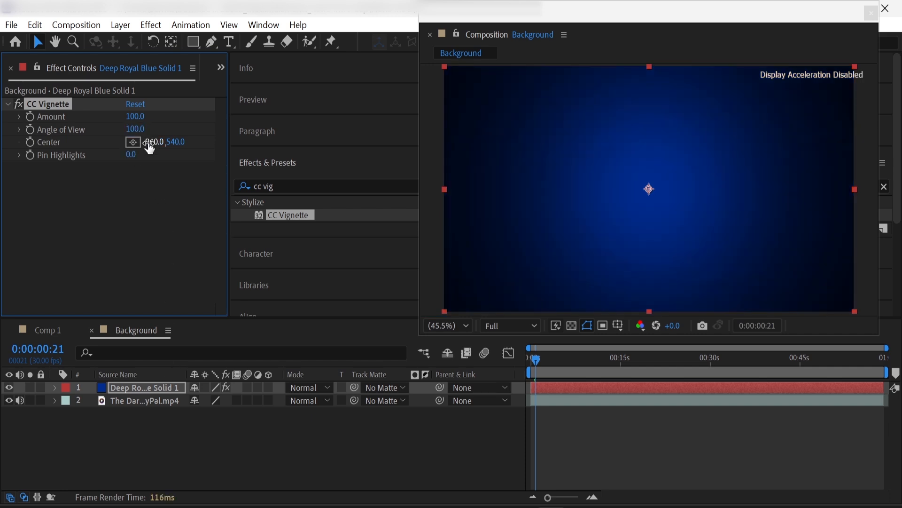
- Move the PayPal reference video above the blue solid and hide its picture
left_click_drag(141, 401, 9, 391)
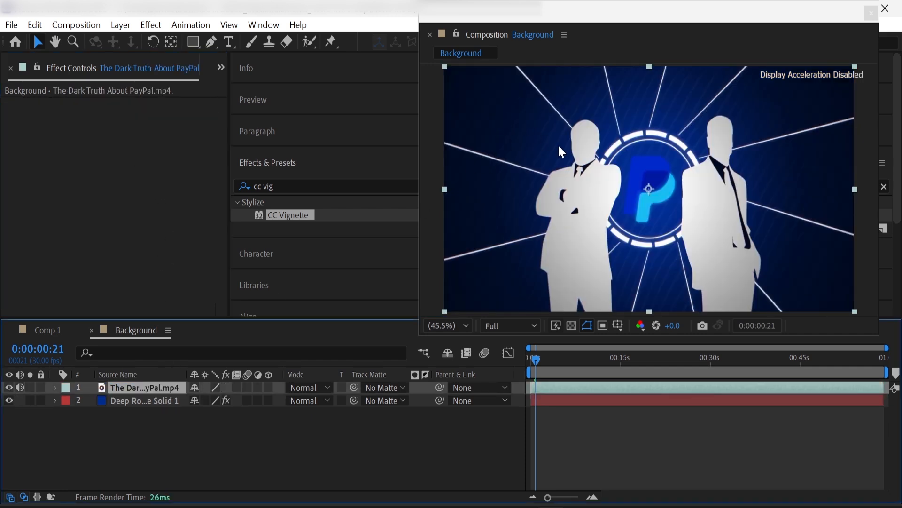
left_click(9, 388)
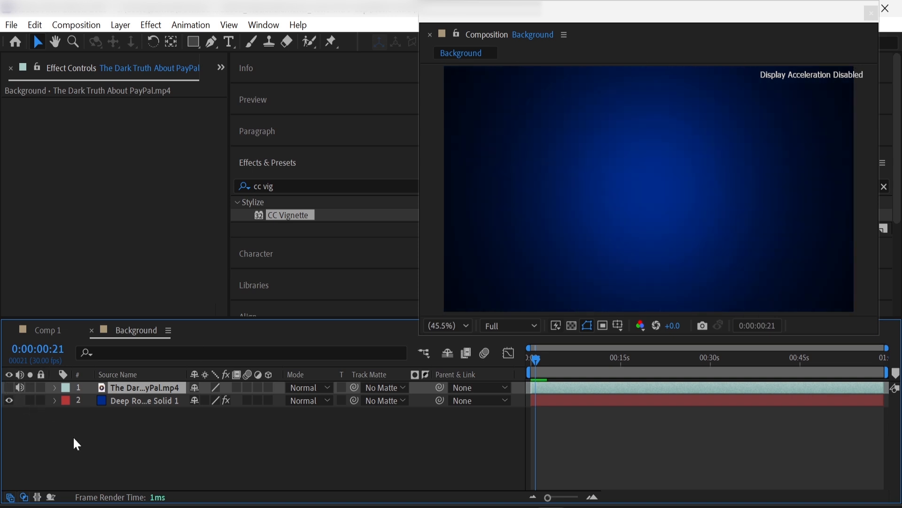
left_click(66, 436)
- Draw a long diagonal line with the Pen tool beyond the upper-left side of the composition frame
scroll(583, 248, "down", 2)
left_click(211, 42)
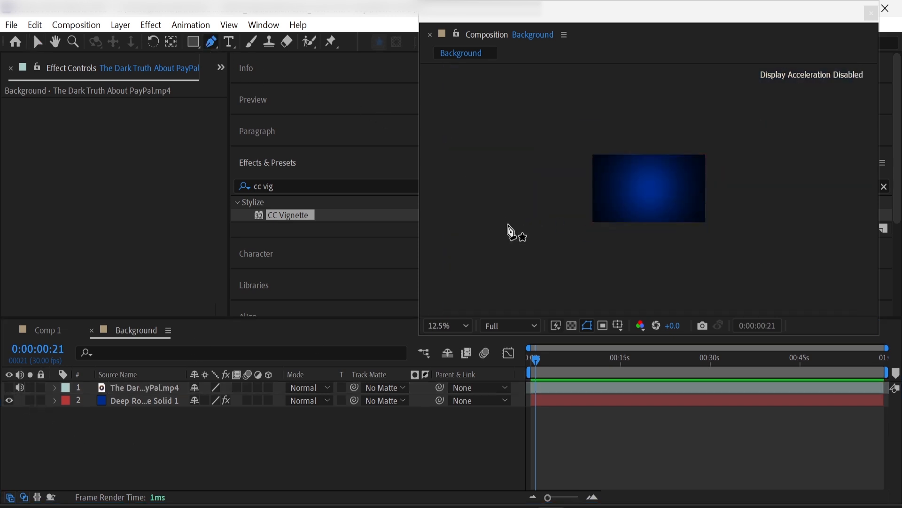
left_click(508, 224)
left_click(666, 79)
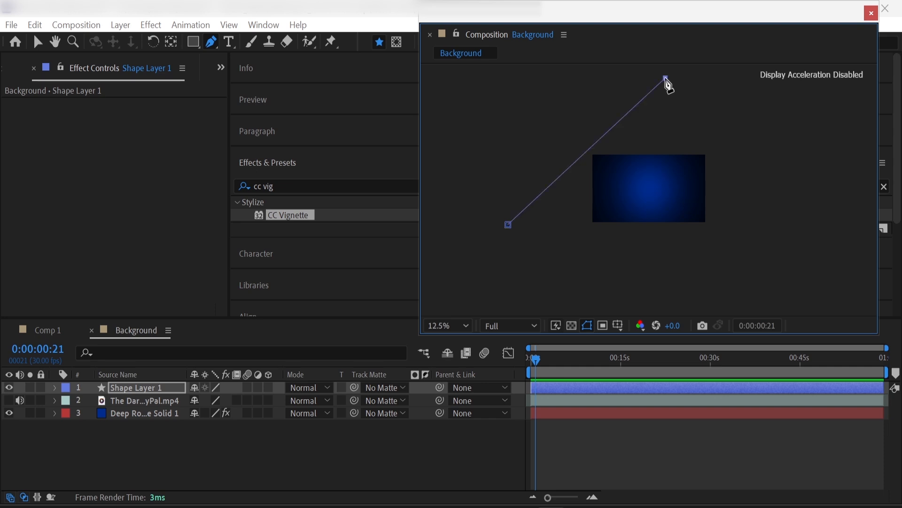
- Remove the diagonal line's fill and give it a solid-color stroke 1 px wide
left_click(427, 43)
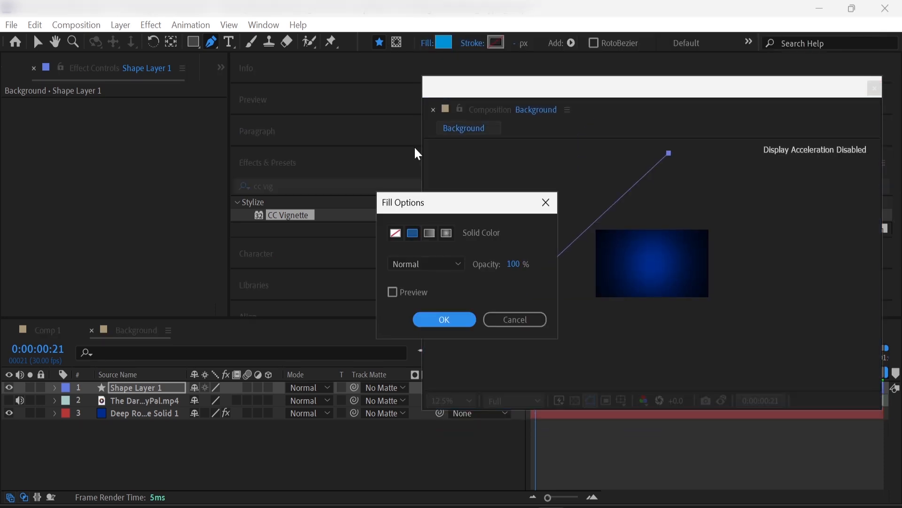
left_click(397, 233)
left_click(443, 318)
left_click(473, 43)
left_click(410, 233)
left_click(443, 318)
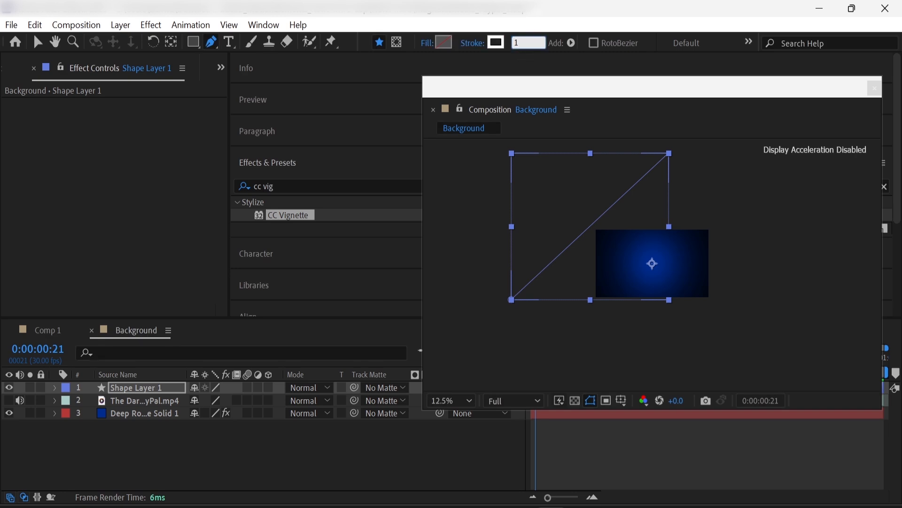
left_click_drag(522, 91, 533, 29)
- Add a Repeater to the line layer with enough copies to cover the whole frame with diagonal lines
left_click(55, 388)
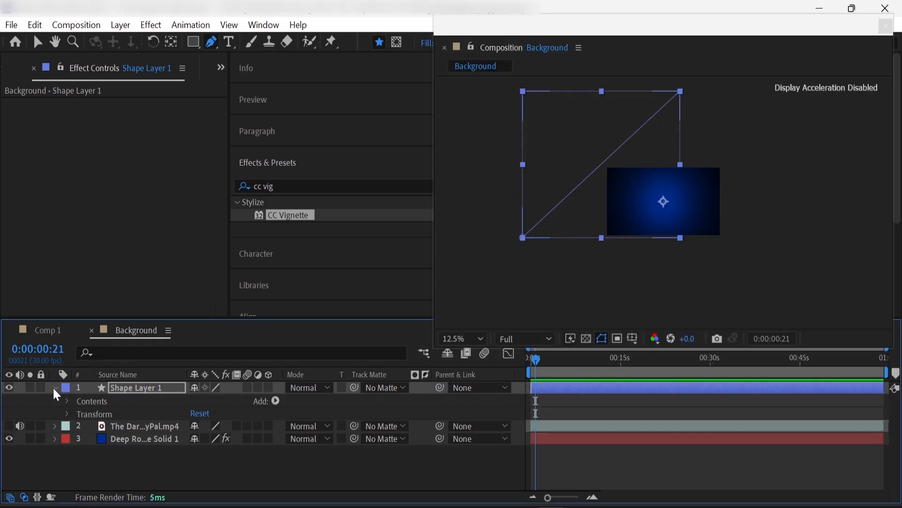
left_click(276, 401)
left_click(237, 260)
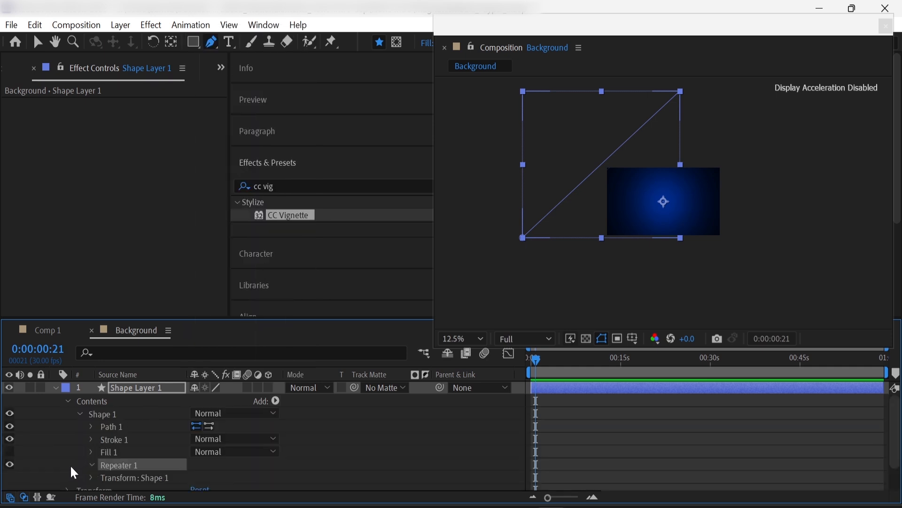
key("Return")
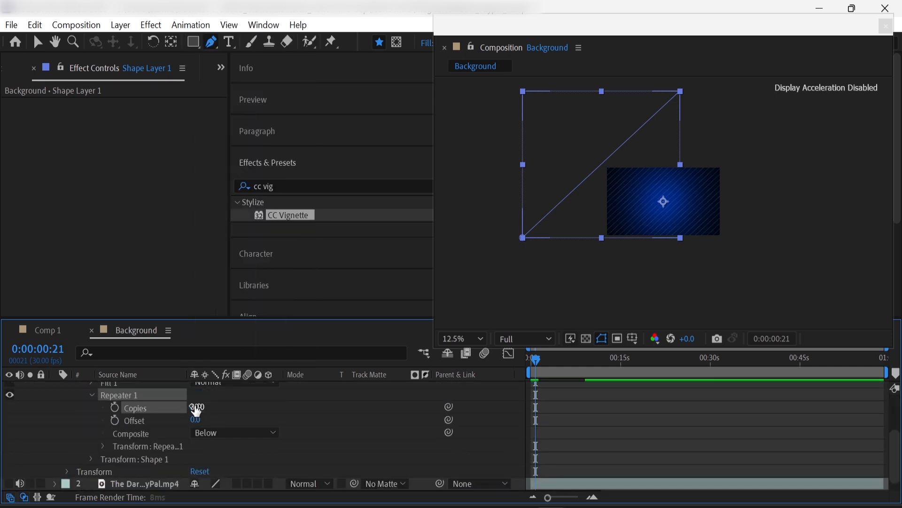
left_click(463, 339)
left_click(468, 73)
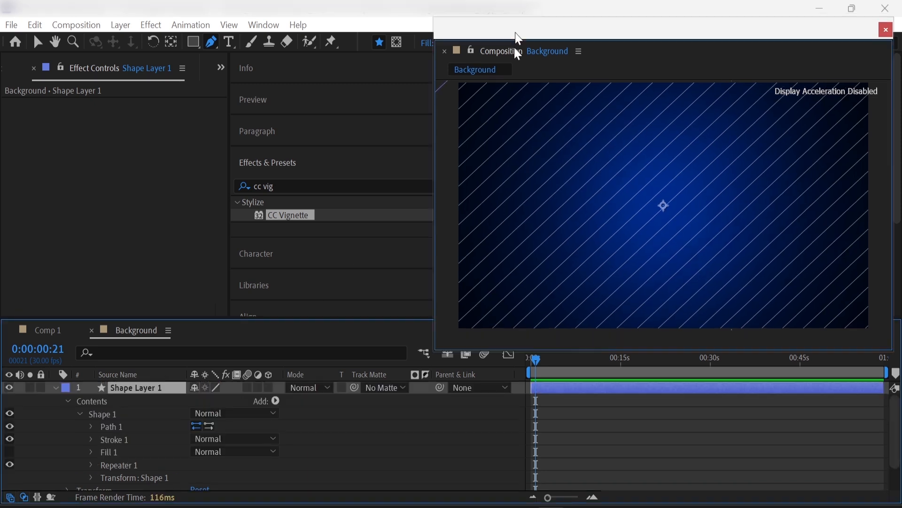
- Recolor the diagonal lines' stroke to a light blue
left_click_drag(515, 39, 509, 89)
left_click(496, 42)
left_click_drag(241, 159, 235, 120)
left_click(165, 57)
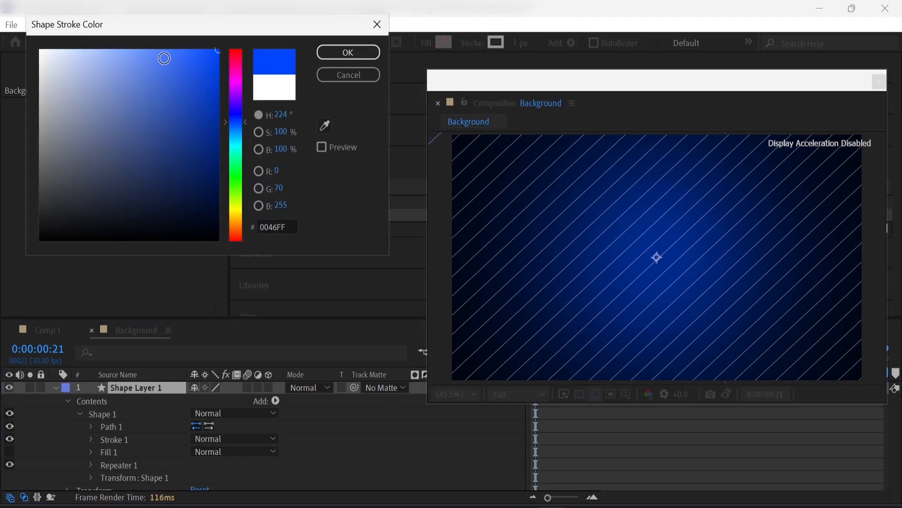
left_click(345, 51)
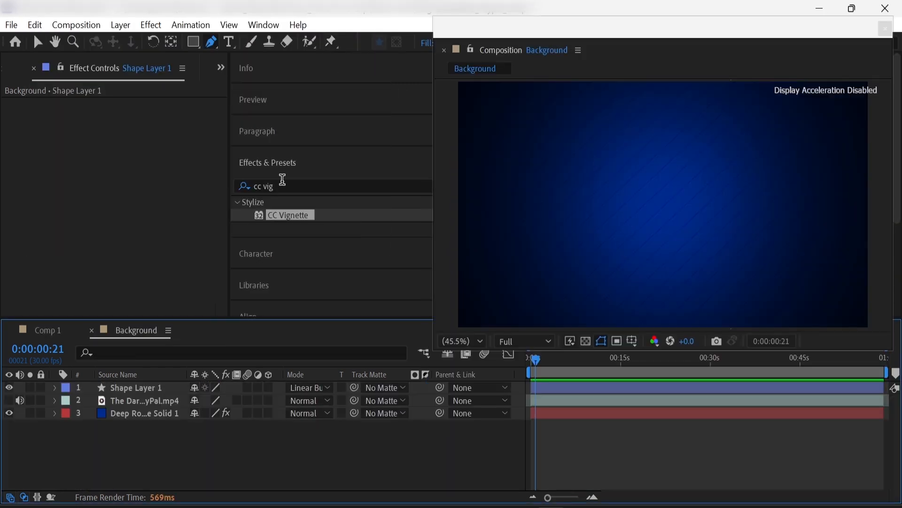
- Apply Turbulent Displace to the diagonal line layer and set its displacement type to Bulge Smoother
left_click(283, 180)
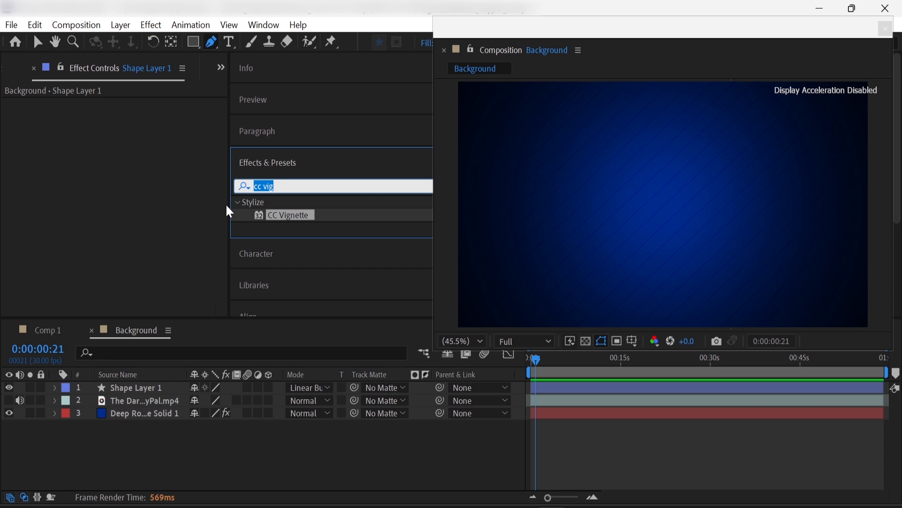
type("turb")
left_click_drag(300, 216, 151, 389)
key("v")
left_click(183, 115)
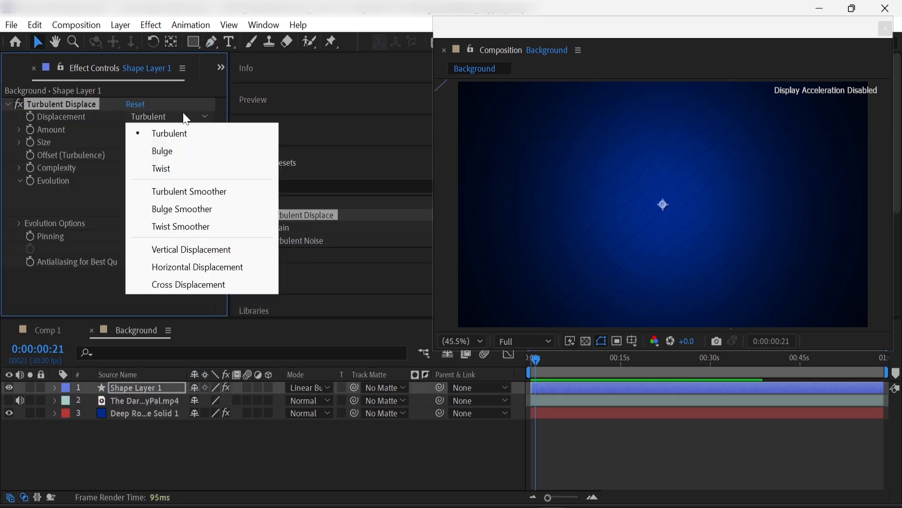
left_click(187, 210)
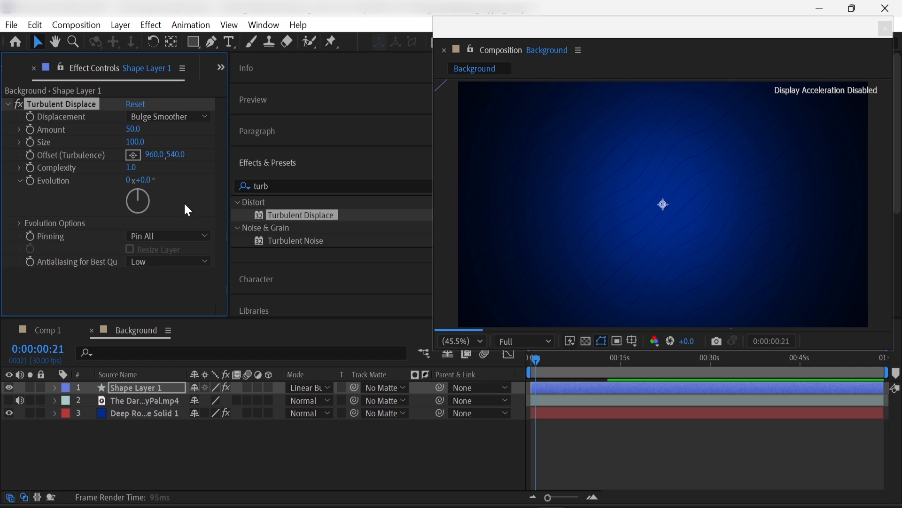
- Set the Turbulent Displace size to 500 and its complexity to 1.5
left_click(136, 142)
type("500")
key("Return")
left_click(129, 171)
type("1")
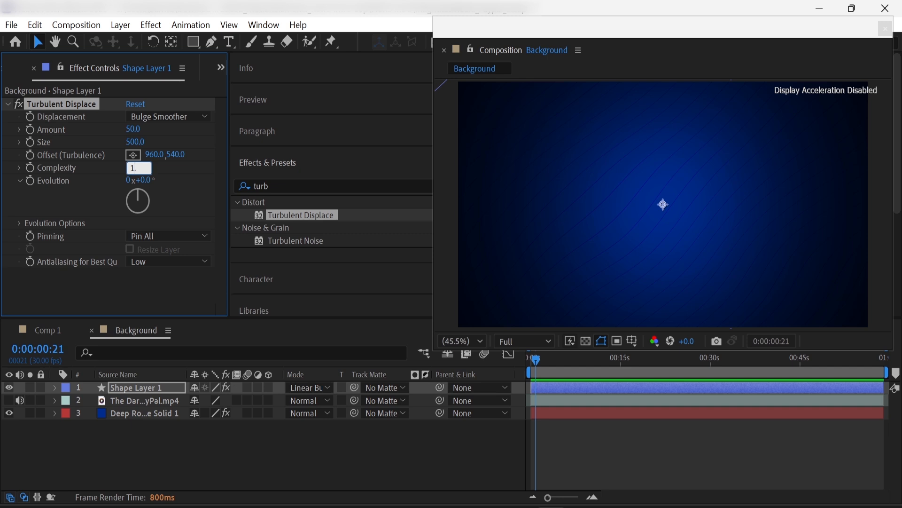
key("Return")
- Move the reference video to the top of the layer stack and set the line layer's blending mode to Overlay
left_click_drag(140, 400, 140, 385)
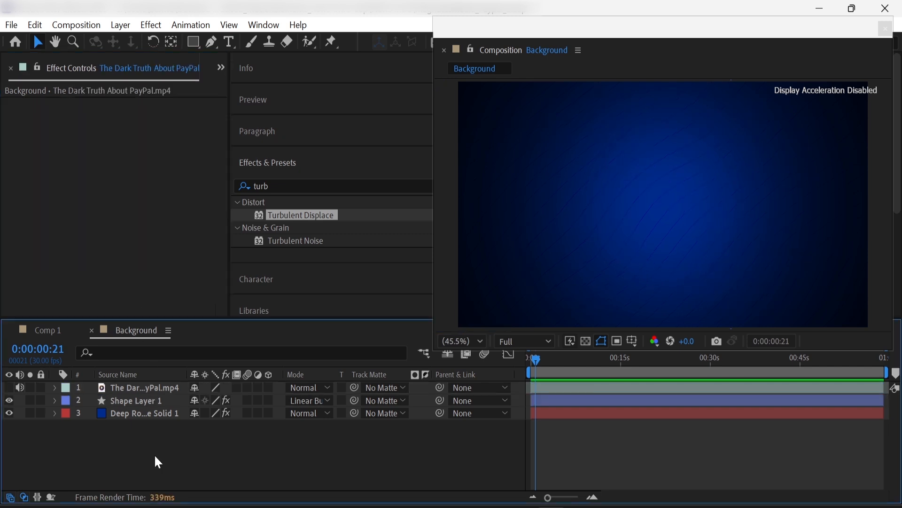
left_click(298, 405)
left_click(355, 308)
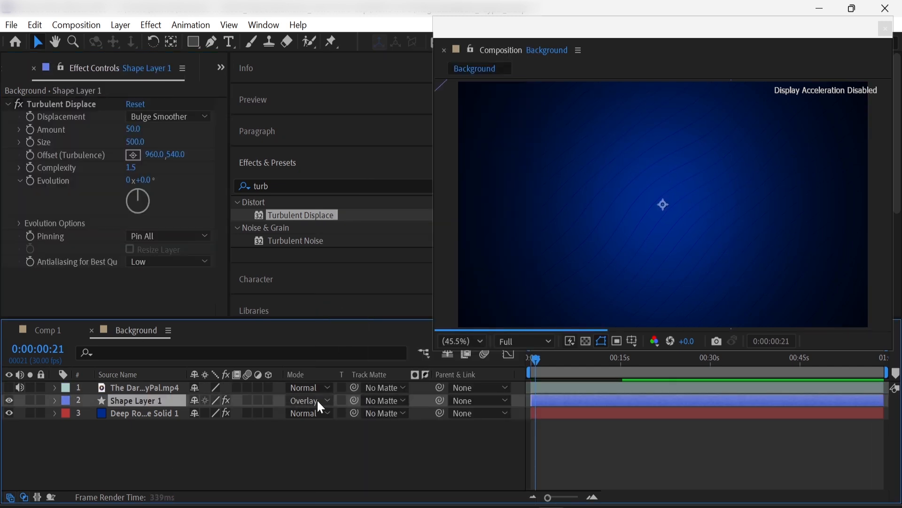
left_click(319, 401)
left_click(241, 442)
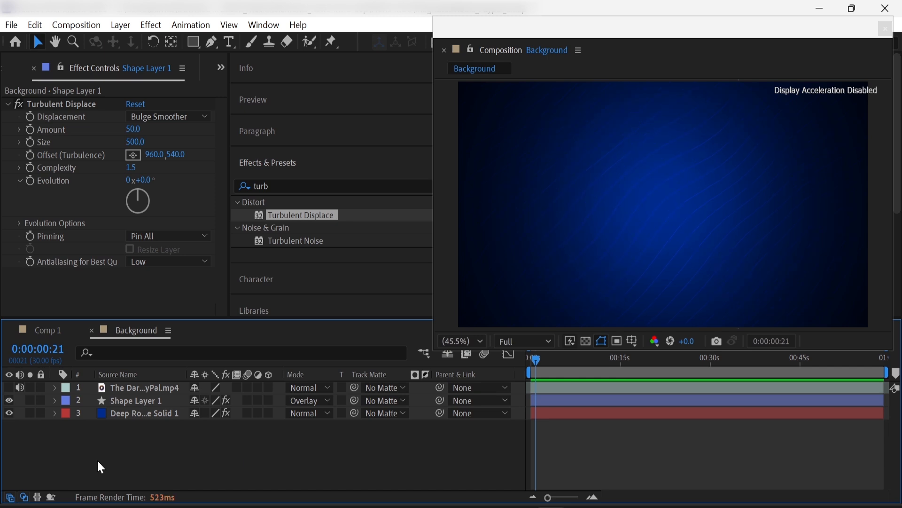
- Draw an ellipse around the middle of the composition as a new shape layer with a 4 px white stroke
left_click_drag(193, 42, 231, 73)
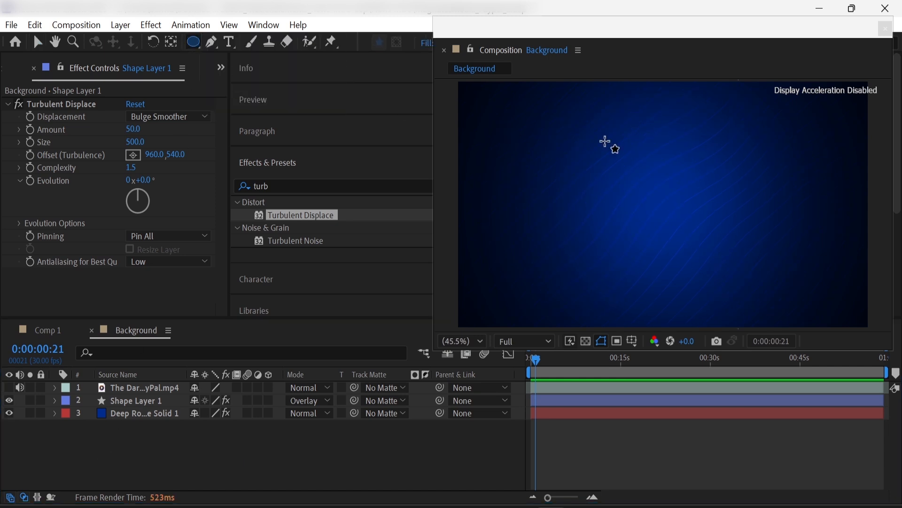
left_click_drag(611, 155, 723, 253)
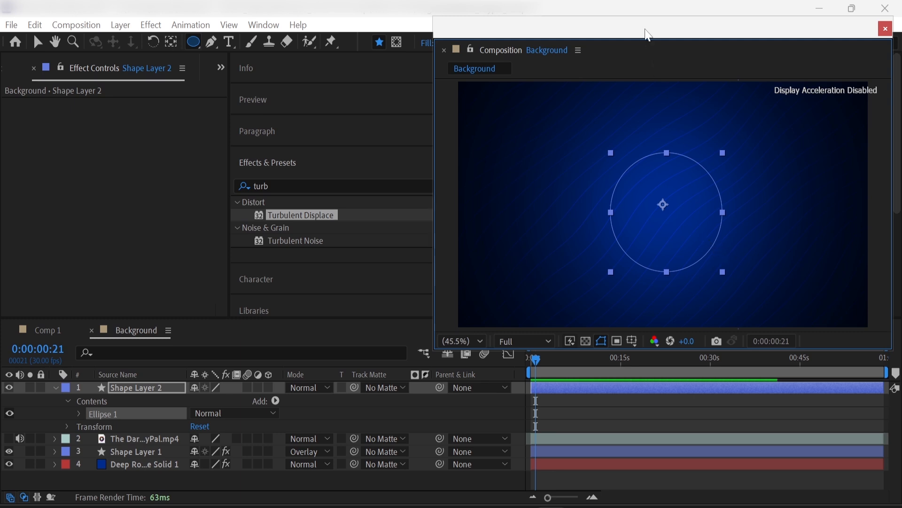
left_click_drag(700, 30, 699, 71)
left_click_drag(512, 47, 508, 44)
left_click(494, 43)
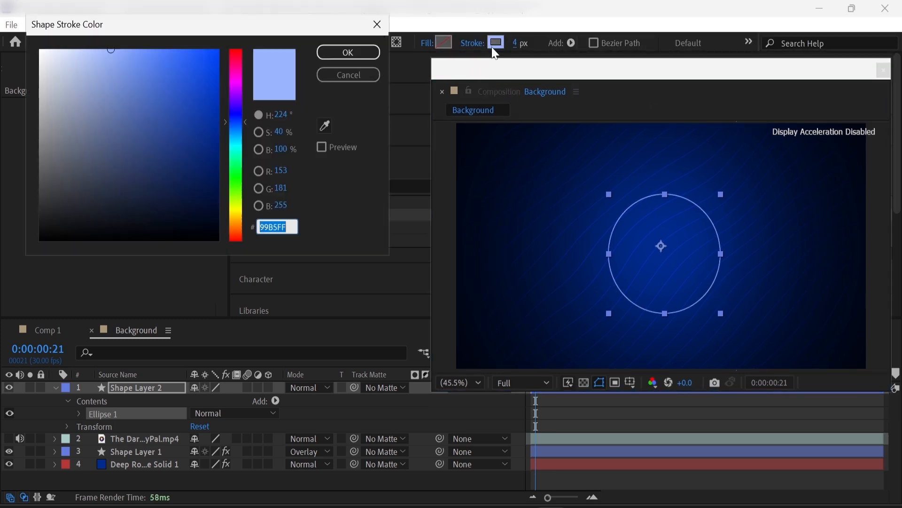
left_click_drag(47, 56, 2, 23)
left_click(348, 52)
left_click_drag(484, 74, 484, 40)
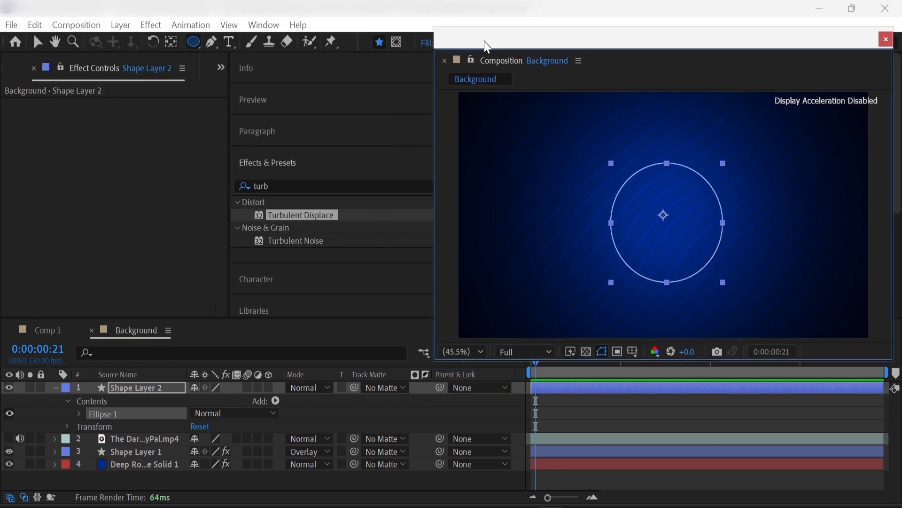
- Center the ellipse layer's anchor point on its shape
double_click(172, 43, "ctrl+shift")
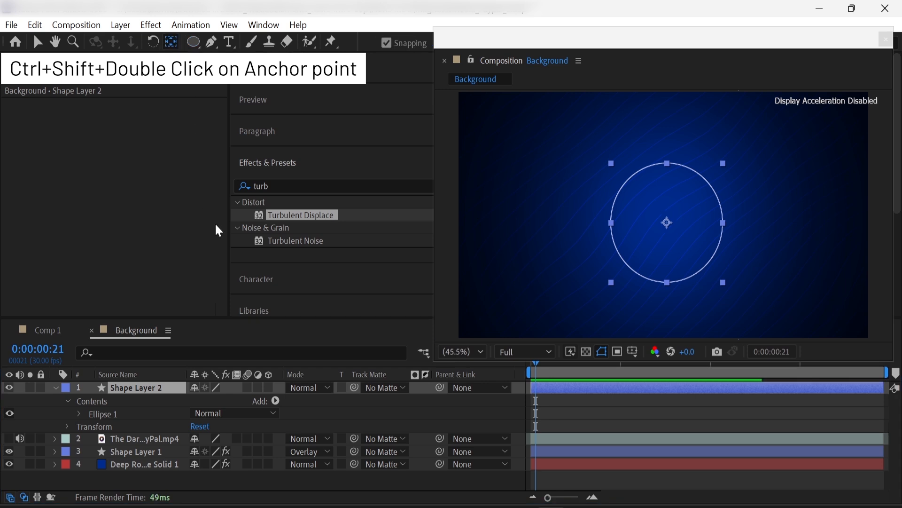
- Align the ellipse layer horizontally and vertically to the center of the composition
scroll(282, 244, "down", 3)
left_click(326, 259)
left_click(275, 222)
left_click(341, 219)
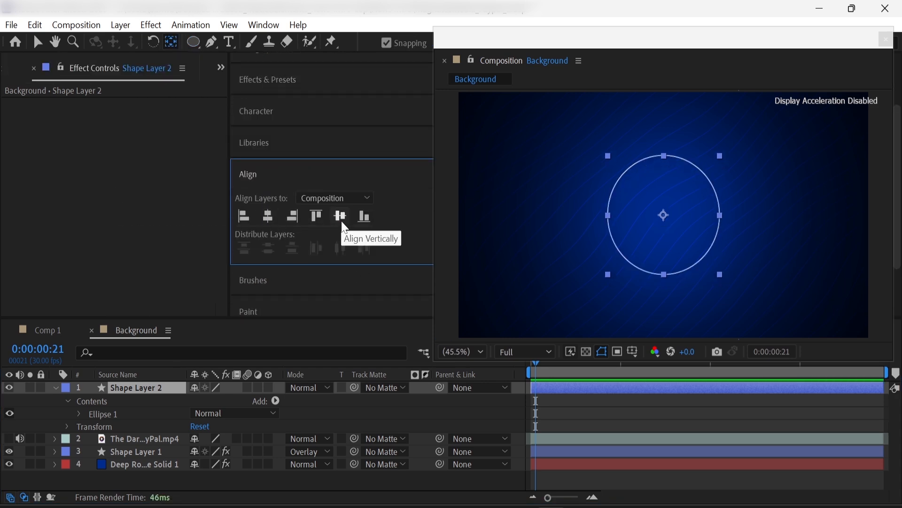
- Compare the ellipse with the reference video and set the ellipse layer's scale to 80%
left_click(9, 439)
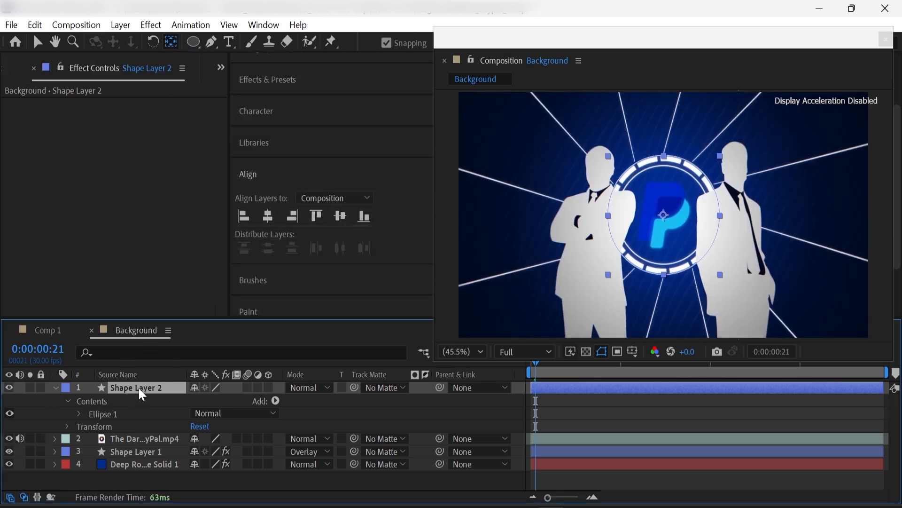
key("s")
left_click(212, 400)
type("80")
key("Return")
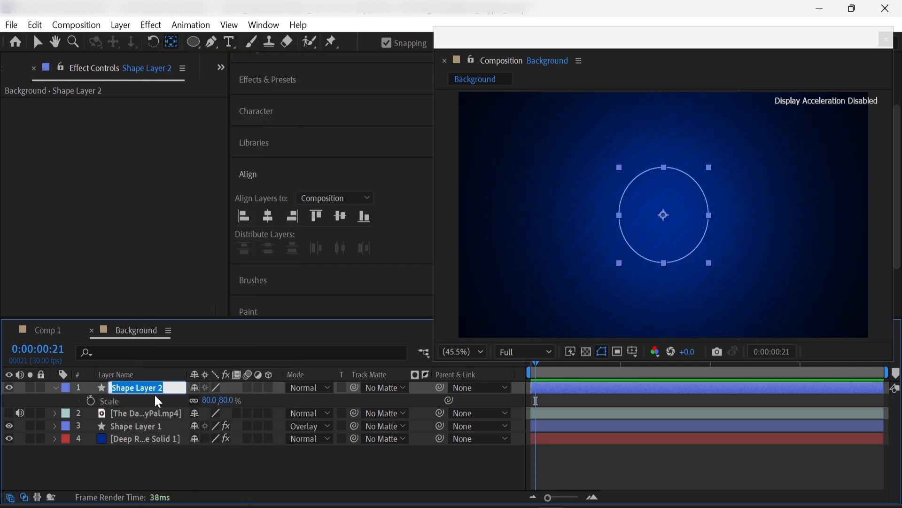
- Rename the ellipse layer Inner_Circle and the wavy line layer Bg_Lines
type("C")
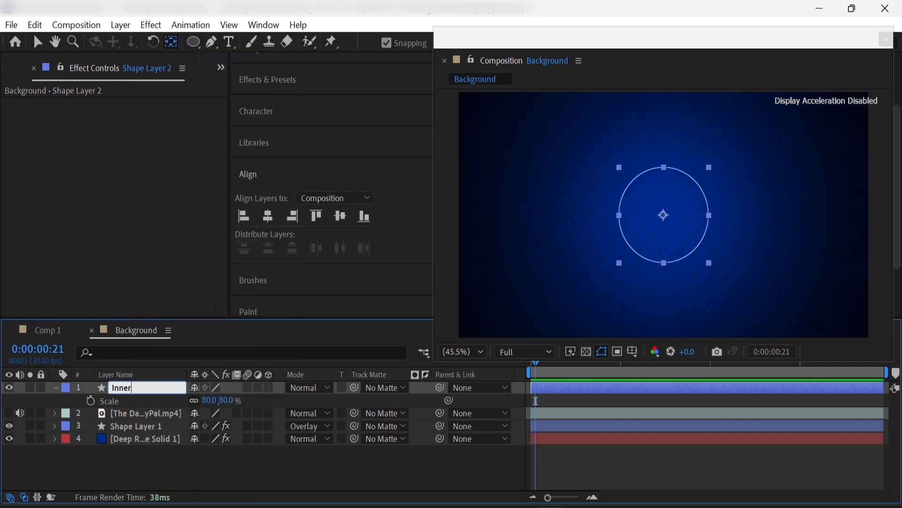
type("nner_Circle")
key("Return")
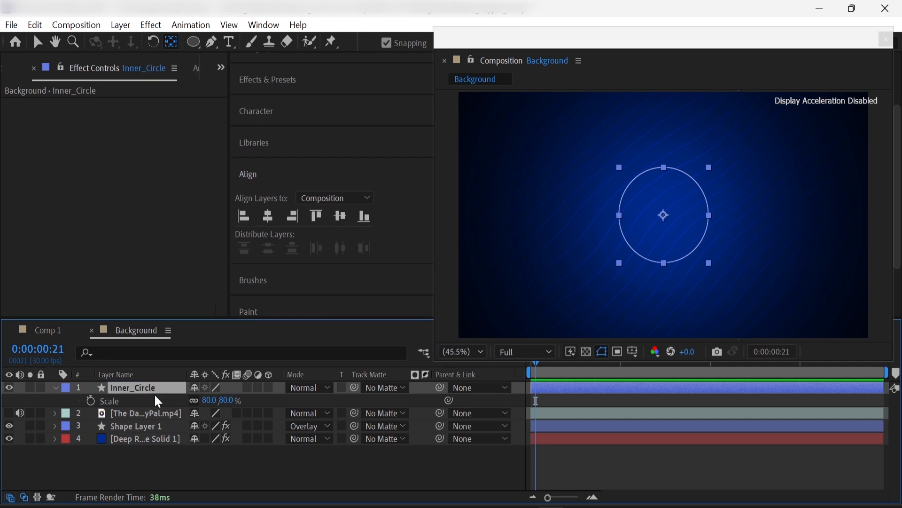
left_click(149, 426)
key("Return")
type("B")
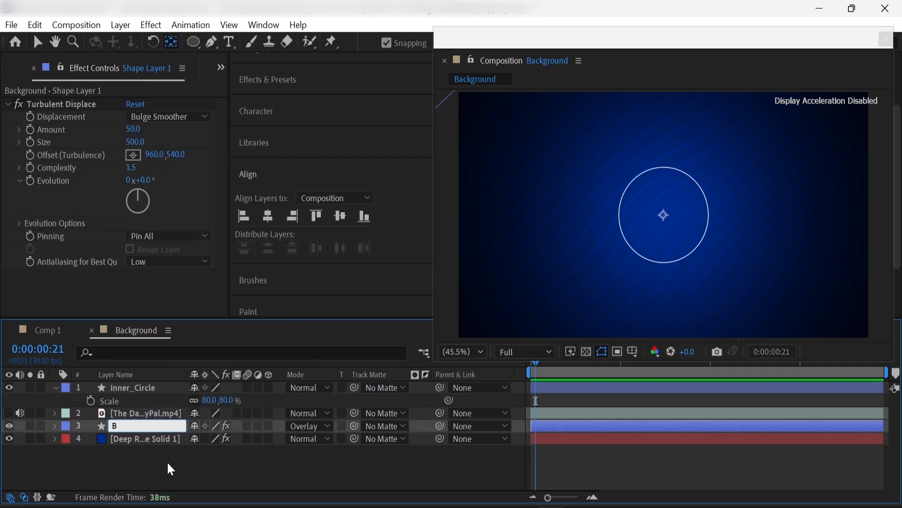
type("g_Lines")
key("Return")
- Duplicate the Inner_Circle layer and rename the copy Outer_Circle
left_click(125, 389)
key("ctrl+d")
right_click(125, 390)
right_click(125, 390)
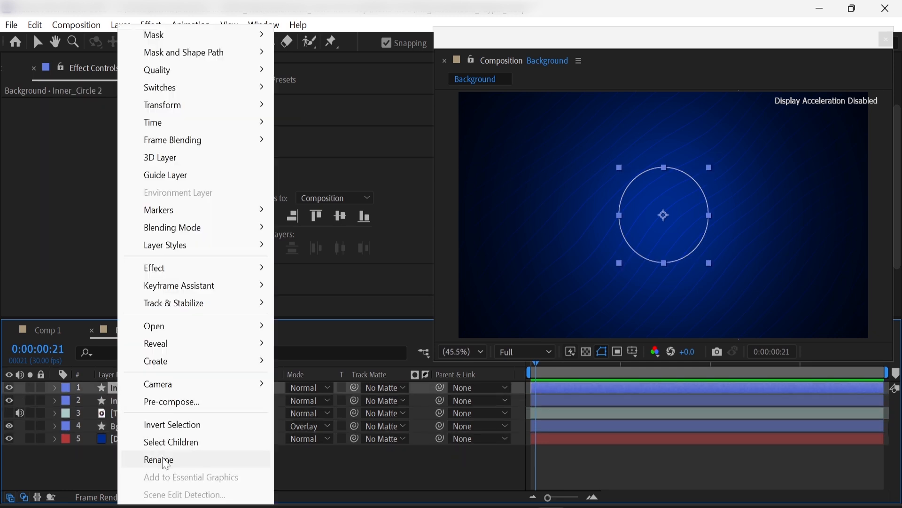
left_click(163, 464)
type("Outer_Circle")
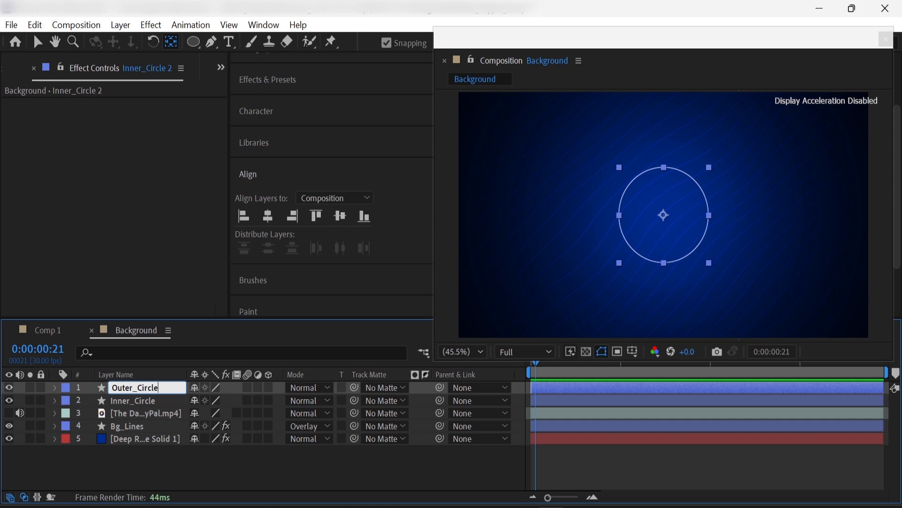
key("Return")
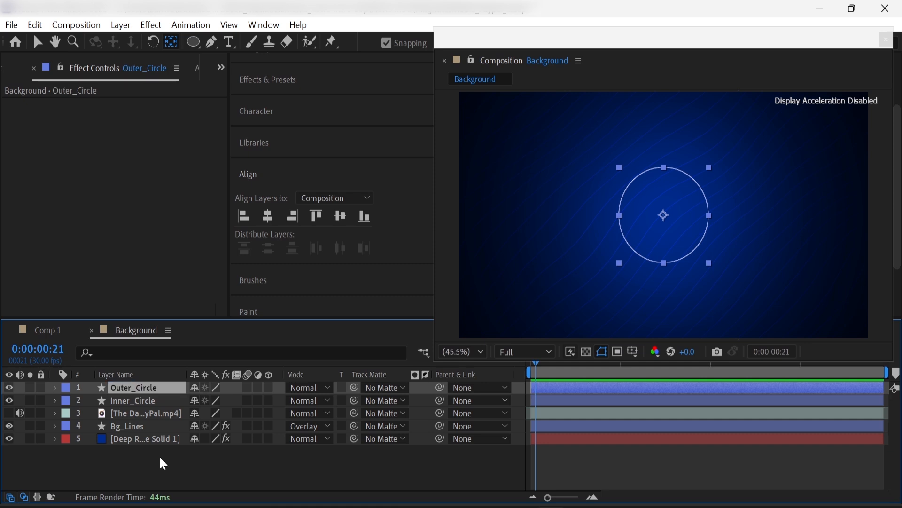
- Set the Outer_Circle layer's scale to 100%
key("s")
left_click(209, 400)
type("1")
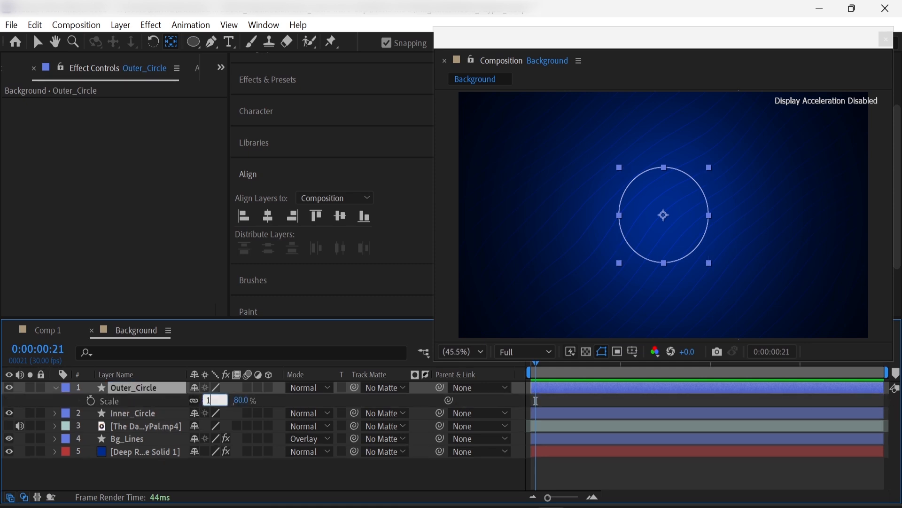
type("00")
key("Return")
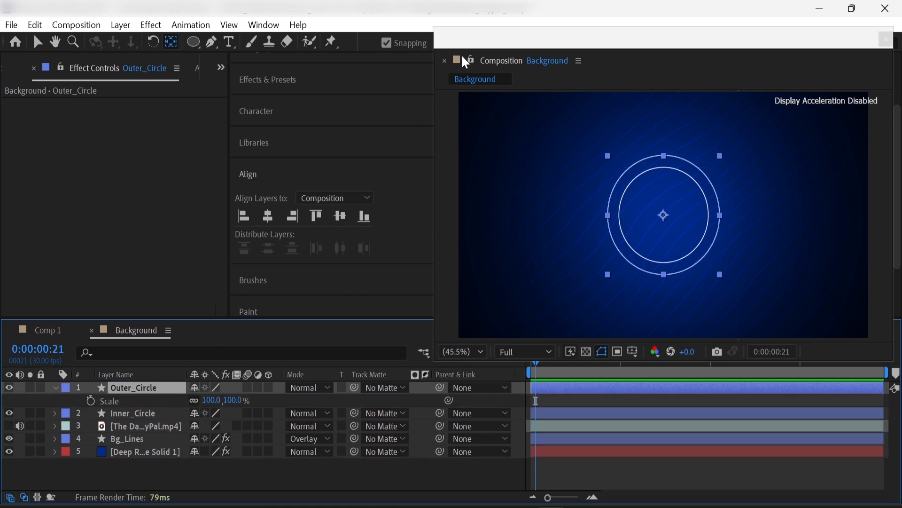
- Set the stroke width of Outer_Circle to 22 px
left_click_drag(463, 61, 508, 56)
left_click(211, 41)
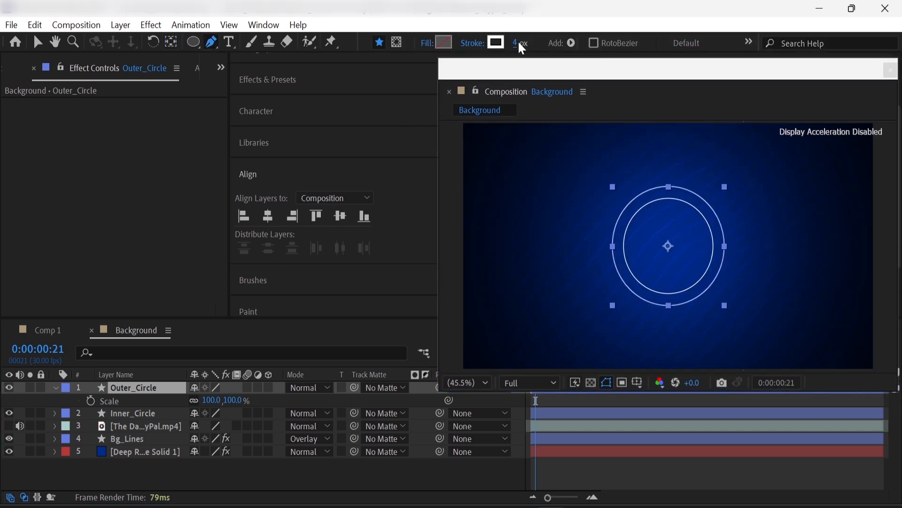
left_click(520, 42)
key("Return")
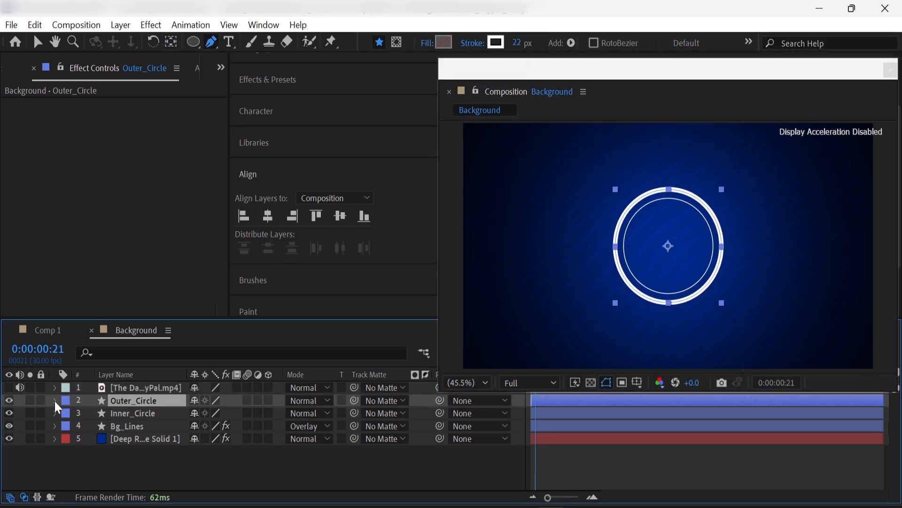
- Add dashes and a gap to the Outer_Circle stroke, set the dash length to 72 and adjust the gap
left_click(55, 400)
left_click(68, 425)
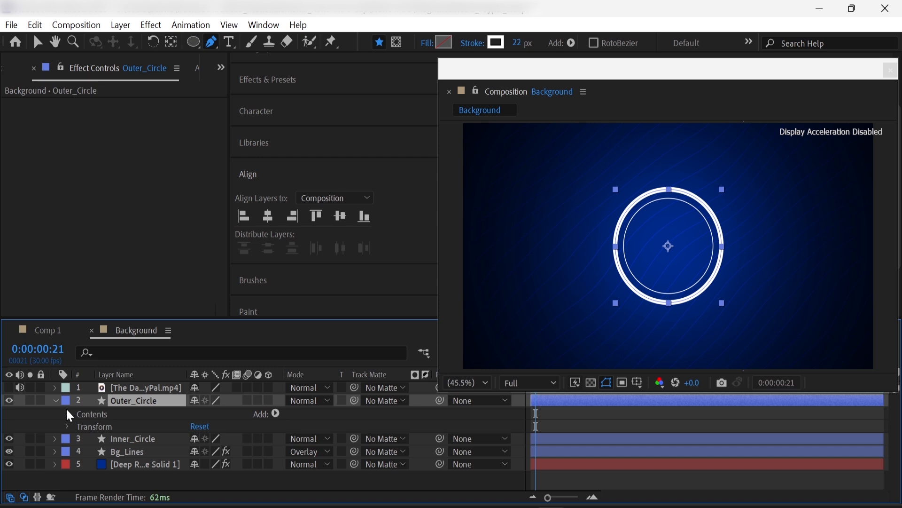
left_click(68, 414)
left_click(80, 426)
scroll(82, 433, "down", 2)
left_click(91, 409)
scroll(96, 446, "down", 3)
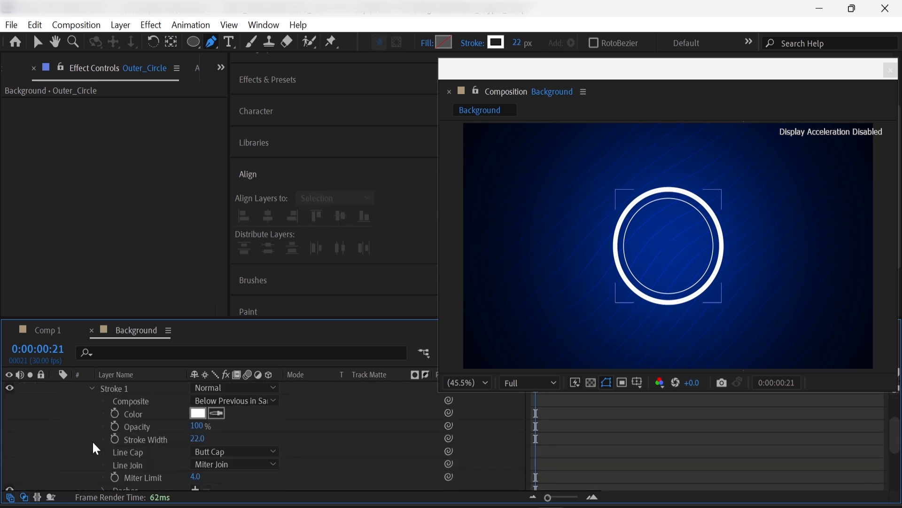
left_click(103, 453)
scroll(103, 456, "down", 3)
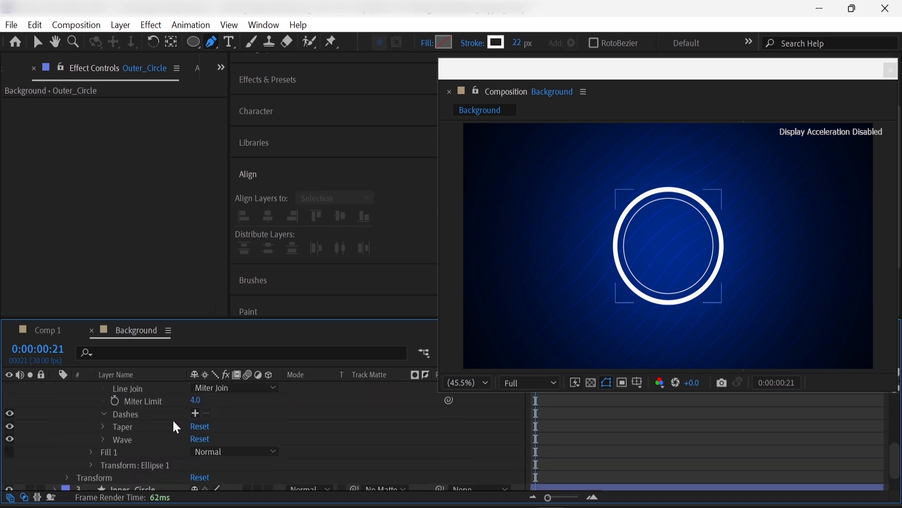
left_click(195, 415)
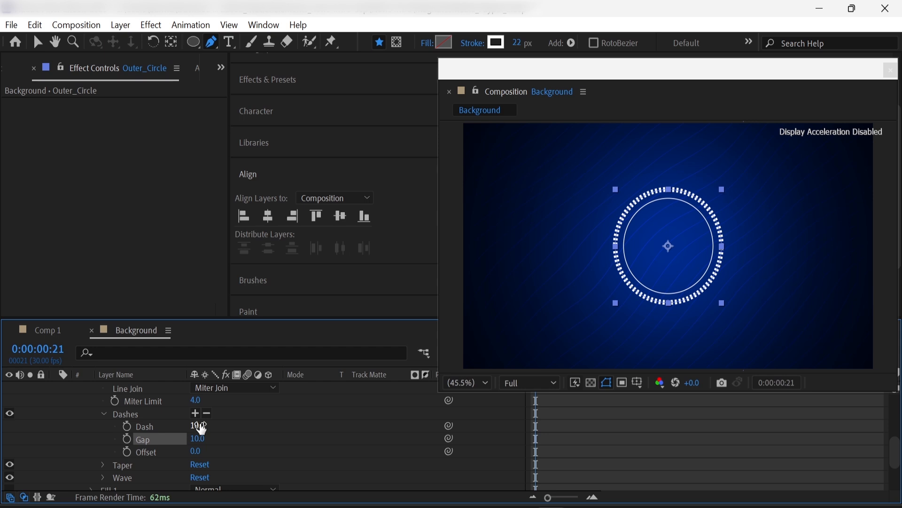
key("Return")
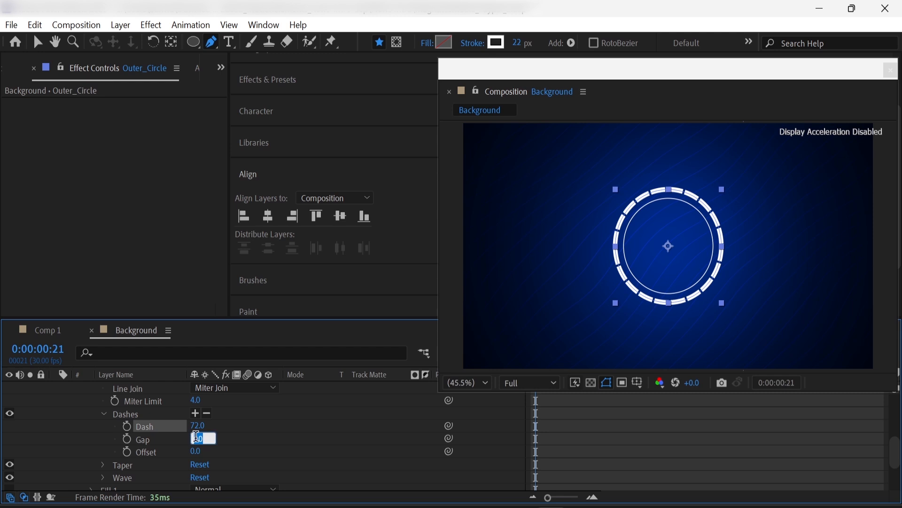
key("Return")
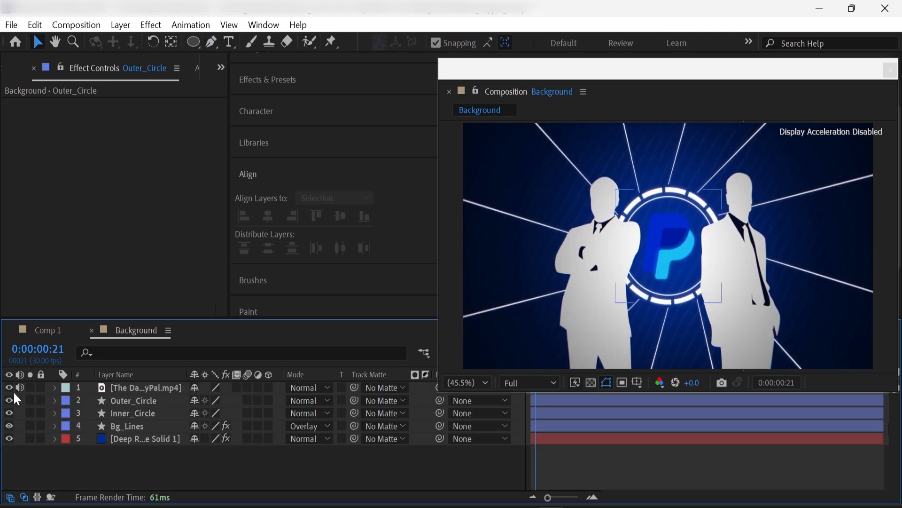
- Hide the reference video and show the grid over the composition
left_click(10, 387)
left_click(638, 383)
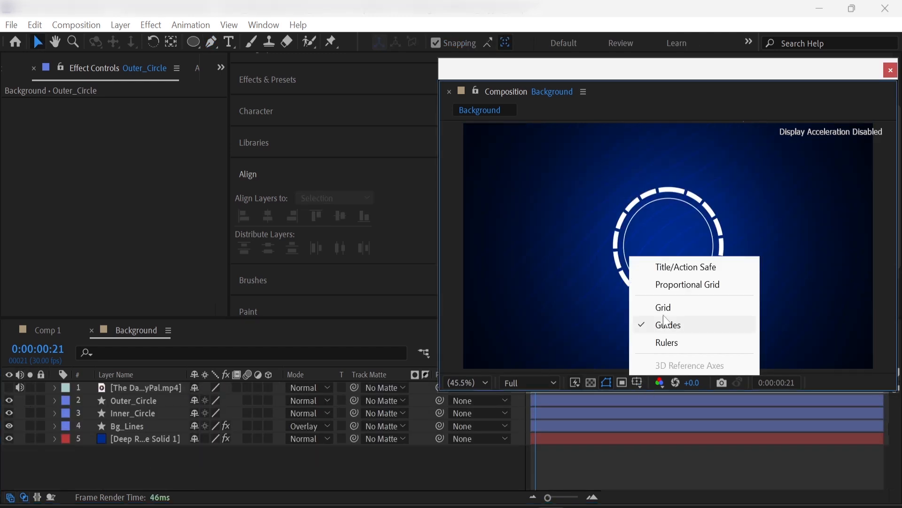
left_click(671, 304)
- Draw a straight Pen line on a new shape layer from the composition's center to beyond its upper-right corner
left_click(212, 42)
scroll(677, 257, "up", 4)
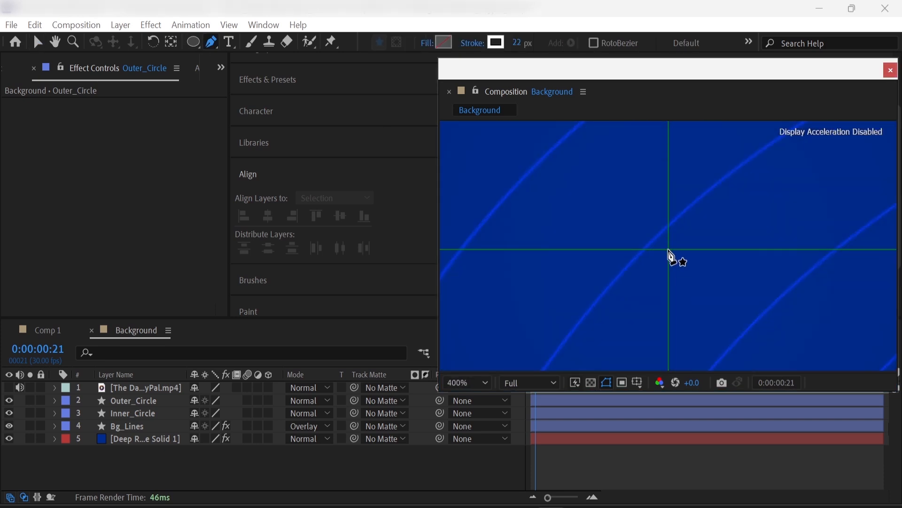
left_click(668, 250)
left_click(467, 383)
left_click(465, 216)
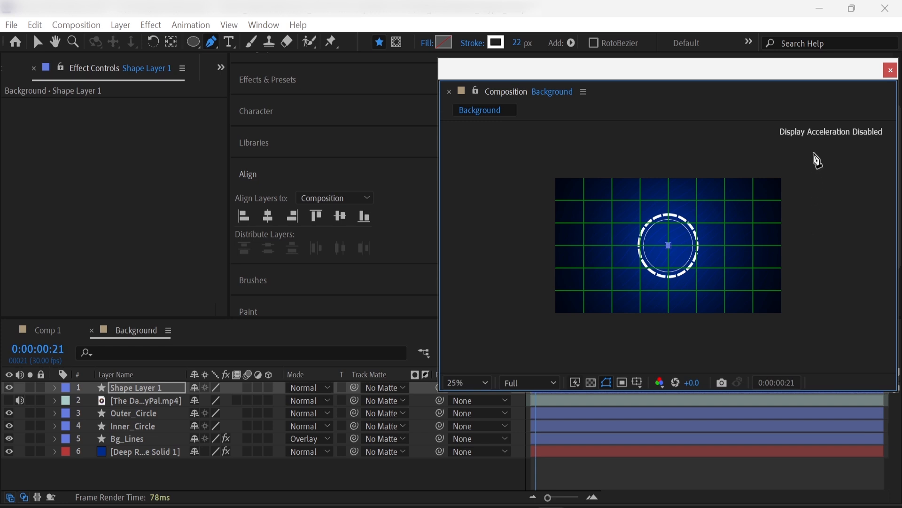
left_click(815, 150)
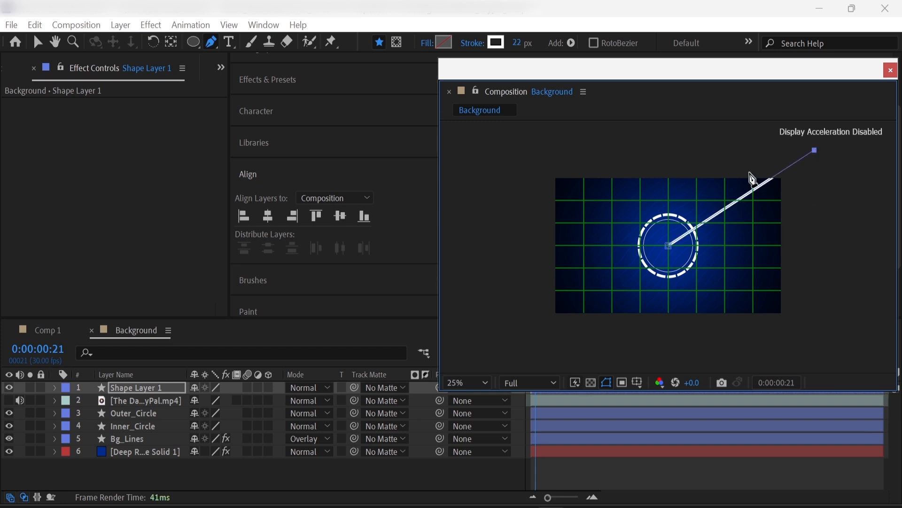
- Set the stroke width of the diagonal line to 5 px
left_click(162, 390)
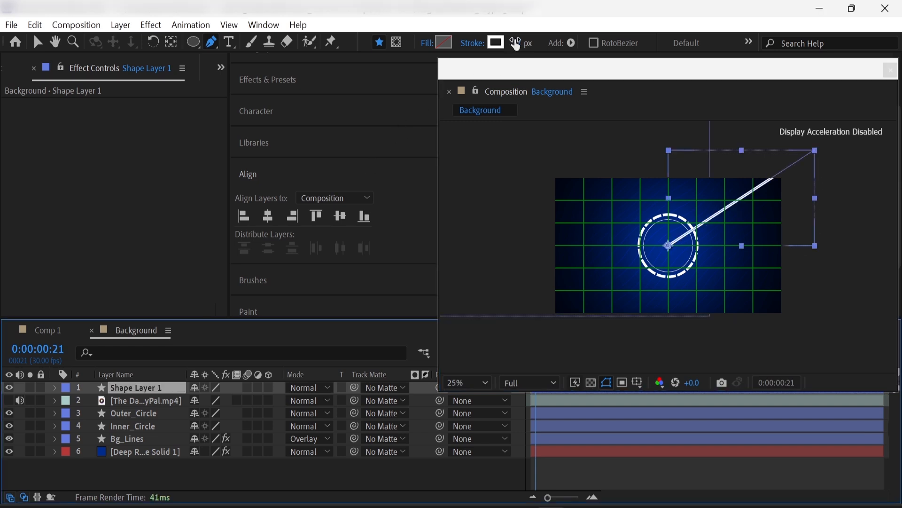
left_click(515, 43)
type("5")
key("Return")
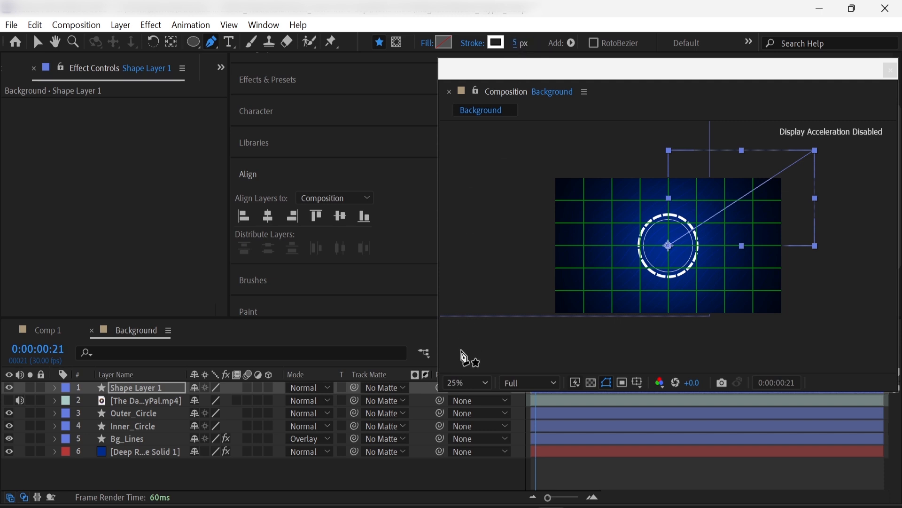
- Fit the composition in its viewer and hide the grid overlay
left_click(468, 382)
left_click(488, 120)
left_click_drag(526, 73, 524, 33)
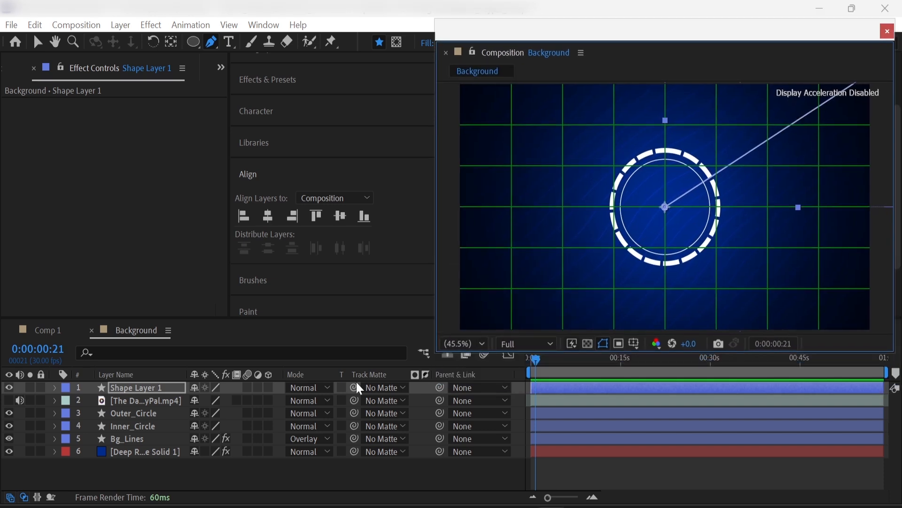
left_click(262, 486)
left_click(605, 343)
left_click(651, 401)
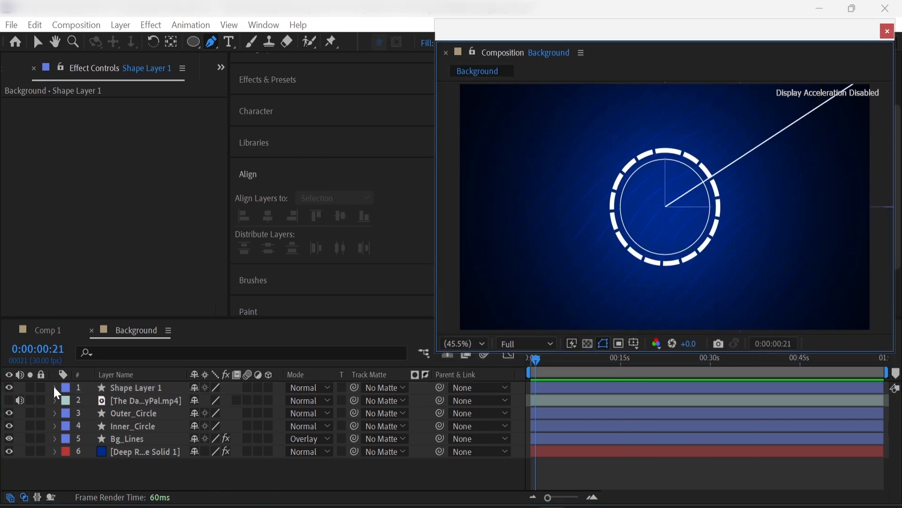
- Add a Repeater to the diagonal line's shape layer and set it to 10 copies
left_click(55, 388)
left_click(277, 401)
left_click(249, 262)
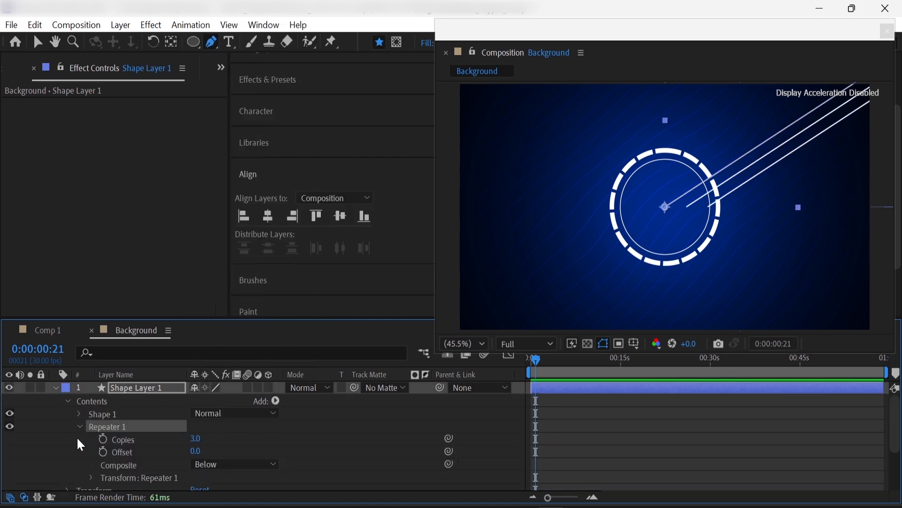
left_click(196, 438)
key("Return")
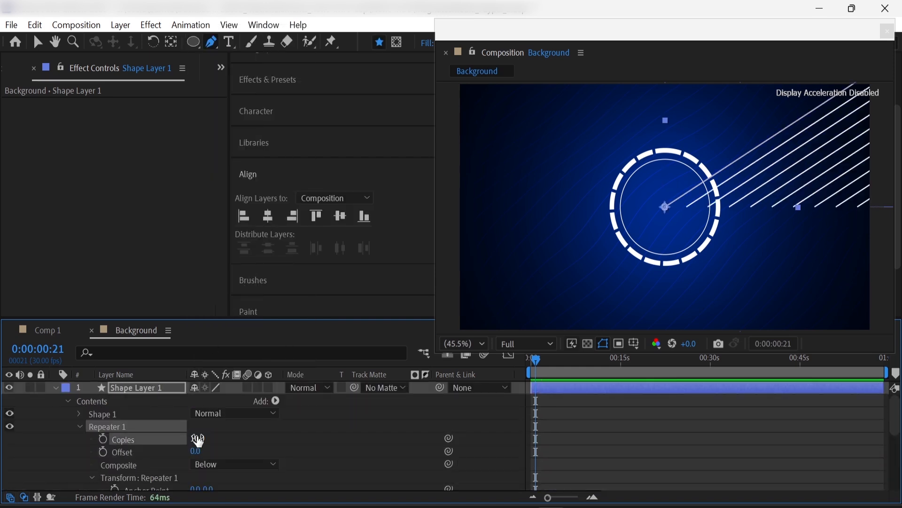
- Drive the repeater's rotation with an expression that divides 360 by its Copies value
scroll(120, 458, "down", 3)
left_click(114, 451, "alt")
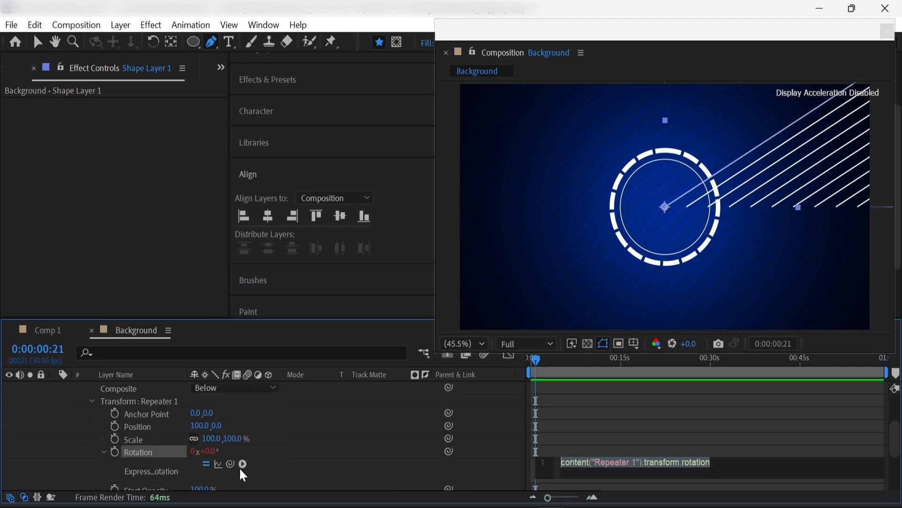
type("360")
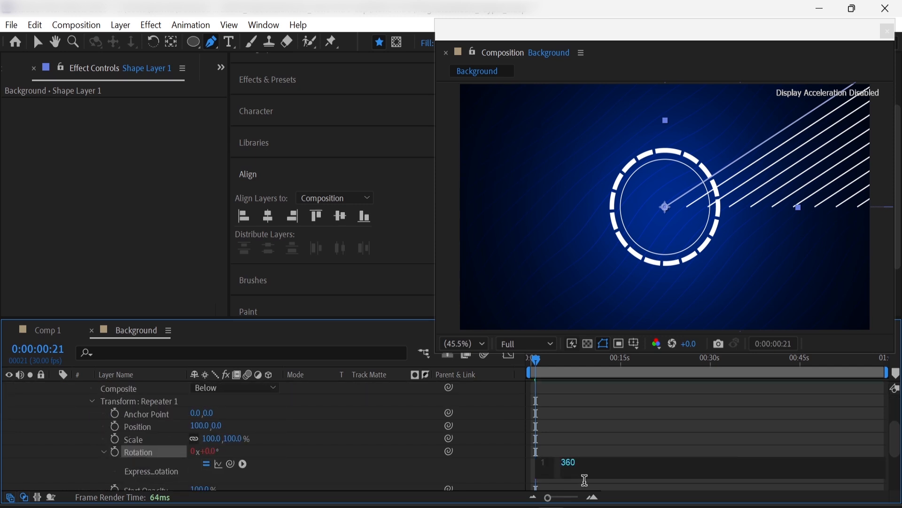
type("/")
left_click_drag(173, 407, 153, 396)
left_click(78, 456)
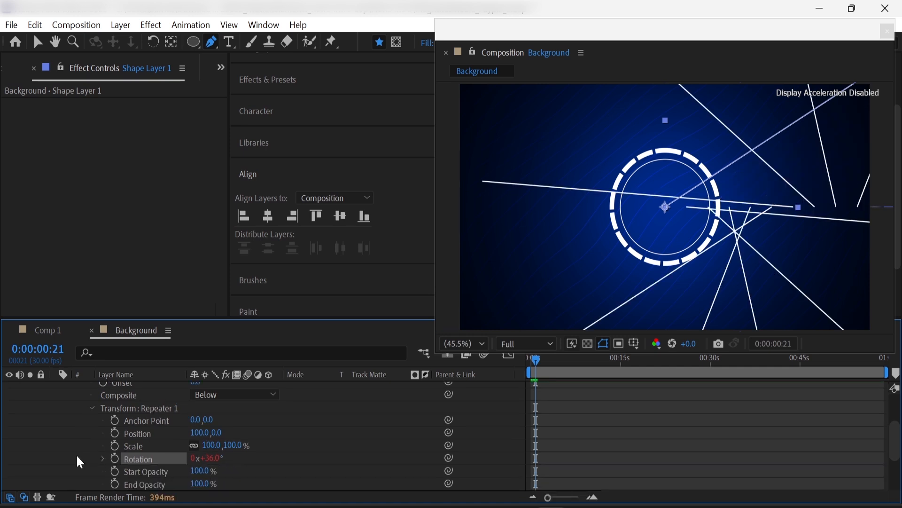
- Set the repeater's horizontal position offset to 0 so all line copies radiate from the center
scroll(75, 453, "up", 2)
scroll(74, 453, "down", 2)
left_click(202, 426)
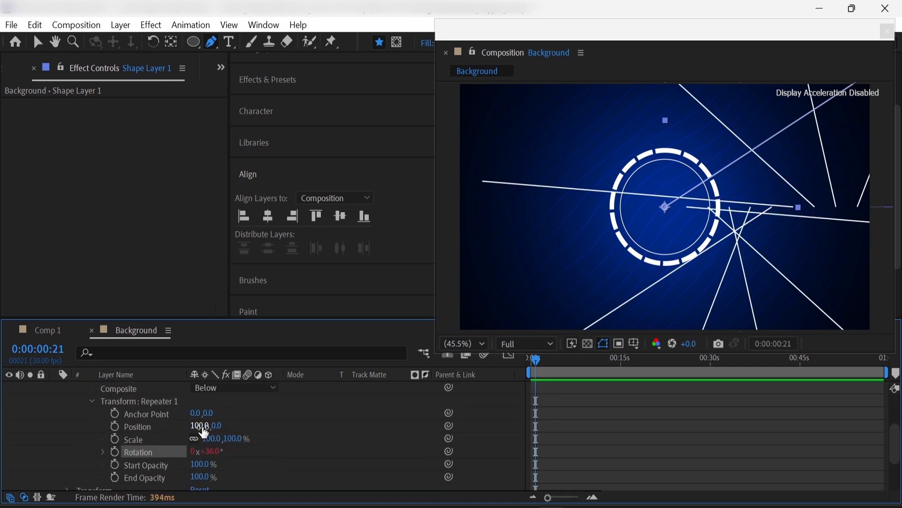
type("0")
key("Return")
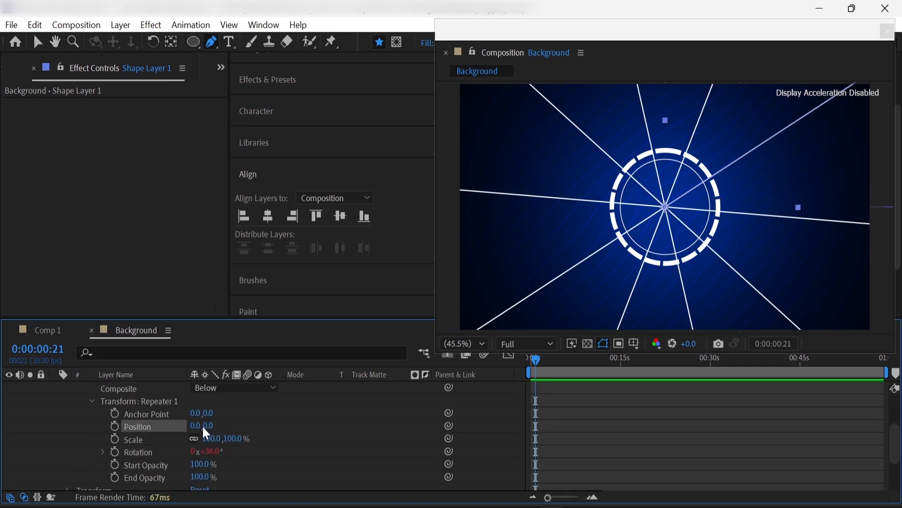
left_click(78, 437)
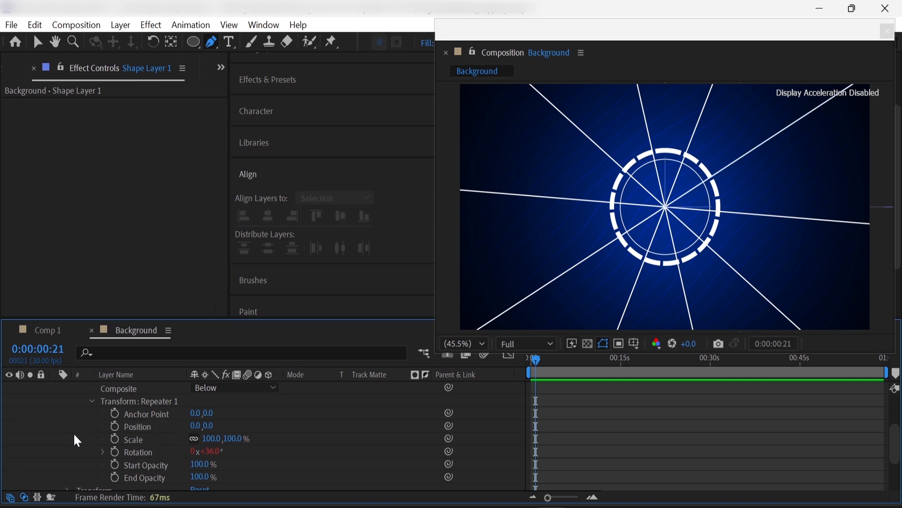
- Taper the stroke of the radiating lines with a Start Length of about 42%
scroll(73, 432, "up", 4)
left_click(91, 476)
scroll(86, 463, "down", 5)
scroll(87, 449, "down", 2)
left_click(101, 439)
scroll(94, 442, "down", 2)
scroll(91, 444, "up", 2)
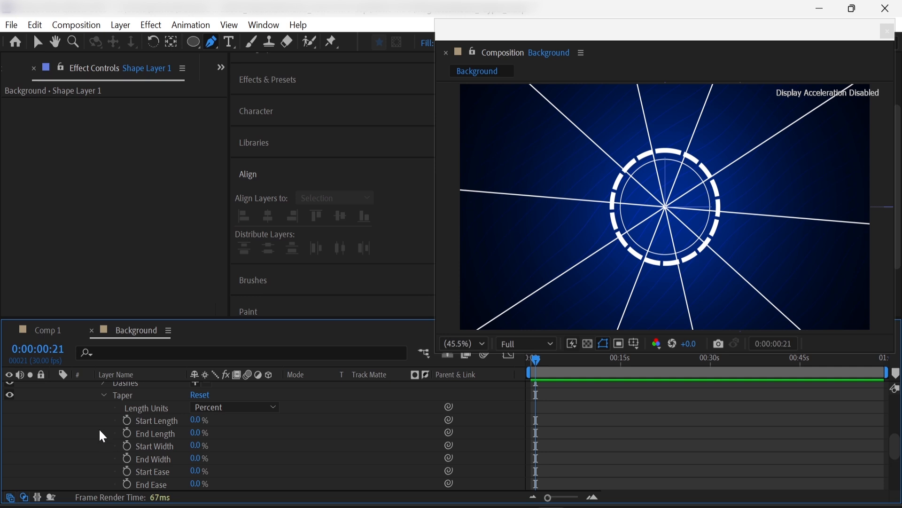
left_click(104, 396)
left_click(104, 395)
left_click_drag(197, 419, 223, 421)
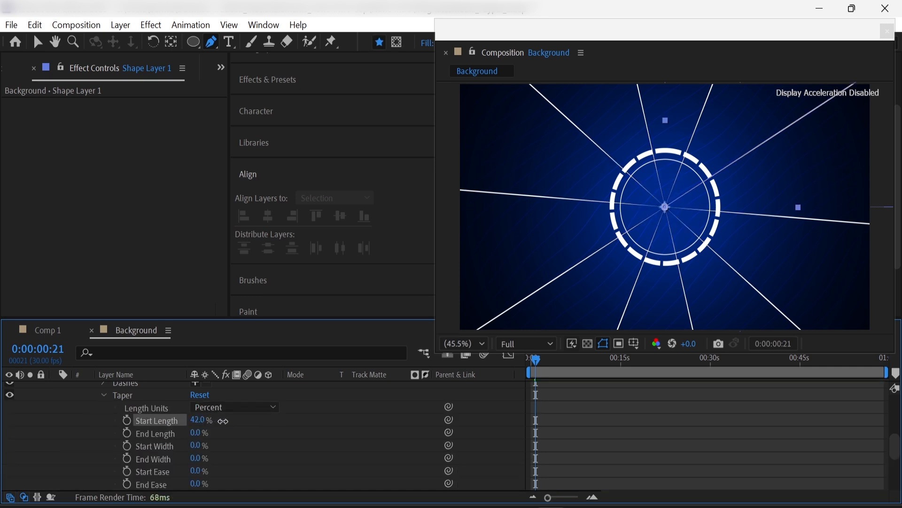
left_click(199, 420)
- Set the Trim Paths Start of the radiating lines to 18% so they begin just outside the dashed circle
scroll(98, 456, "down", 5)
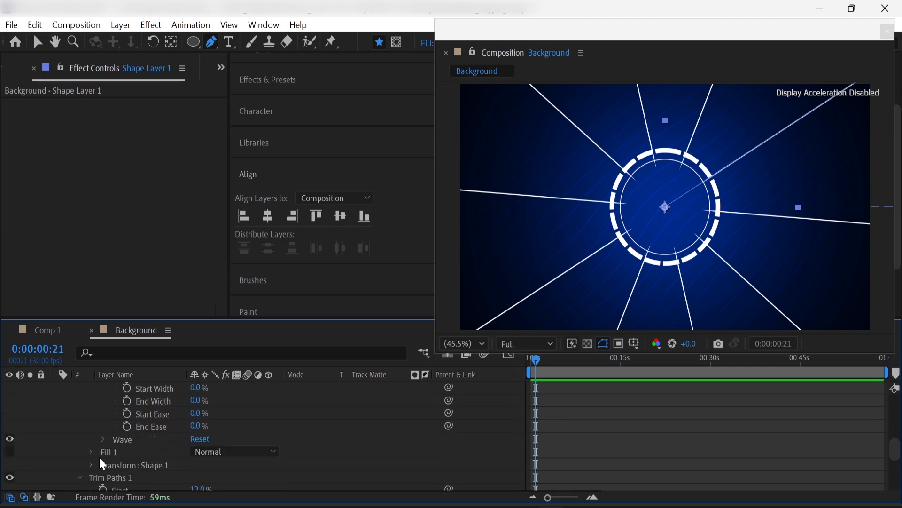
left_click(198, 451)
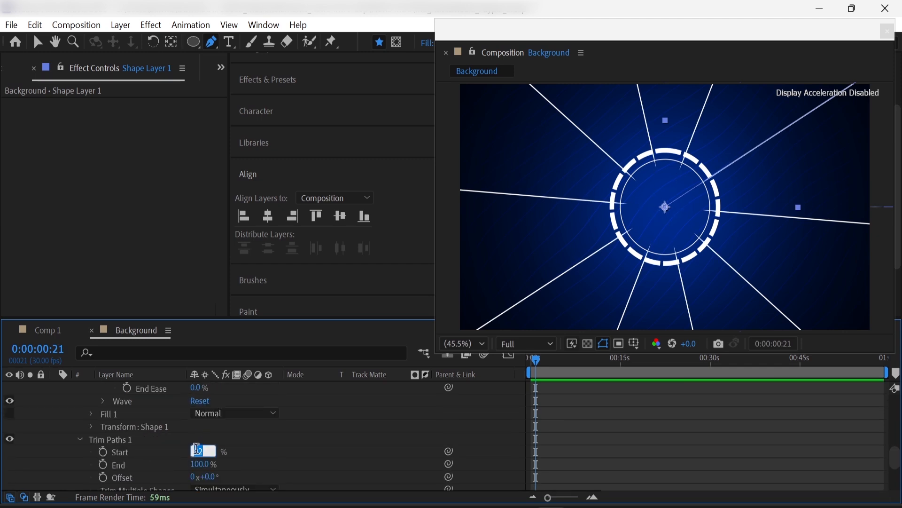
key("Return")
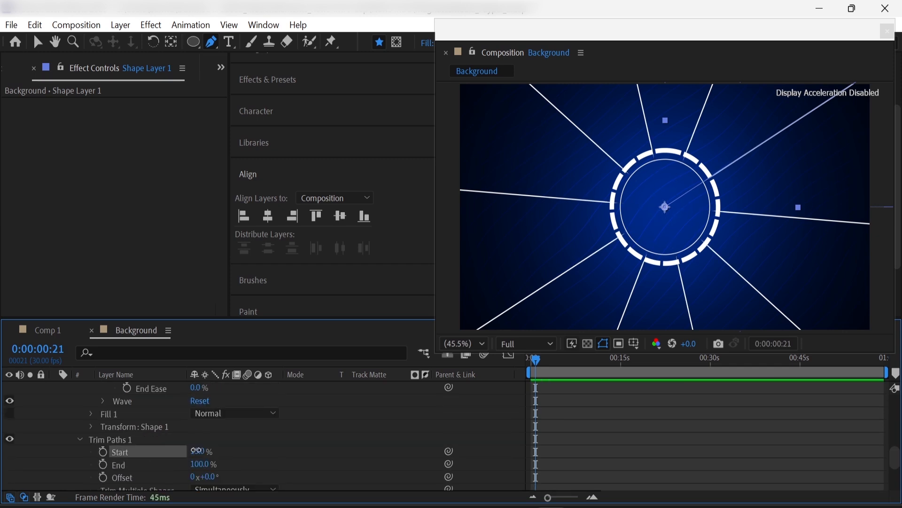
left_click(198, 451)
type("18")
key("Return")
key("Return")
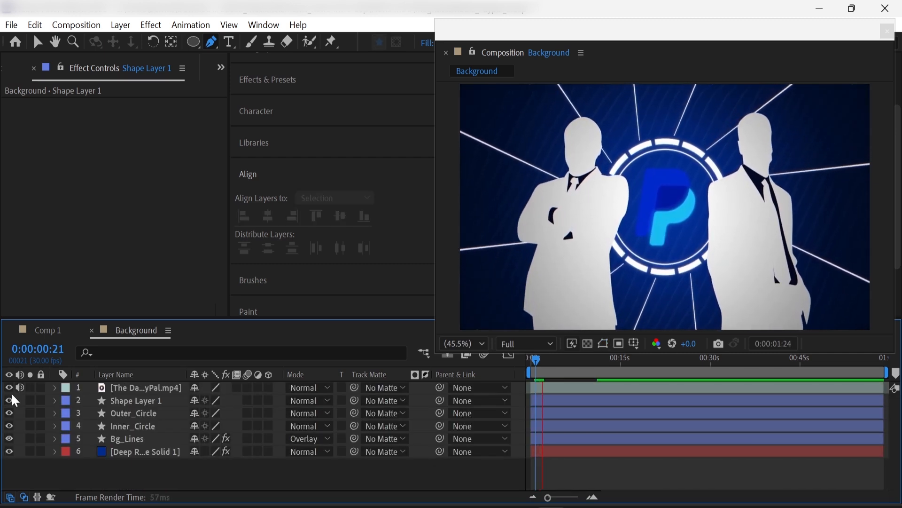
- Play the opening seconds of the PayPal reference video to study its rotation, and hide that layer
left_click(540, 373)
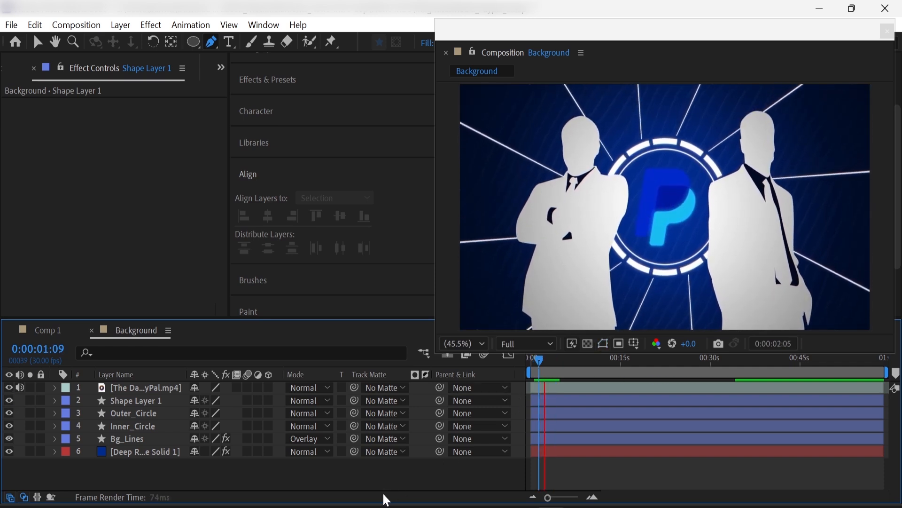
left_click(539, 375)
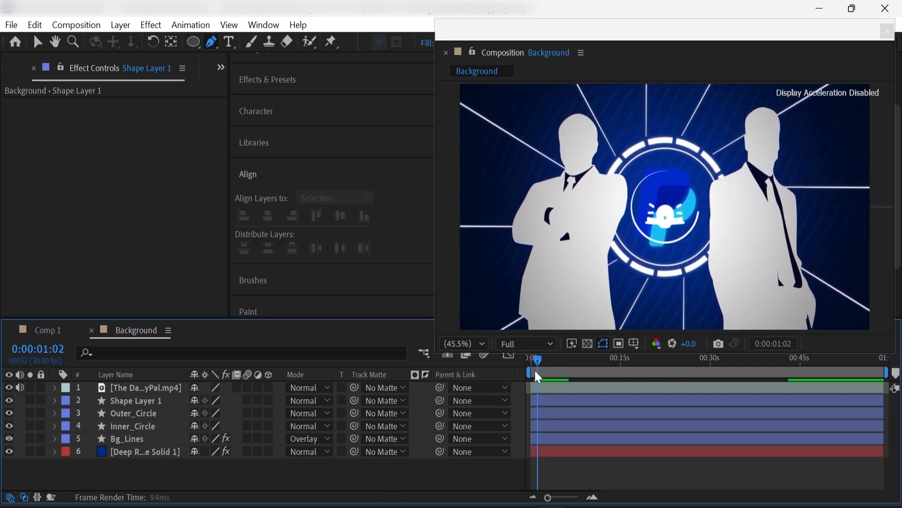
key("space")
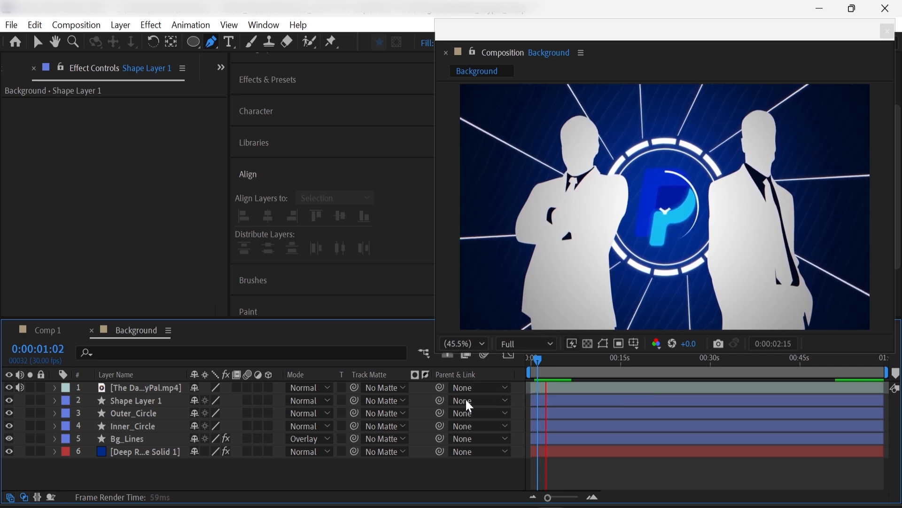
key("space")
left_click(9, 387)
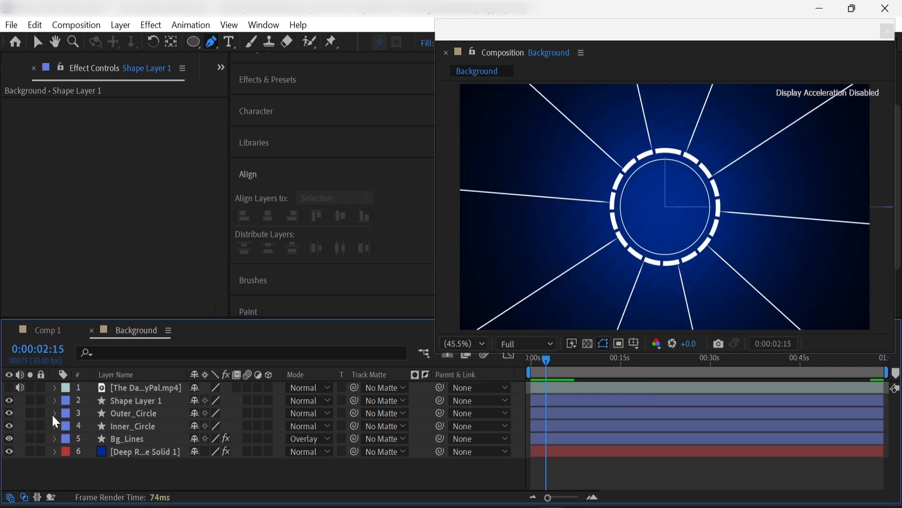
- Rename the radiating lines' shape layer to Outer_lines
left_click(132, 401)
right_click(132, 401)
left_click(166, 459)
type("Outer_li")
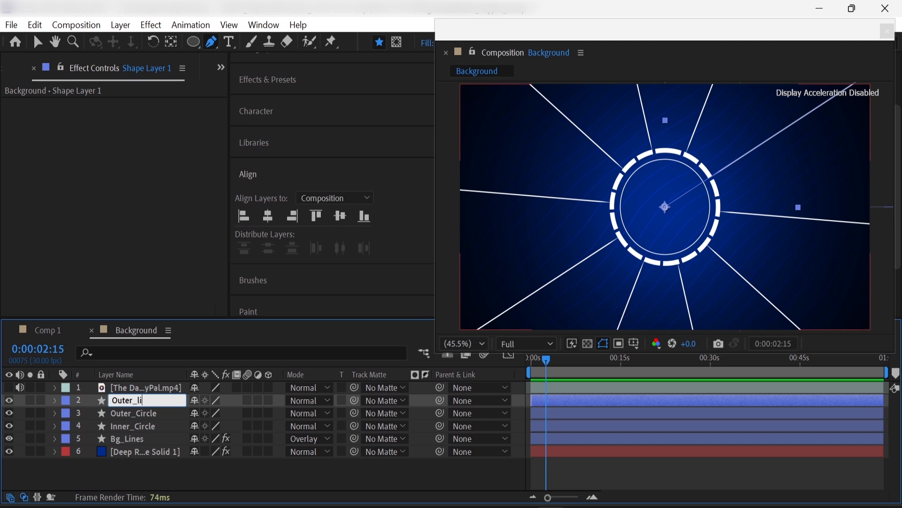
type("nes")
key("Return")
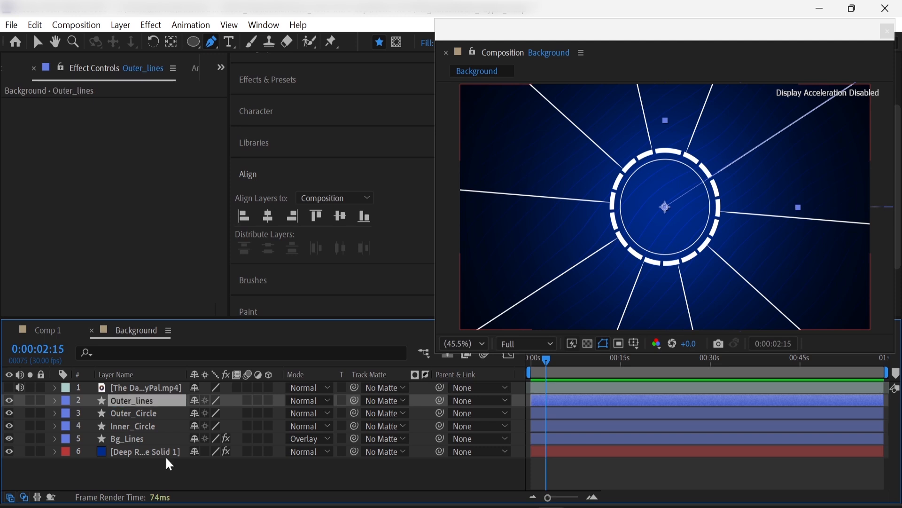
- Add the expression time*-8 to the Rotation of the Outer_Circle layer and preview the motion
left_click(149, 415)
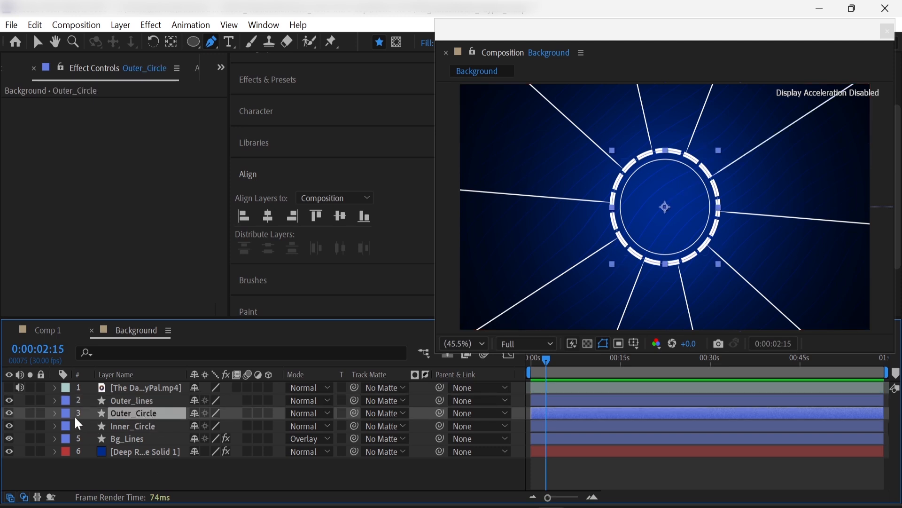
key("r")
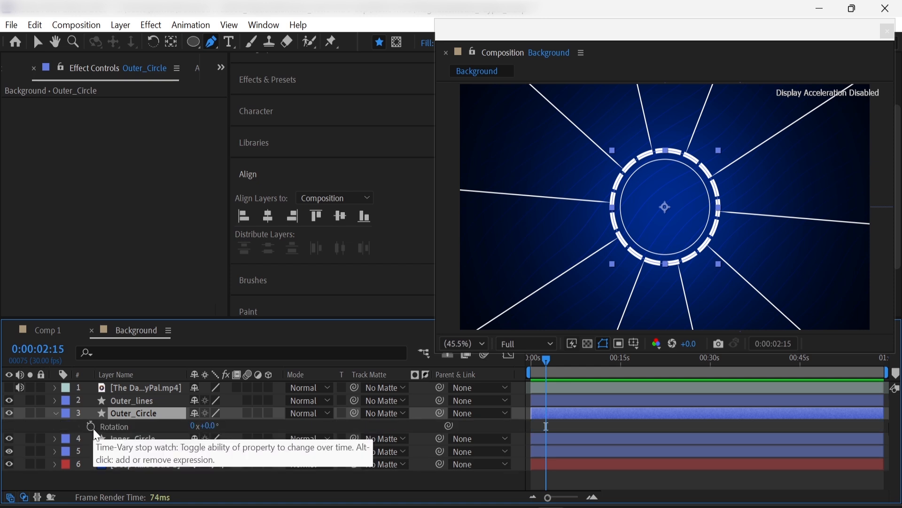
left_click(92, 427, "alt")
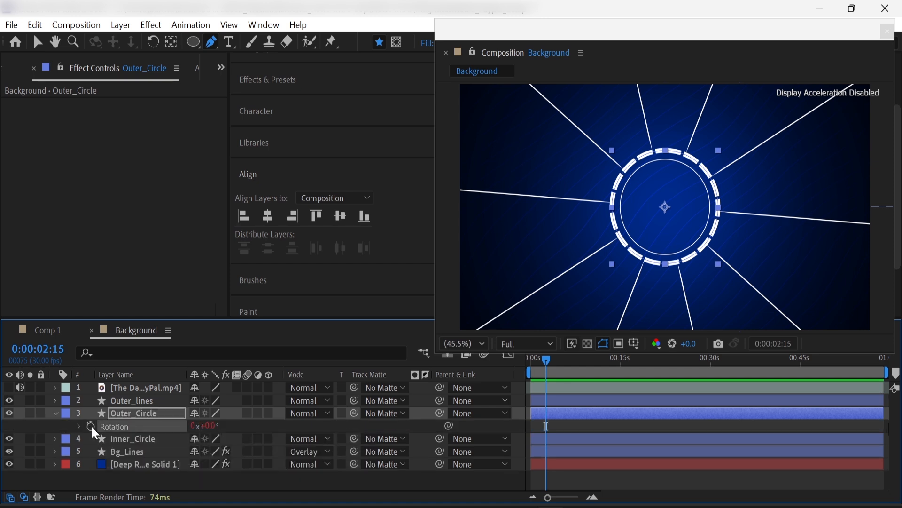
type("time*-8")
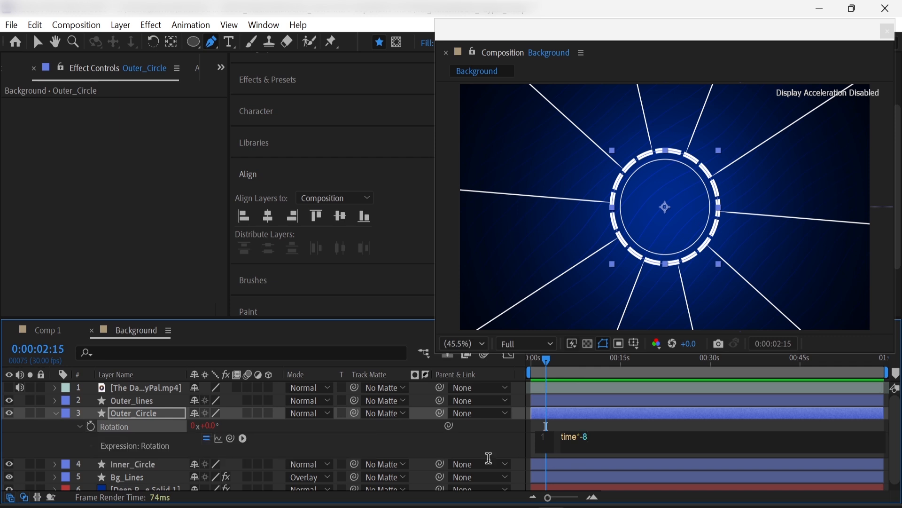
left_click(55, 413)
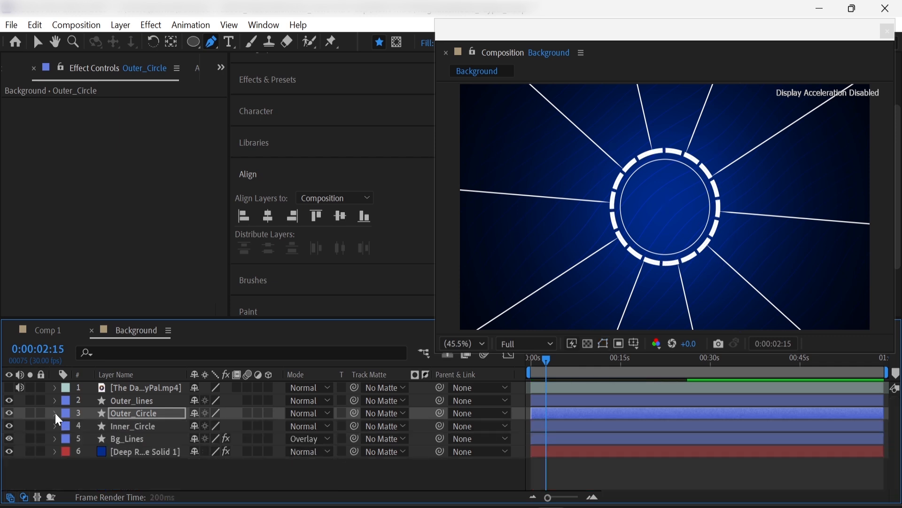
key("space")
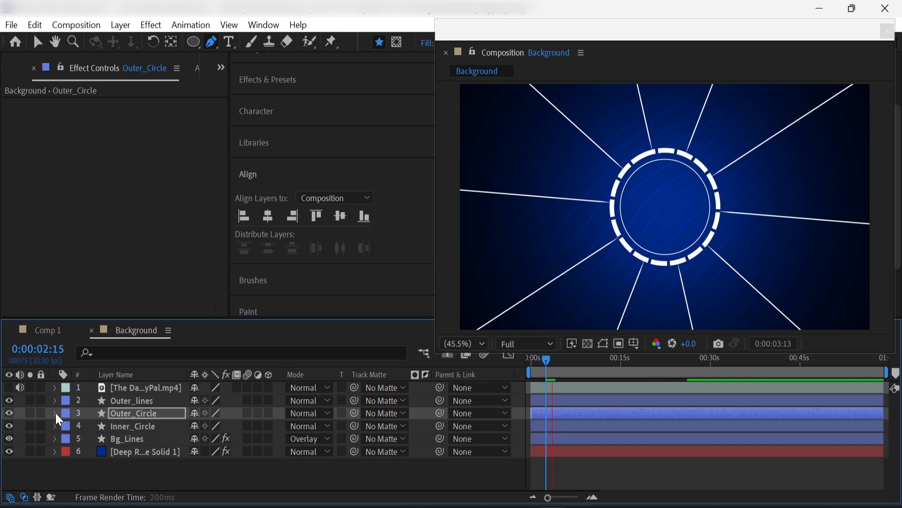
- Add the expression time*5 to the Rotation of the Outer_lines layer and preview the motion
left_click(120, 400)
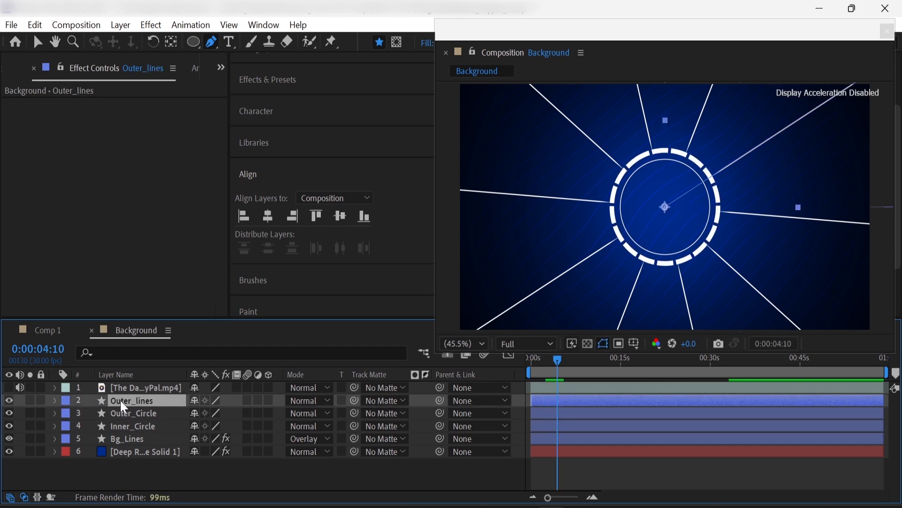
key("r")
left_click(92, 413, "alt")
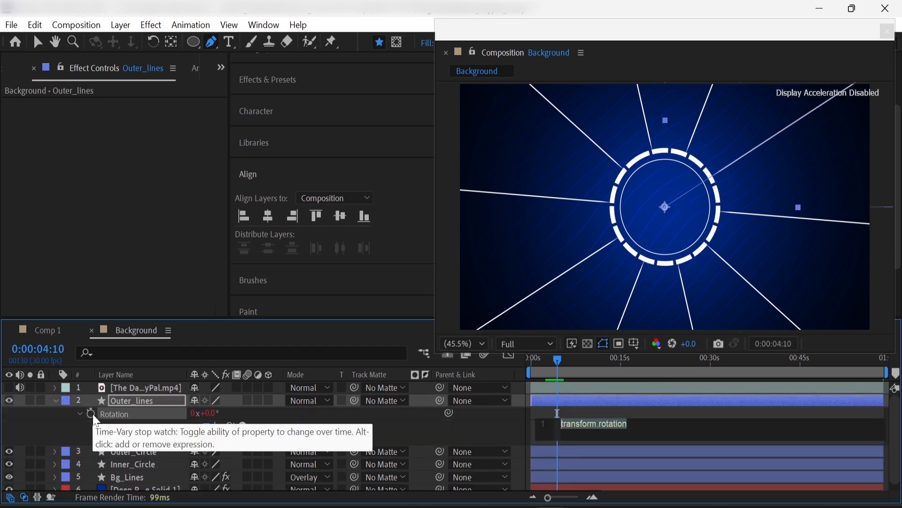
type("time*")
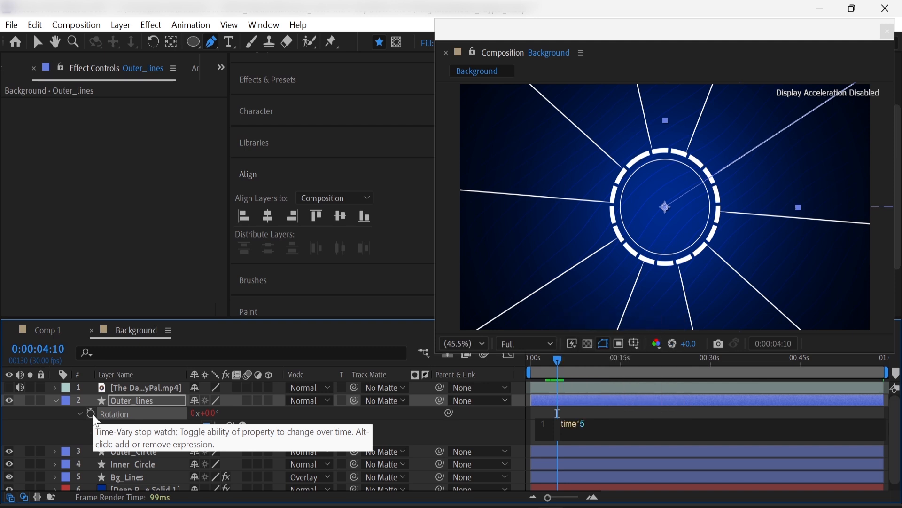
type("5")
left_click(80, 413)
left_click(55, 401)
left_click(88, 475)
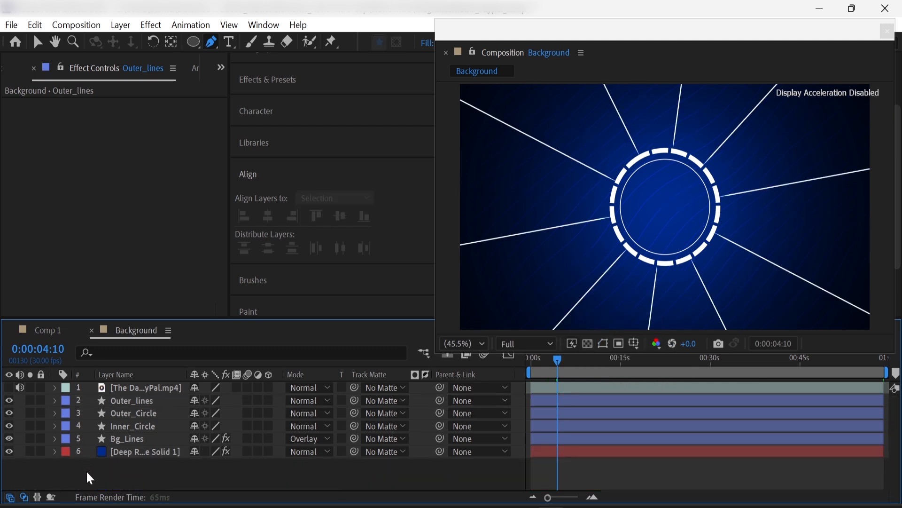
key("space")
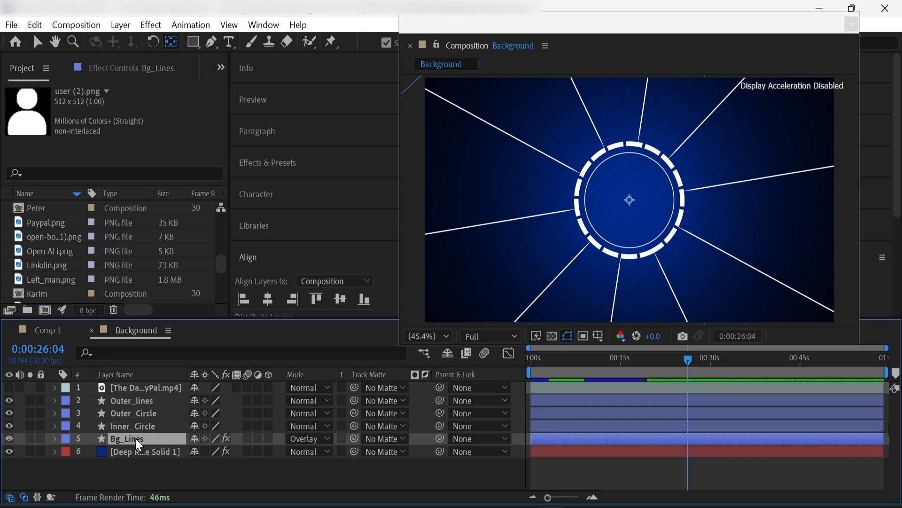
- Pre-compose the lines, circles and blue solid layers into a new composition named Background
left_click(138, 451)
left_click(148, 400, "shift")
right_click(147, 400)
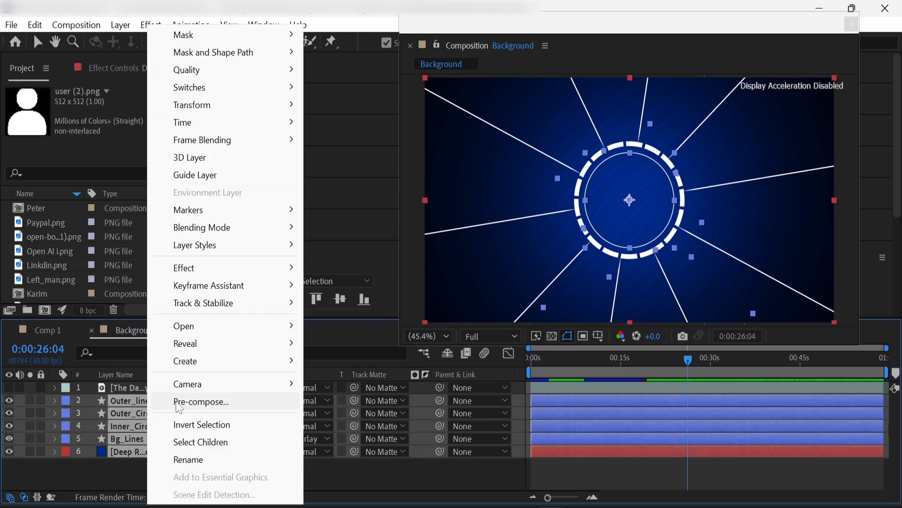
key("Escape")
key("ctrl+shift+c")
type("Background")
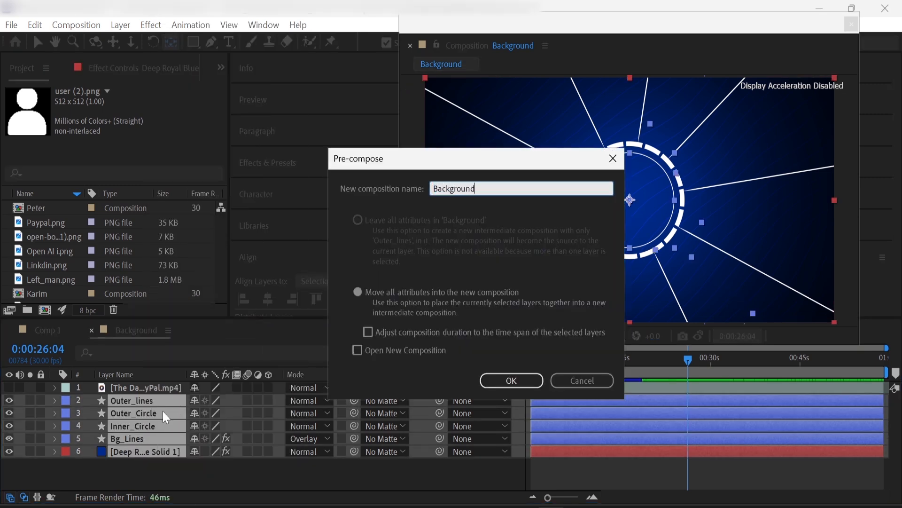
key("Return")
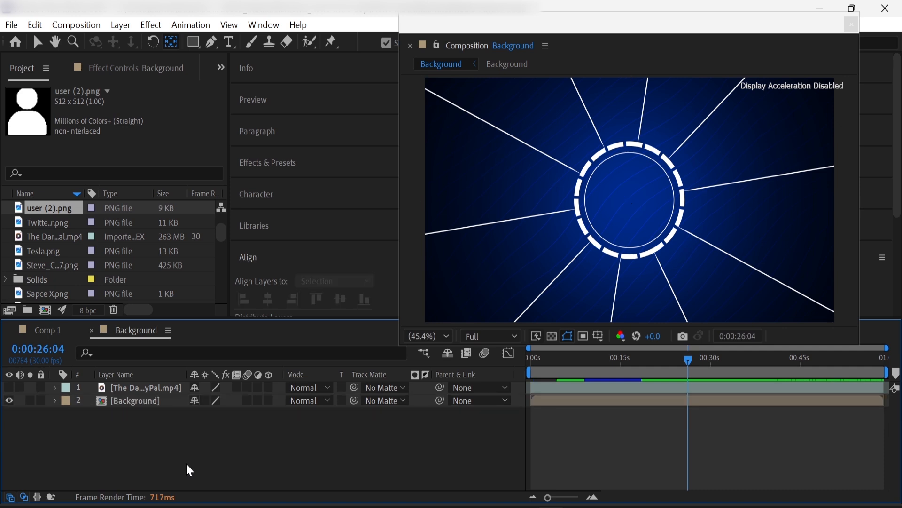
- Scale up the Background precomp layer until the dashed circle fills most of the frame height
left_click(155, 404)
key("s")
left_click(213, 412)
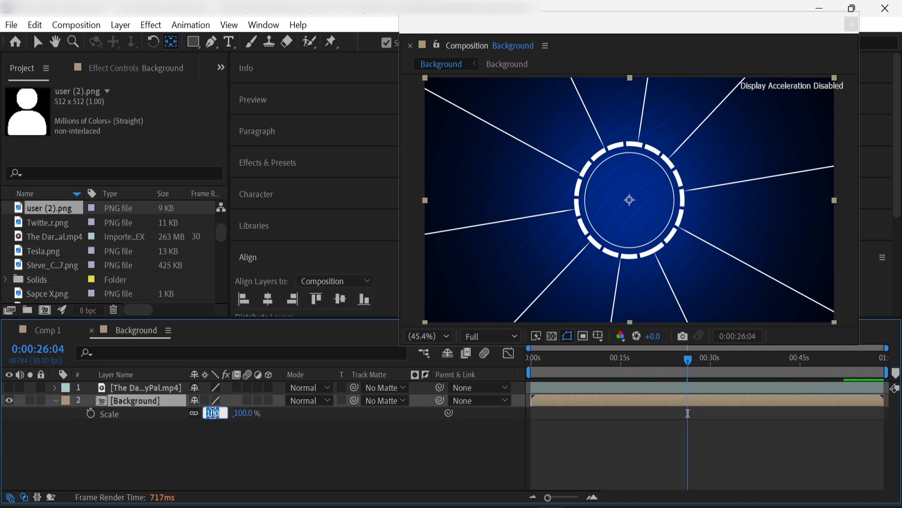
key("Return")
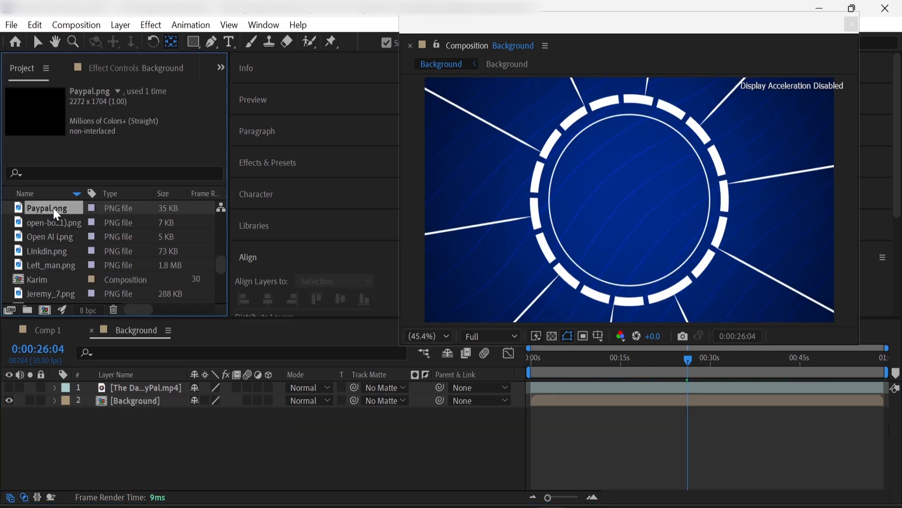
- Place Paypal.png above the Background precomp layer and scale it to 40%
left_click_drag(53, 208, 111, 394)
key("s")
left_click(213, 412)
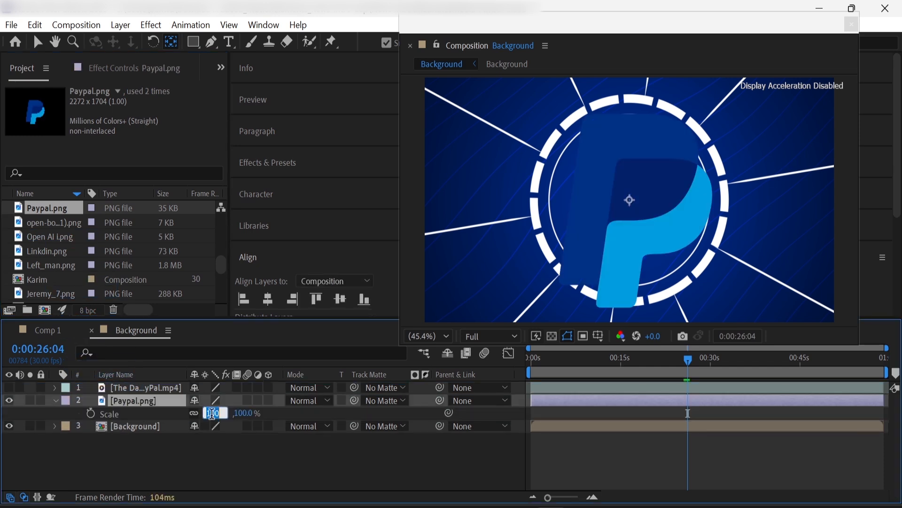
type("40")
key("Return")
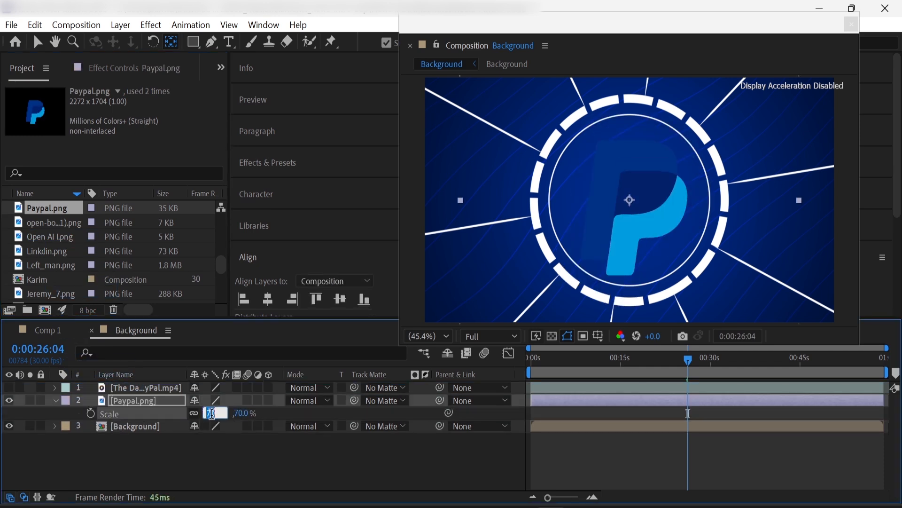
- Find the Stylize Glow effect and apply it to the Paypal.png layer
key("ctrl+5")
type("glow")
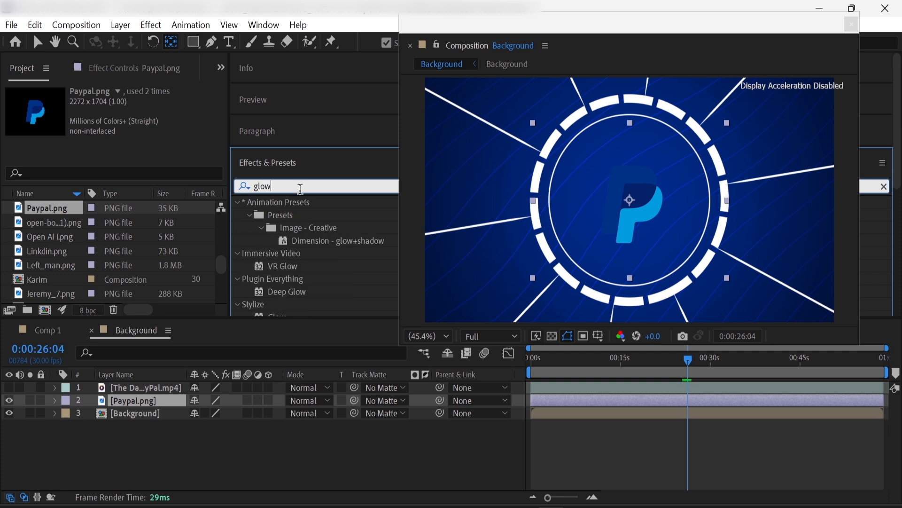
left_click_drag(279, 291, 170, 399)
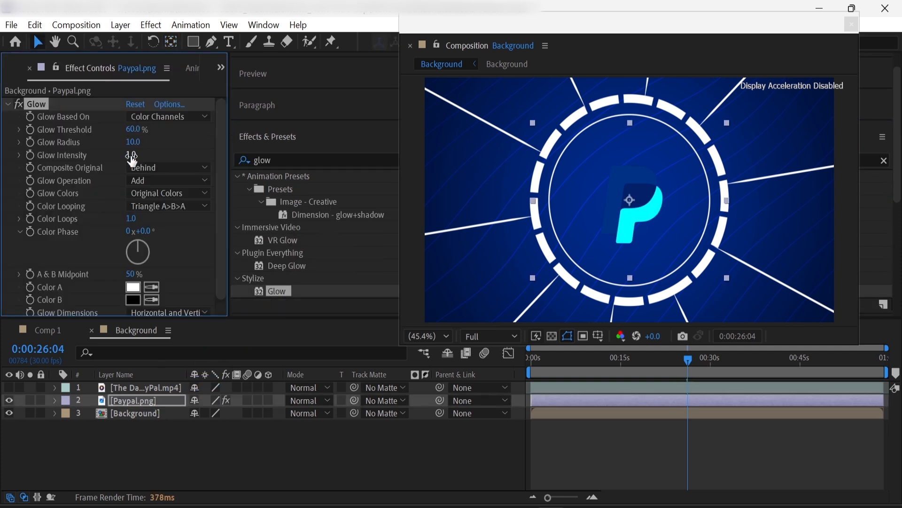
- Set the logo's Glow Radius to 5 and lower its Glow Threshold to brighten the dark blue part
type("5")
key("Return")
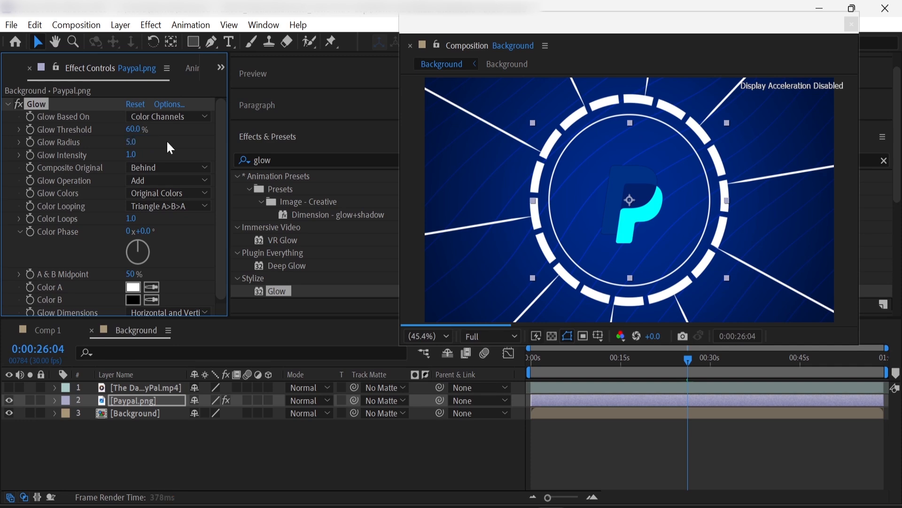
left_click(132, 129)
key("Return")
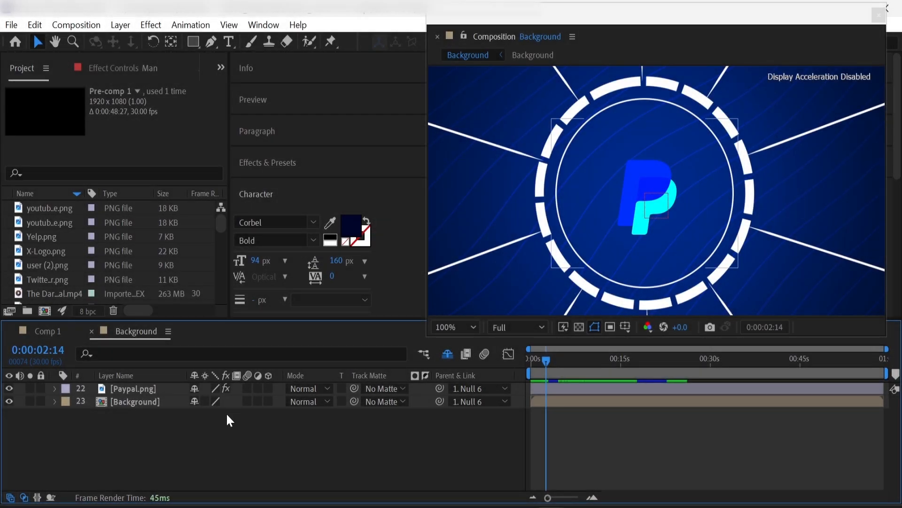
- Draw a circle shape around the PayPal logo with the Ellipse tool and set its fill to none
left_click_drag(193, 41, 224, 73)
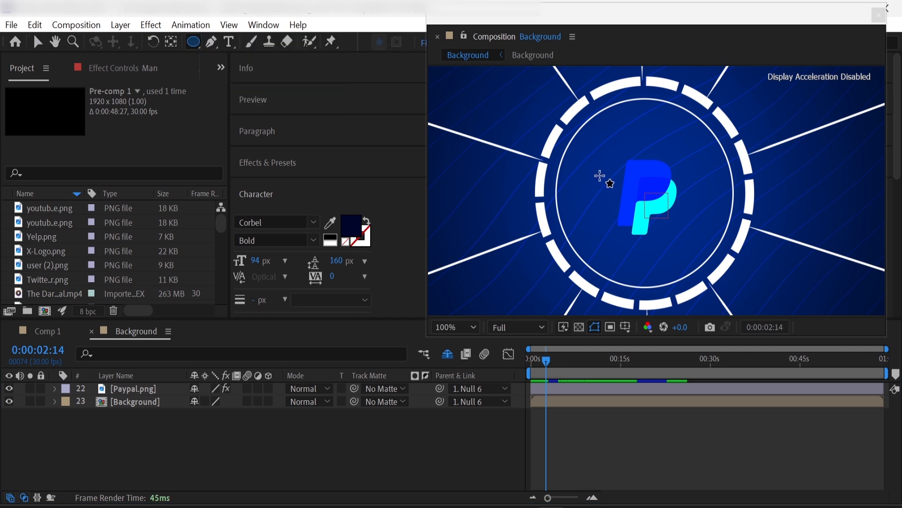
left_click_drag(608, 155, 684, 236)
left_click_drag(457, 21, 450, 80)
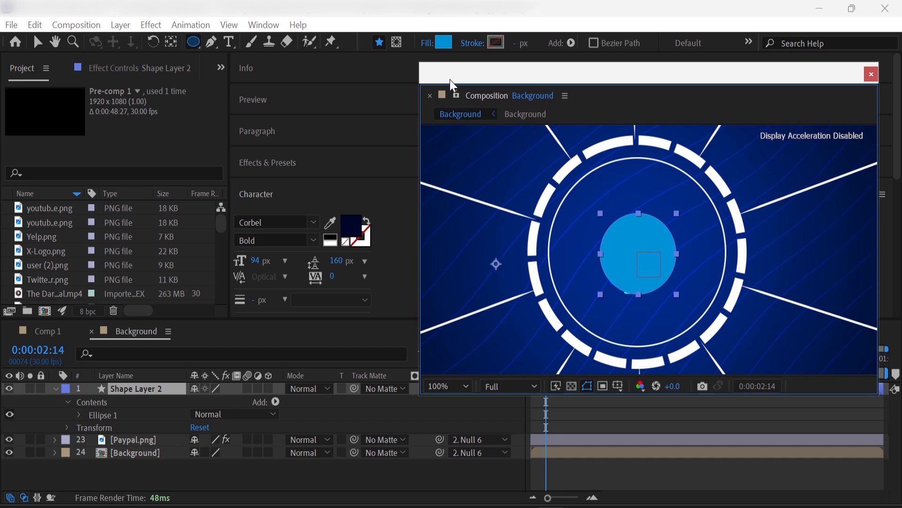
left_click(426, 43)
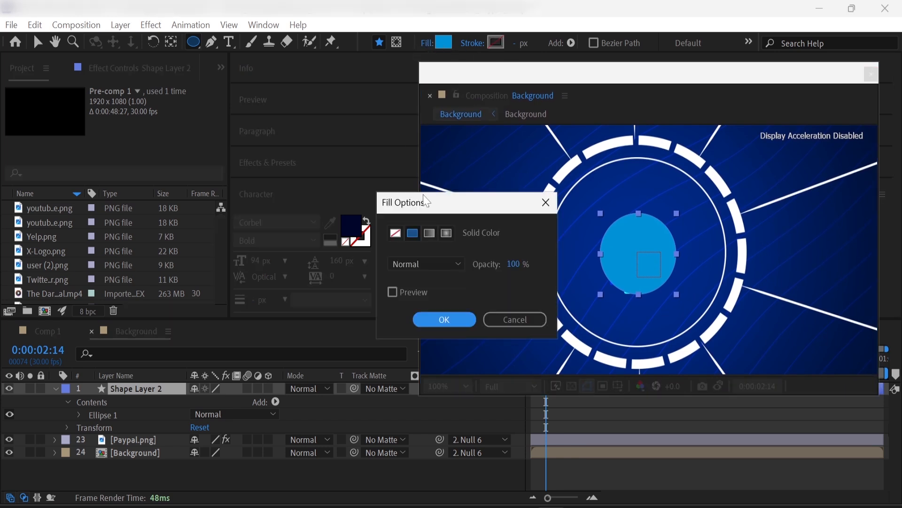
left_click(394, 233)
left_click(441, 318)
- Give the circle around the logo a solid white stroke 4 px wide
left_click(472, 43)
left_click(410, 234)
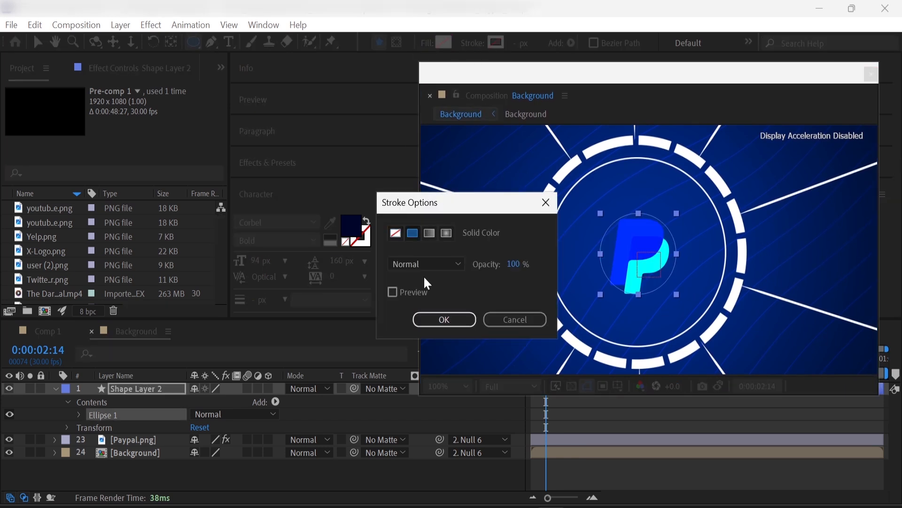
left_click(443, 318)
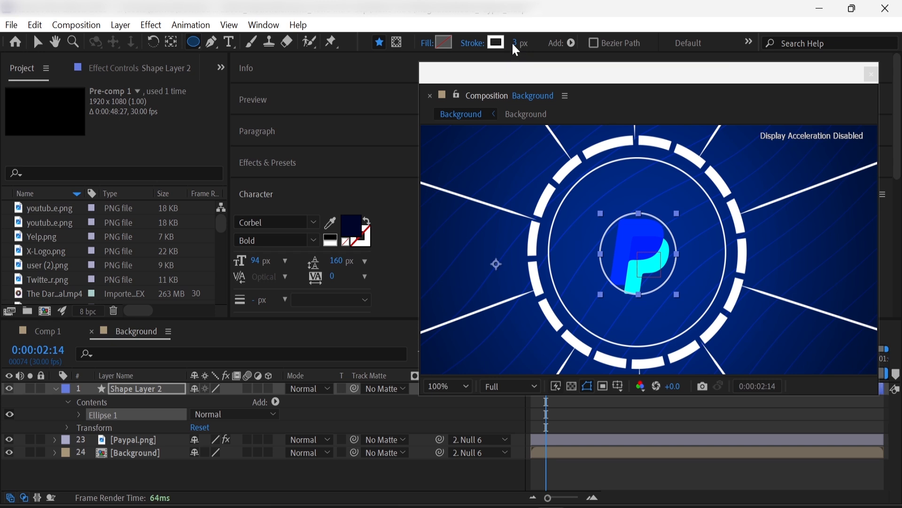
left_click(514, 43)
type("7")
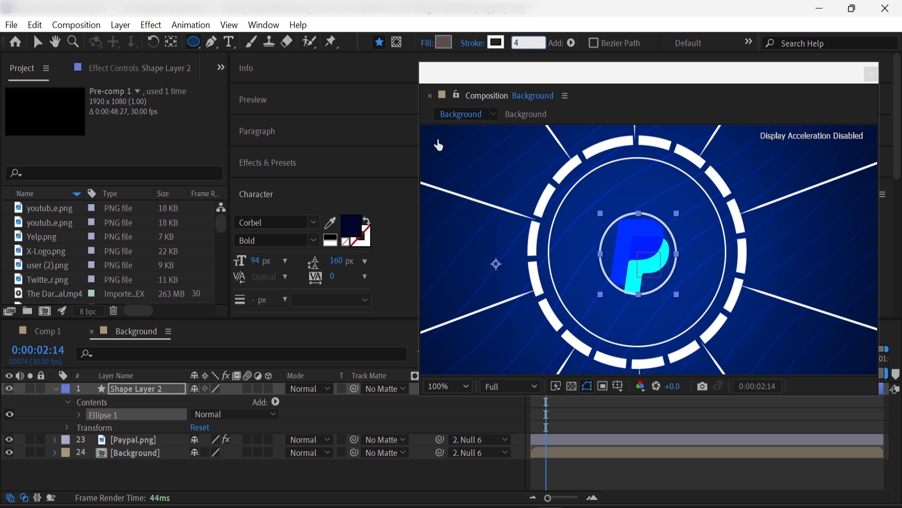
left_click(291, 485)
- Rename the new shape layer as Circle
left_click_drag(524, 79, 526, 30)
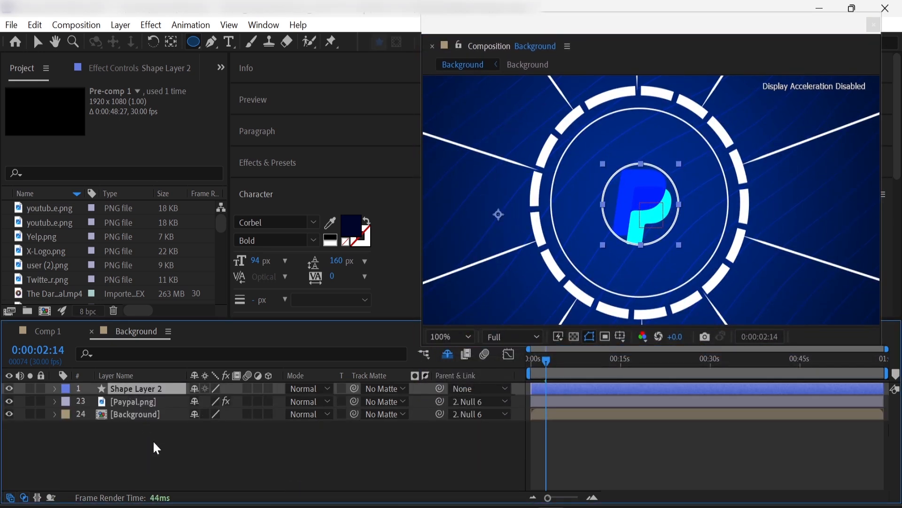
type("Circle")
key("Return")
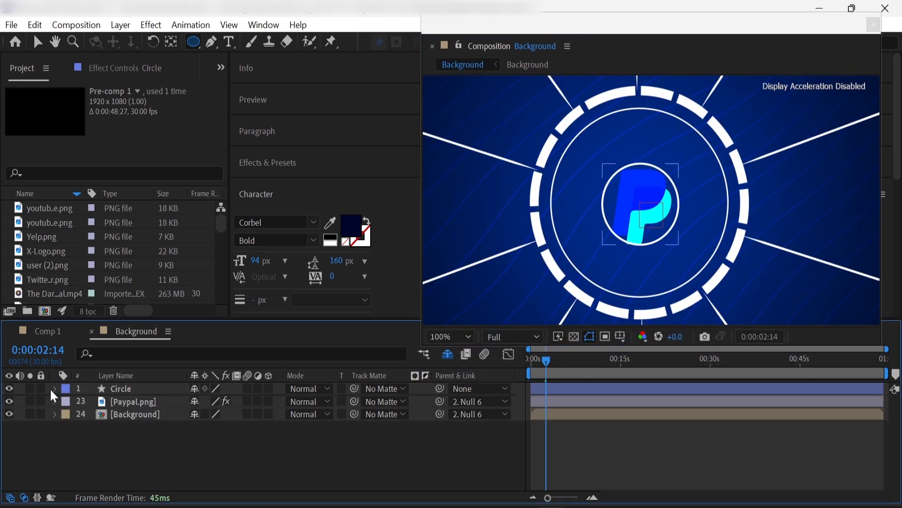
- Add Trim Paths to the Circle layer and set its End to 70%
left_click(55, 389)
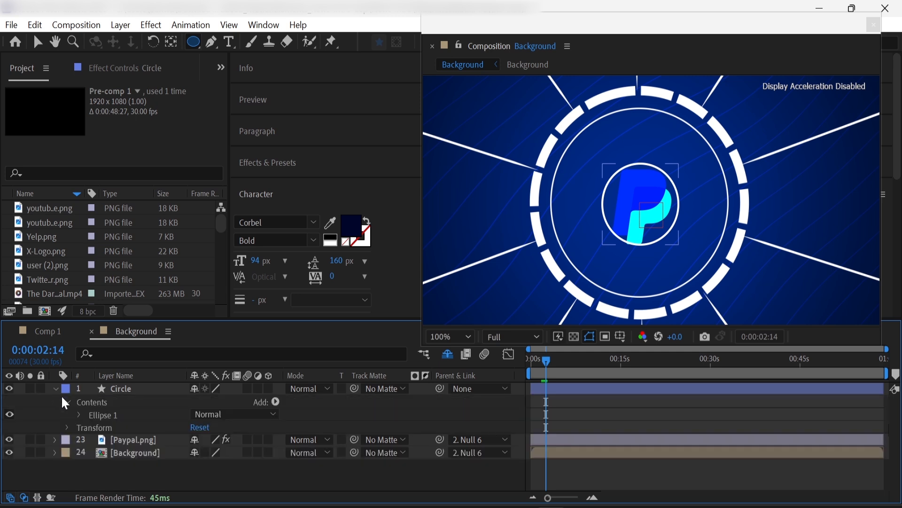
left_click(79, 413)
left_click(275, 402)
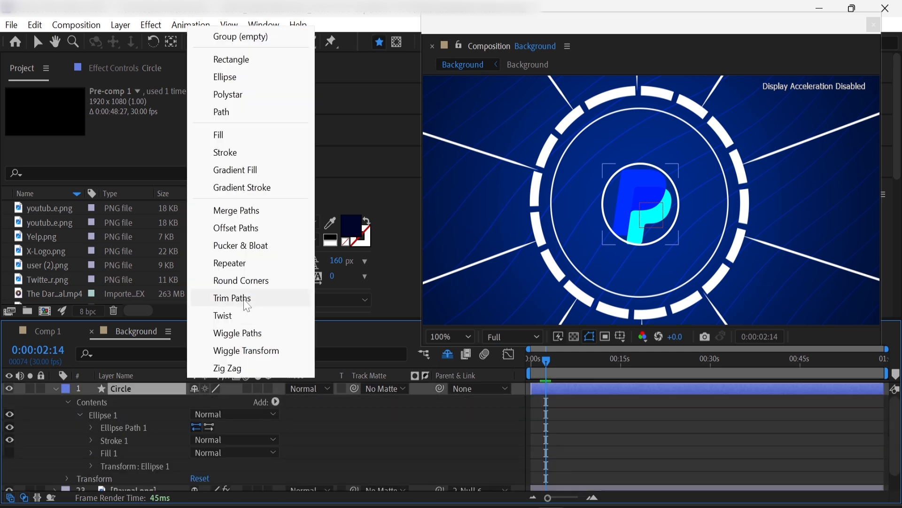
left_click(243, 297)
scroll(94, 475, "down", 2)
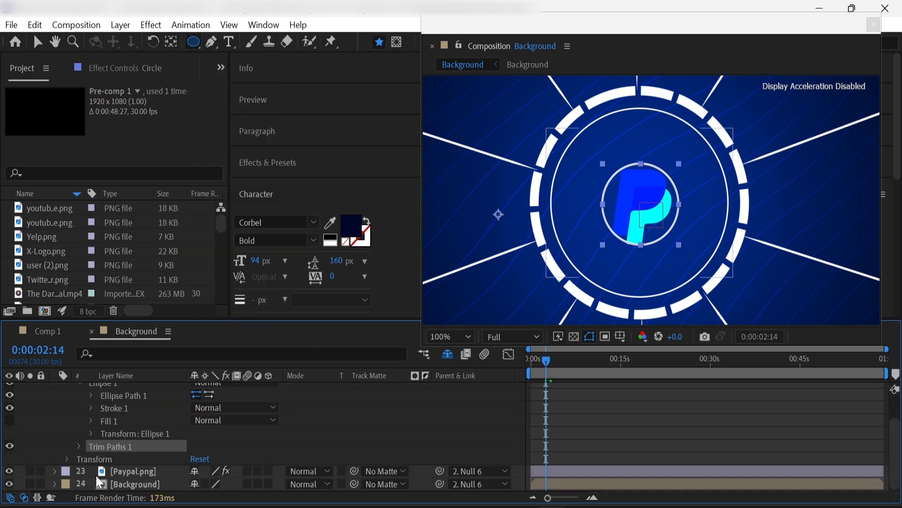
left_click(79, 445)
left_click(200, 459)
type("70")
key("Return")
left_click(42, 464)
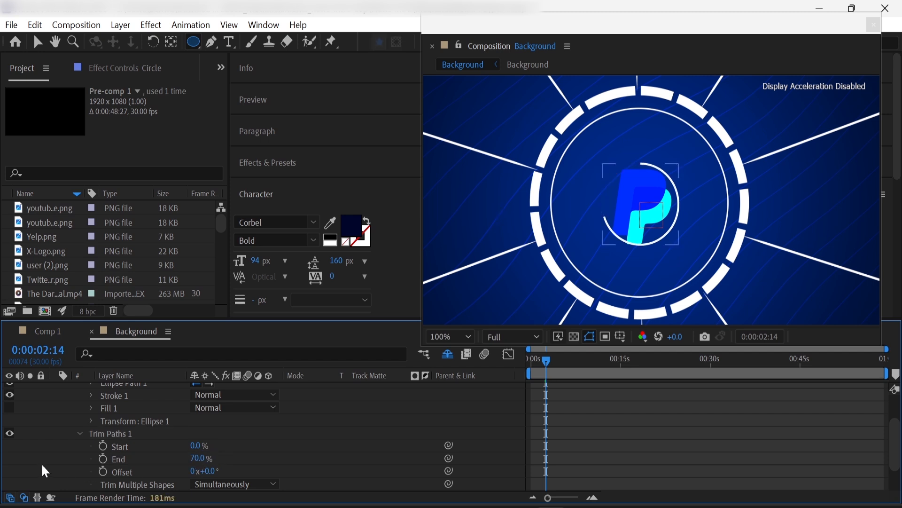
left_click(80, 433)
- Taper the Circle layer's stroke with an End Length of 40%
left_click(91, 408)
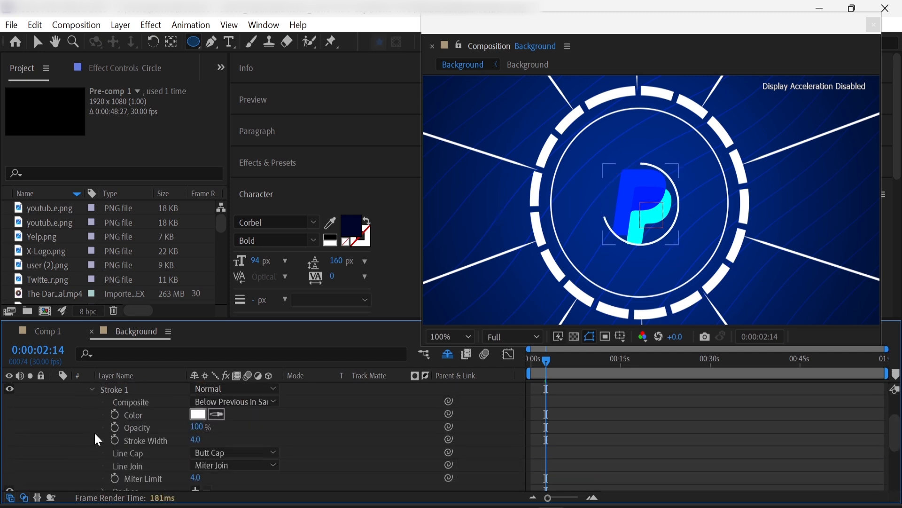
scroll(101, 439, "down", 2)
left_click(224, 414)
left_click(228, 447)
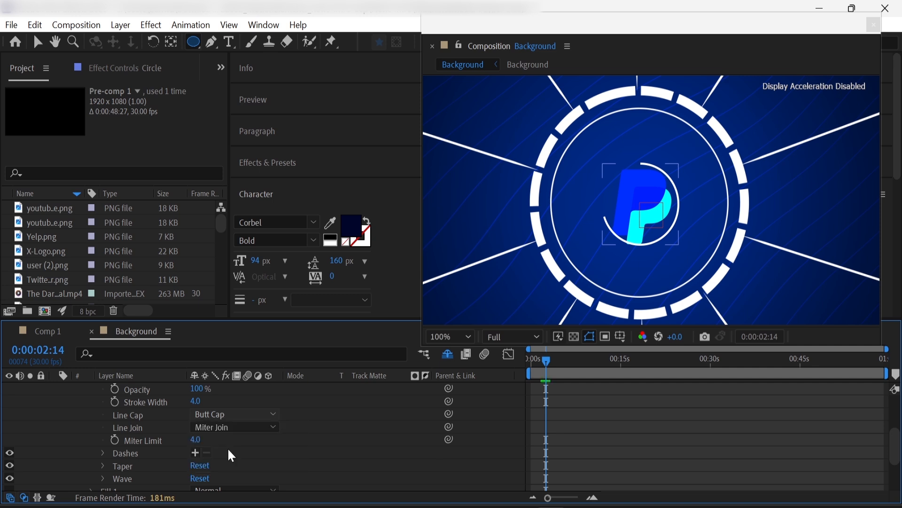
left_click(63, 425)
left_click(103, 466)
scroll(188, 407, "down", 2)
type("40")
key("Return")
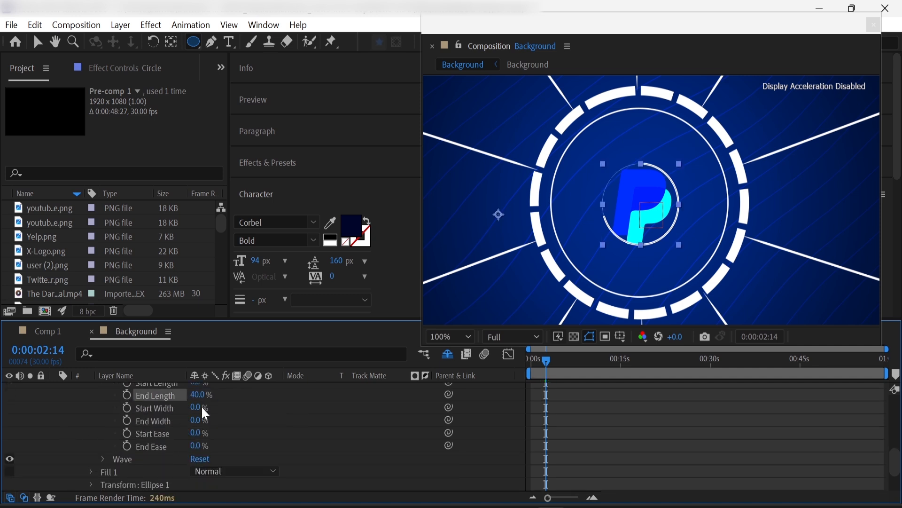
left_click(56, 433)
scroll(57, 434, "up", 5)
left_click(66, 399)
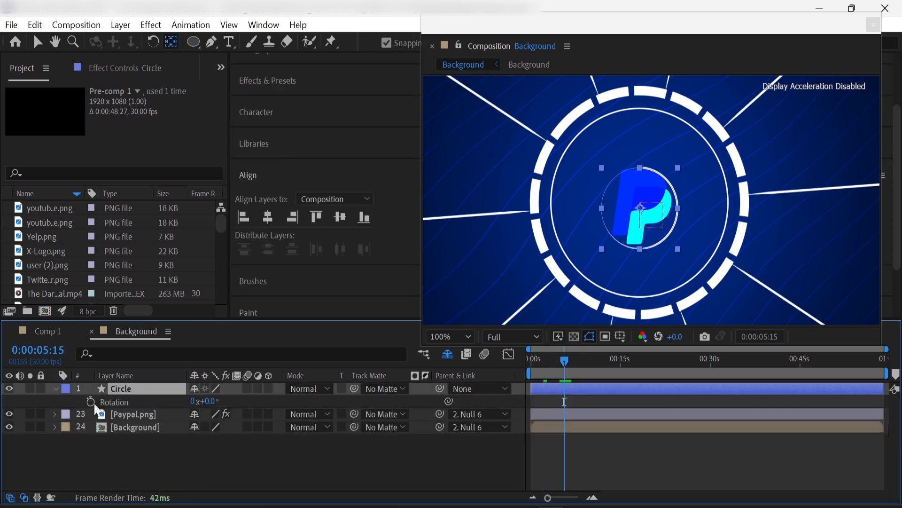
- Add the expression time*100 to the Circle layer's Rotation and preview the spin
left_click(91, 402, "alt")
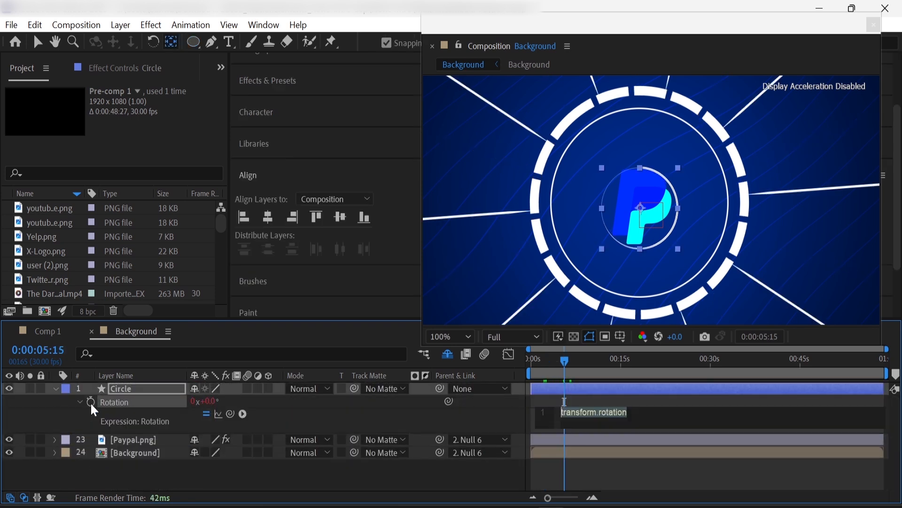
type("time")
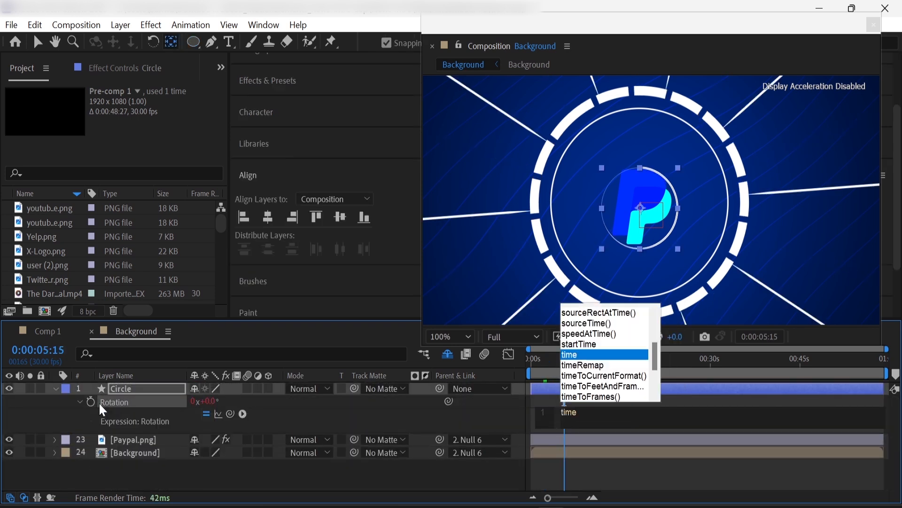
key("Escape")
type("*100")
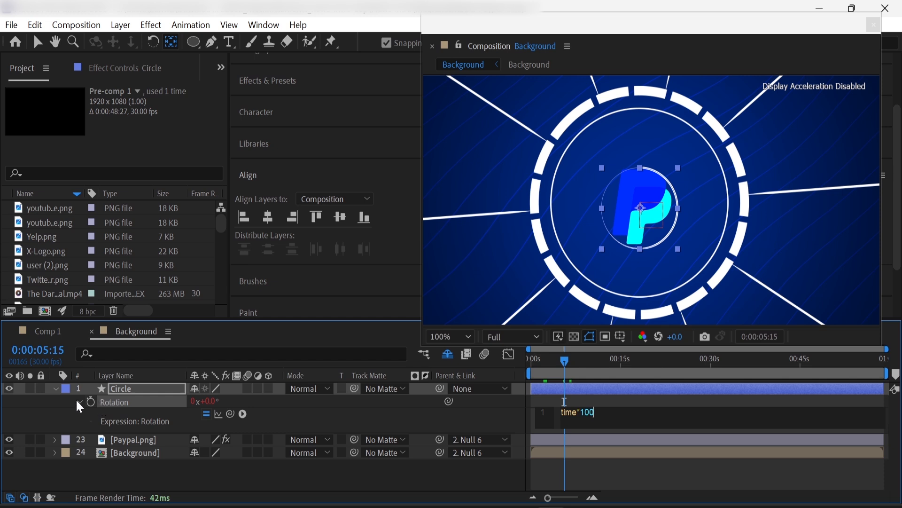
left_click(79, 401)
left_click(556, 371)
key("space")
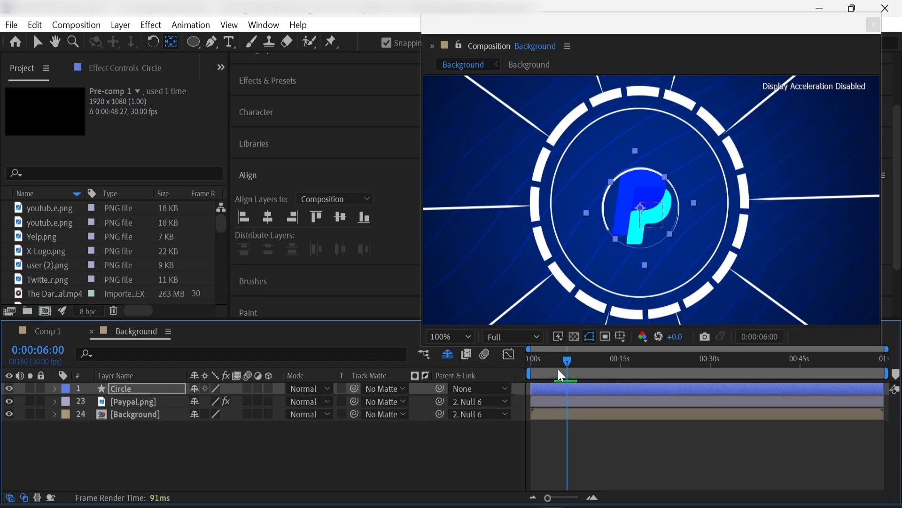
- Keyframe the circle's Trim Paths End from 0% at 0:00:02:11 to 70% twenty frames further on
left_click(354, 449)
left_click(55, 388)
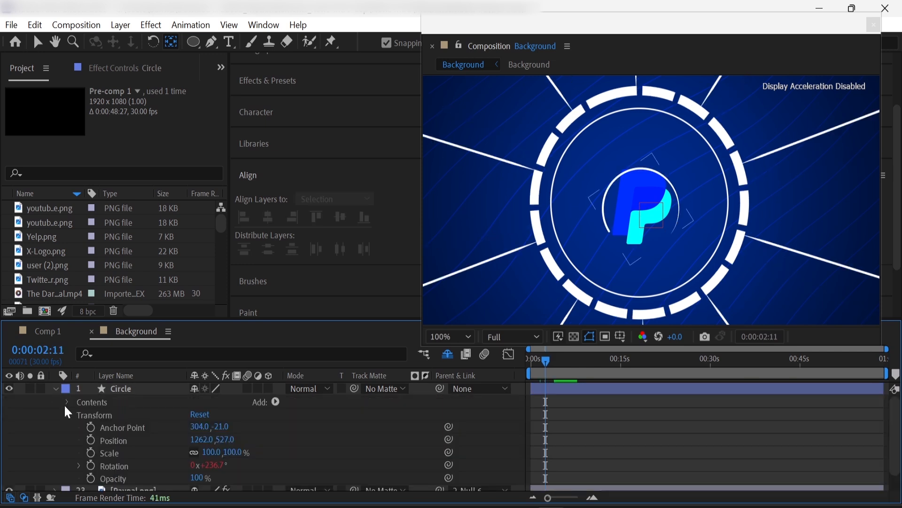
left_click(66, 402)
left_click(73, 427)
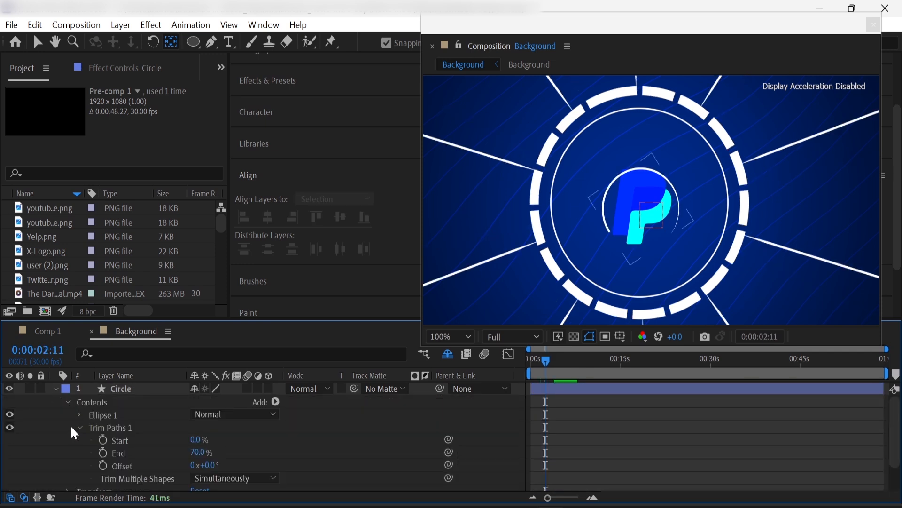
left_click(203, 452)
type("0")
key("Return")
left_click(102, 453)
key("shift+Page_Down")
key("shift+Page_Down")
left_click(197, 452)
type("70")
key("Return")
- Hold the circle's Trim Paths End with a keyframe at 0:00:05:05, keyframe it to 0% at 0:00:05:25, and preview the animation
left_click_drag(564, 371, 562, 371)
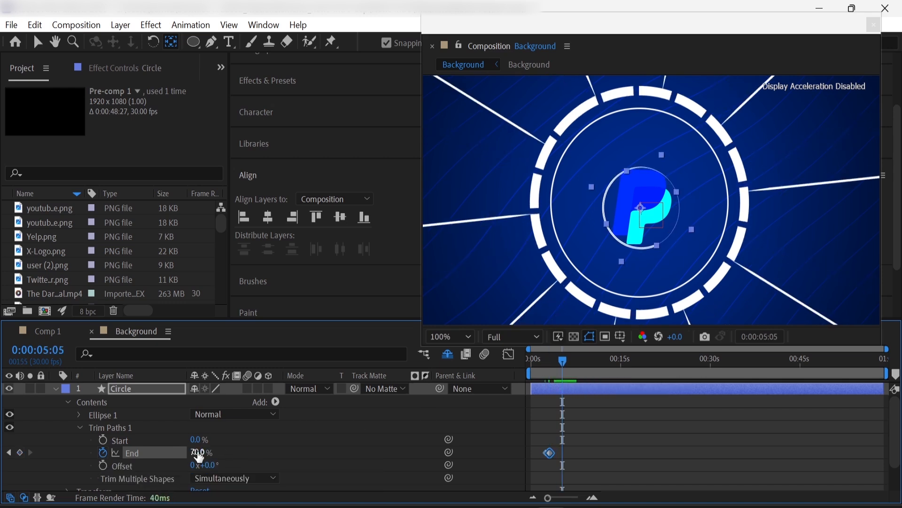
left_click(18, 451)
key("shift+Page_Down")
key("shift+Page_Down")
type("0")
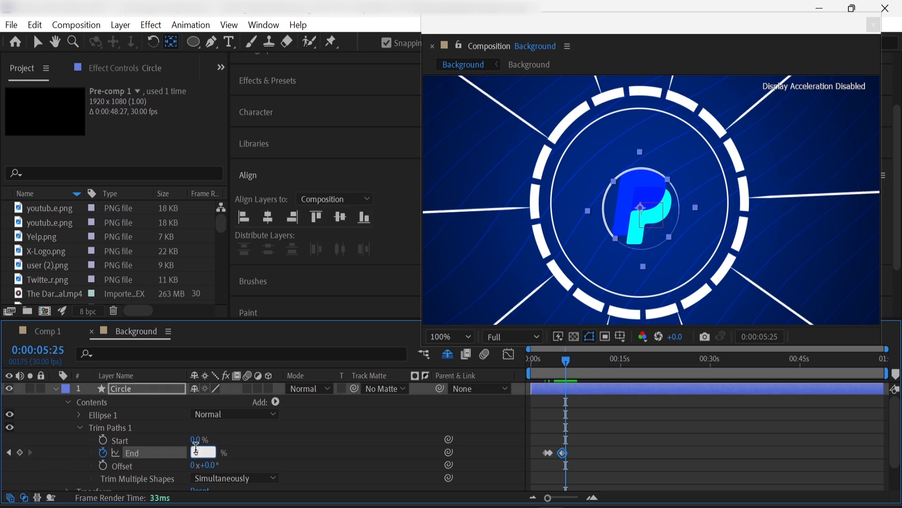
key("Return")
left_click(80, 427)
left_click(56, 388)
left_click(116, 487)
left_click(542, 371)
key("space")
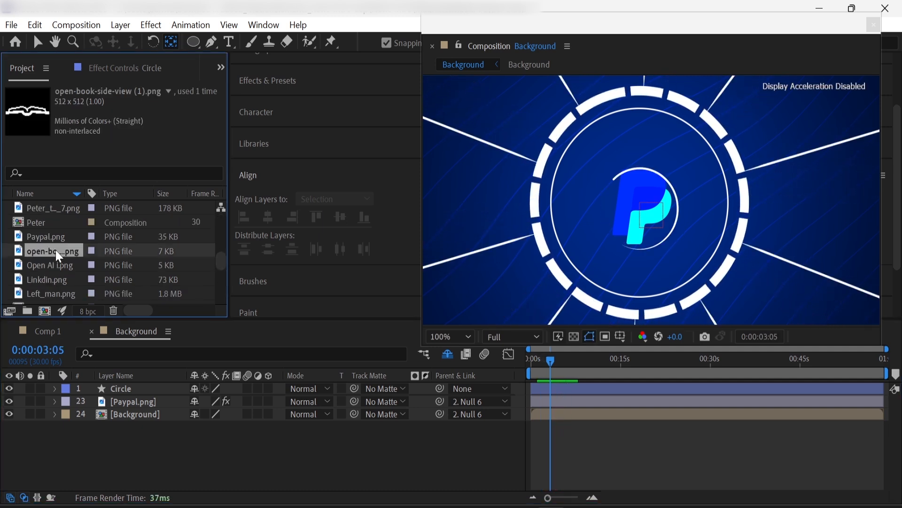
- Place open-book-side-view (1).png below the Circle layer at 30% scale and move it over the logo
left_click_drag(56, 250, 142, 394)
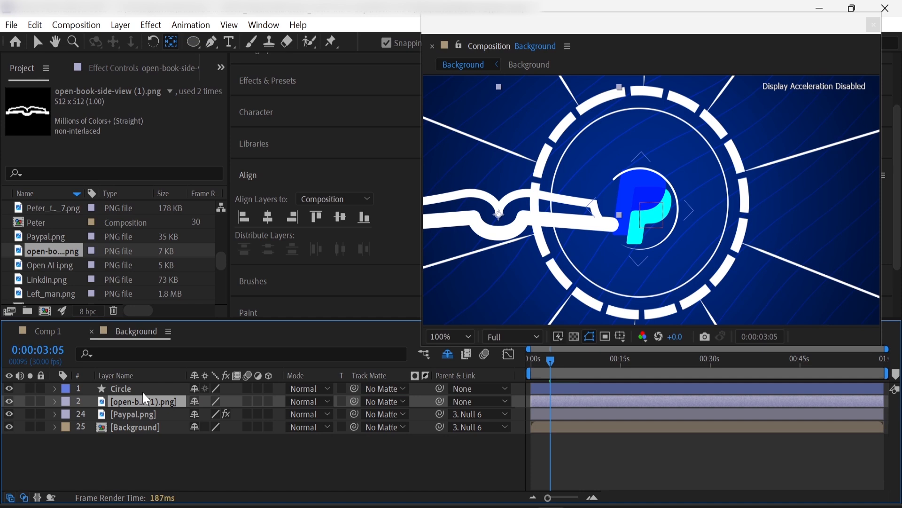
key("s")
left_click(215, 413)
type("30")
key("Return")
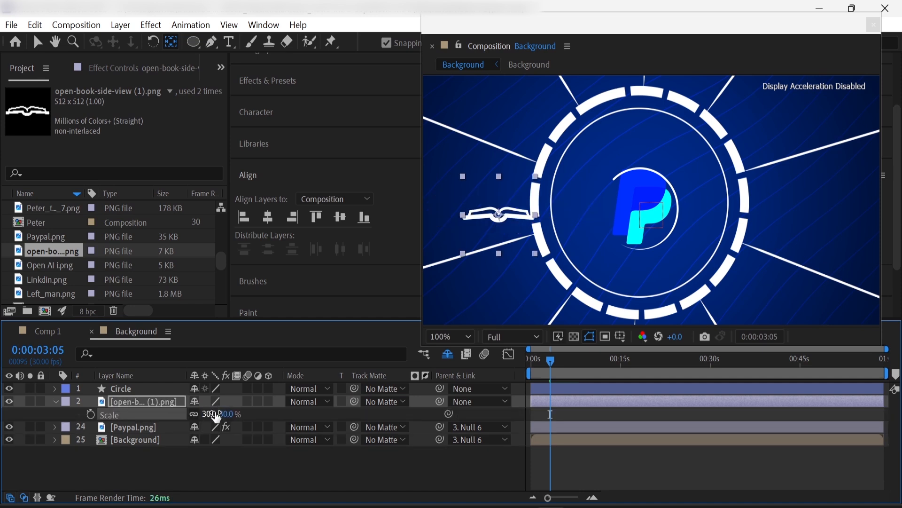
key("p")
left_click_drag(201, 414, 426, 435)
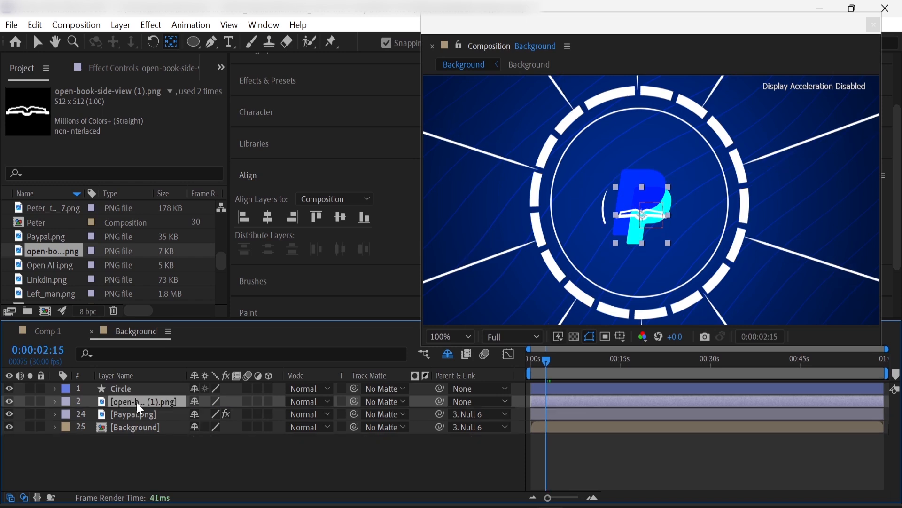
- Keyframe the book image's Scale from 0% at 0:00:02:15 to 22% at 0:00:03:05
key("s")
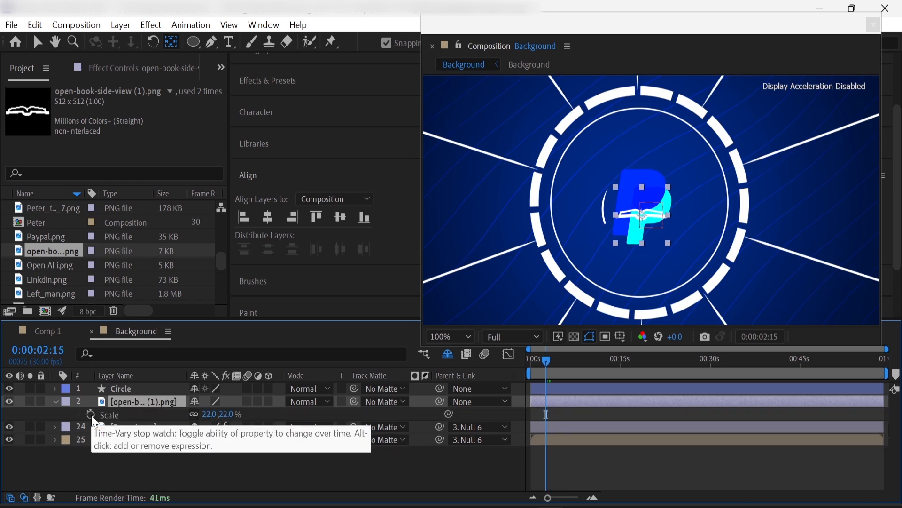
left_click(91, 416)
left_click(208, 414)
type("0")
key("Return")
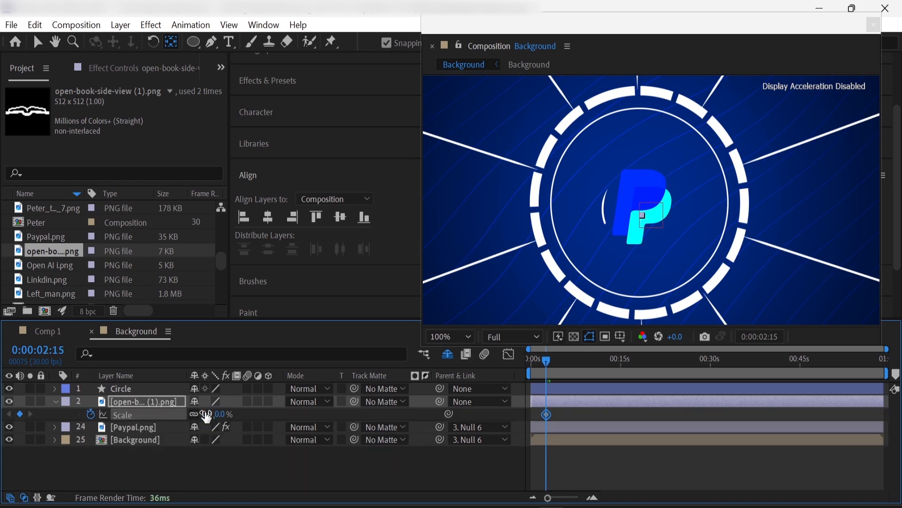
key("space")
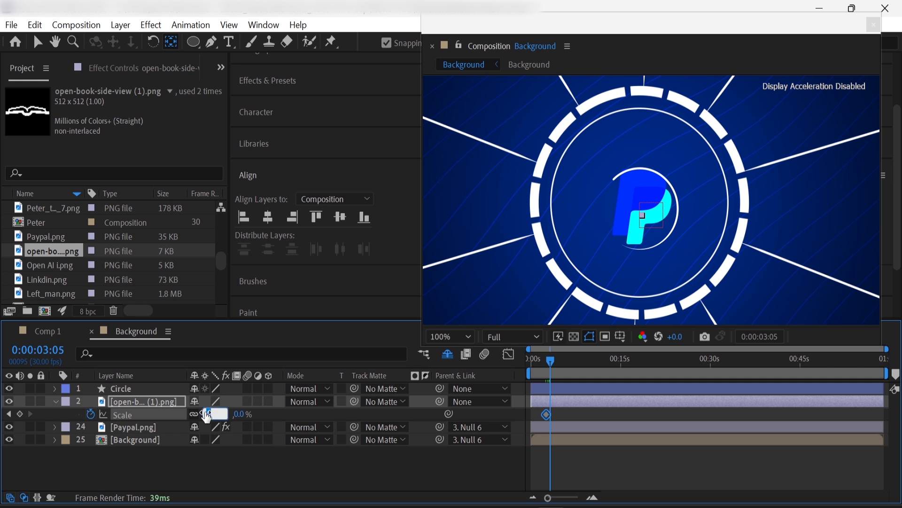
key("Return")
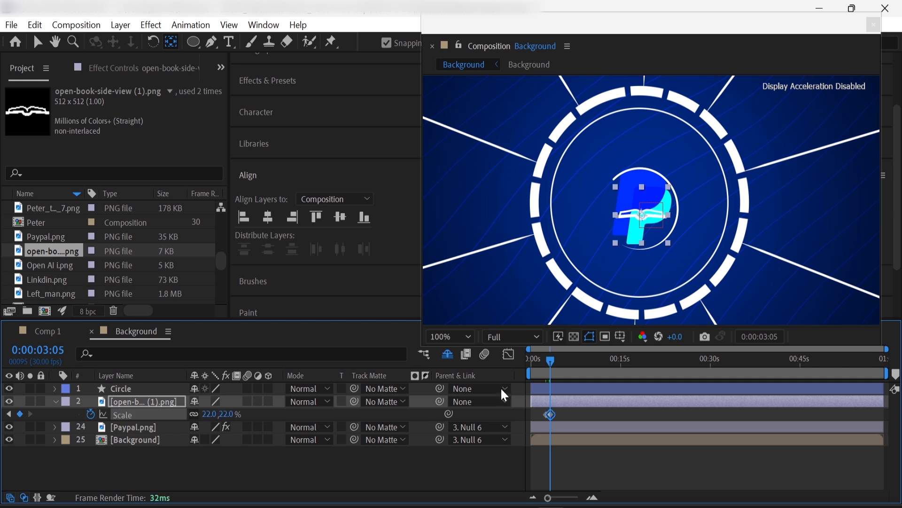
- Hold the book's Scale with a keyframe at 0:00:05:02 and keyframe it down to 0% at 0:00:05:22
left_click(562, 375)
left_click(20, 413)
key("shift+Page_Down")
key("shift+Page_Down")
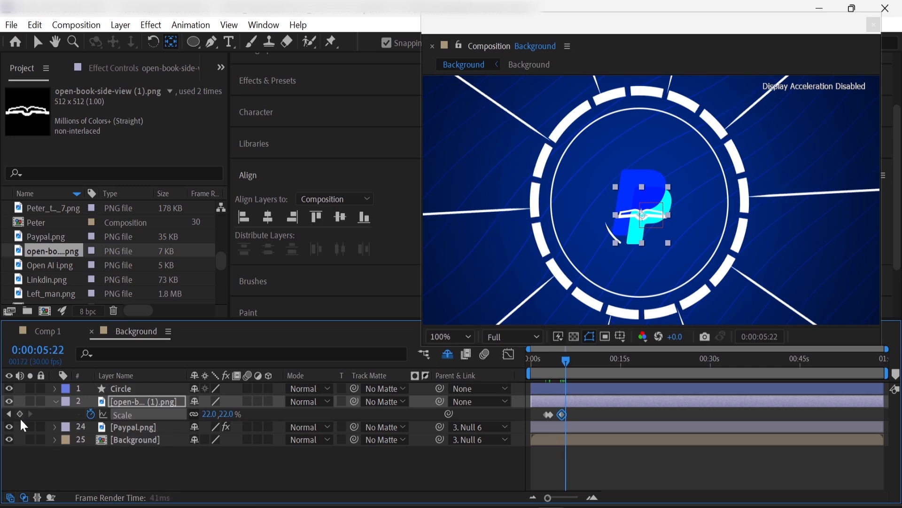
type("0")
key("Return")
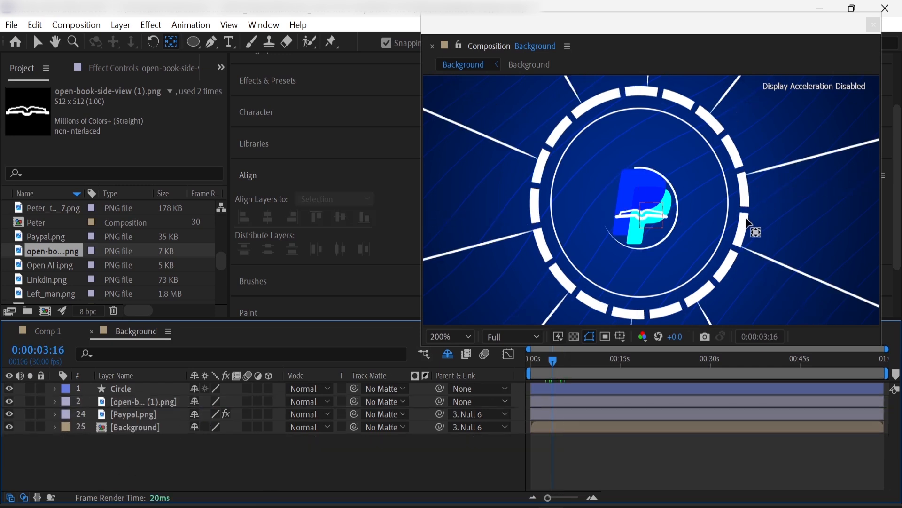
- Draw a closed Pen tool shape that follows the book's upper page edge and encloses the area above the book
key("period")
key("period")
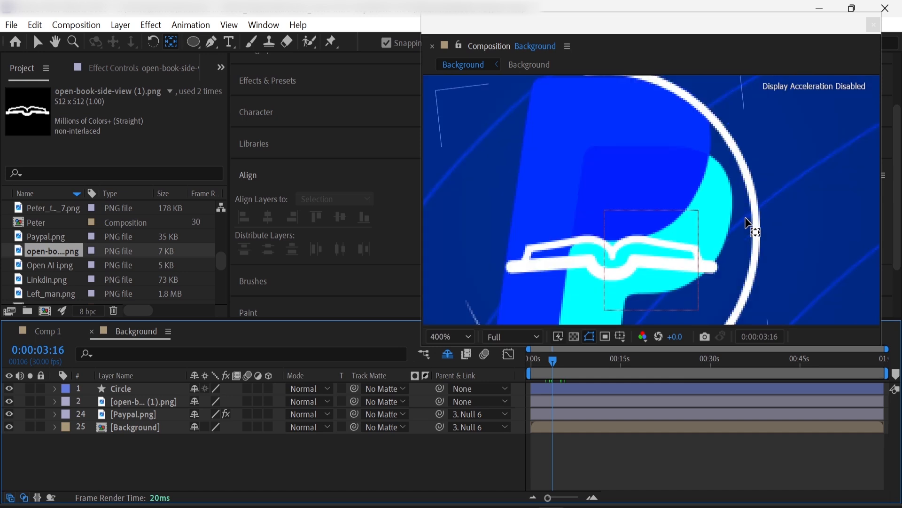
left_click(213, 43)
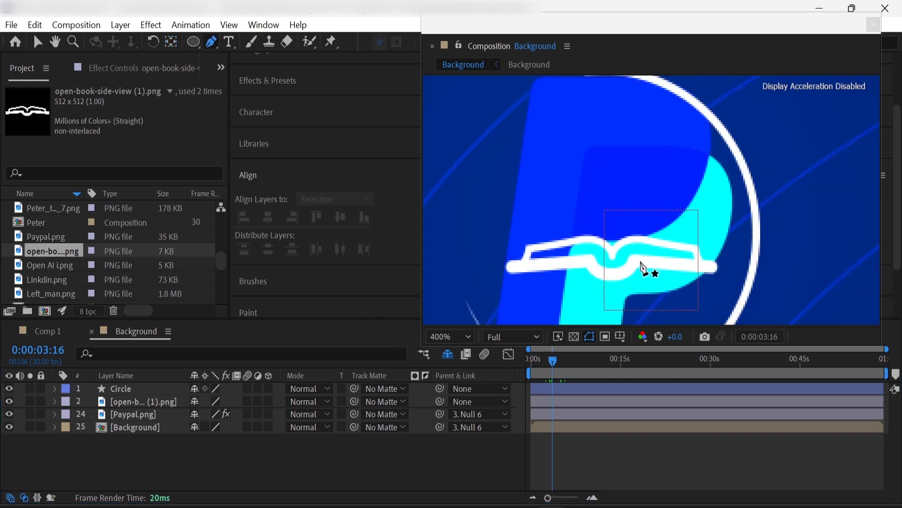
left_click(612, 253)
left_click(631, 239)
left_click(695, 248)
left_click(702, 262)
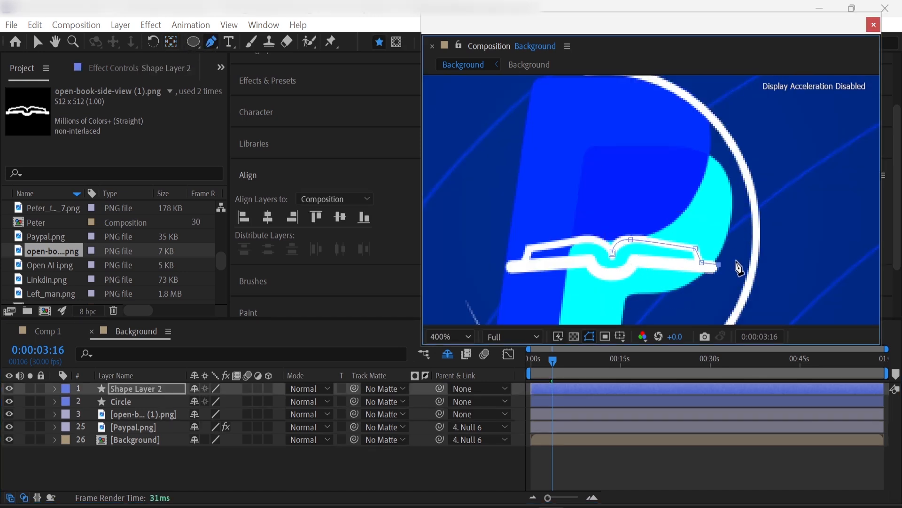
key("comma")
left_click(509, 99)
left_click(502, 150)
left_click(500, 186)
left_click(538, 216)
left_click(542, 202)
key("period")
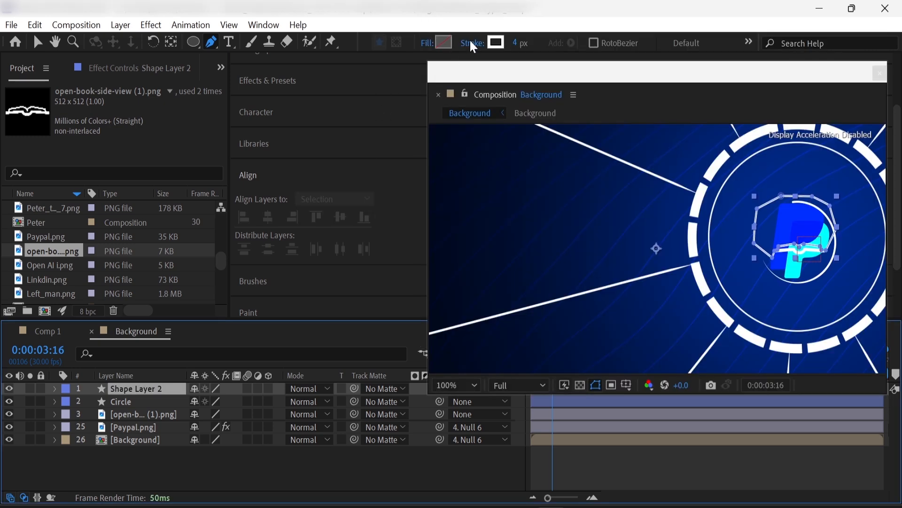
- Set the new shape's stroke to None and give it a solid blue fill
left_click(471, 43)
left_click(400, 234)
left_click(463, 319)
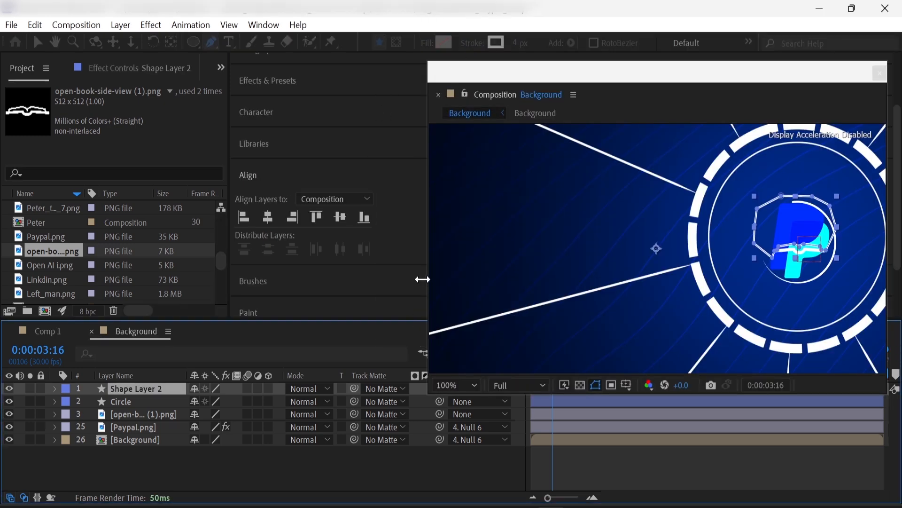
left_click(426, 42)
left_click(411, 236)
left_click(445, 318)
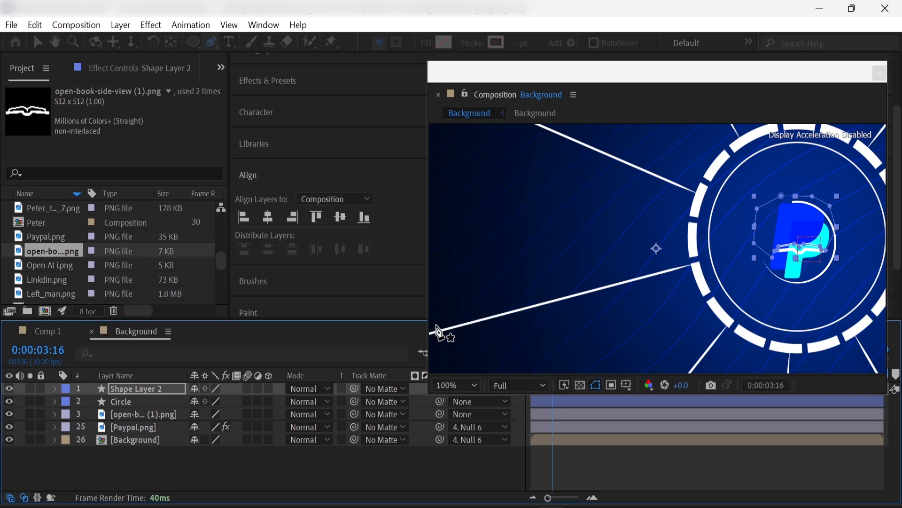
- Move Shape Layer 2 below the book image layer and rename it Mask
left_click_drag(121, 408, 137, 418)
right_click(127, 412)
left_click(149, 461)
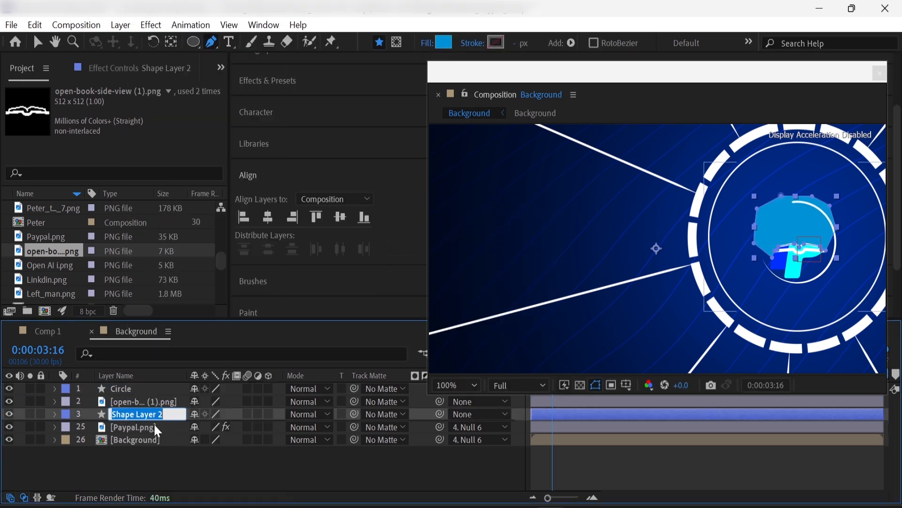
type("MAsk")
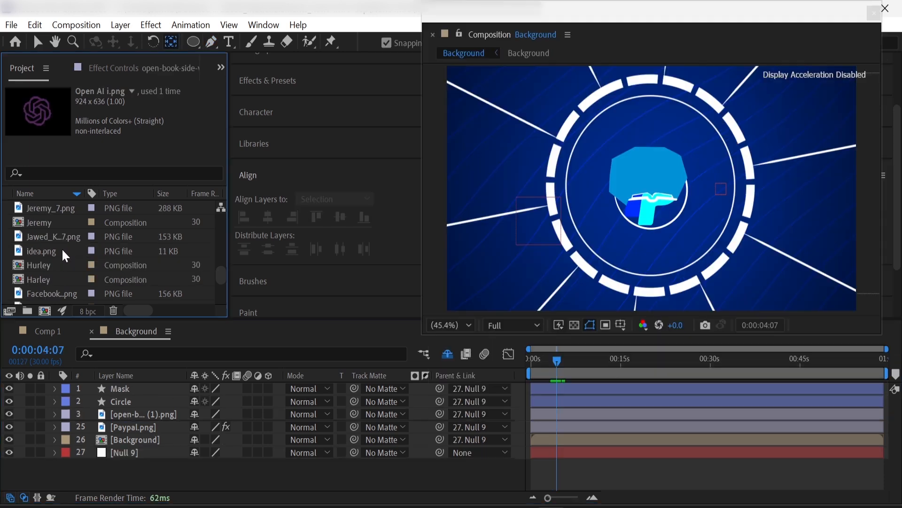
- Place idea.png directly below the book layer with the Mask layer beneath it, and scale idea.png to 40%
left_click_drag(62, 248, 142, 419)
left_click_drag(131, 389, 139, 432)
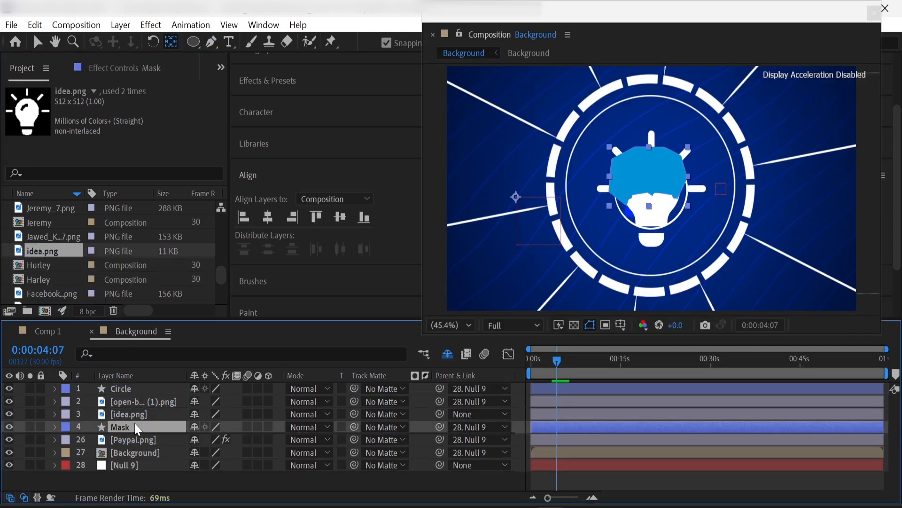
left_click(156, 413)
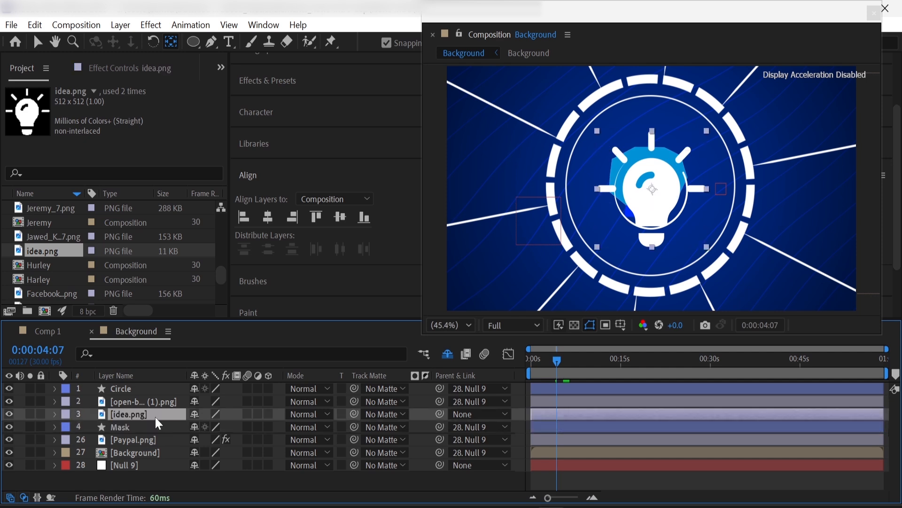
key("s")
left_click_drag(210, 427, 178, 436)
- Set the Mask layer as the track matte of idea.png
left_click(362, 413)
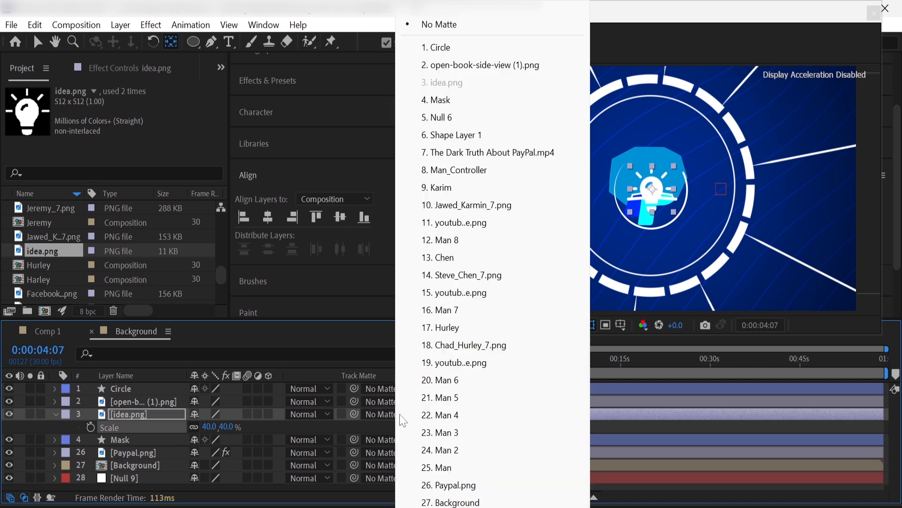
left_click(437, 97)
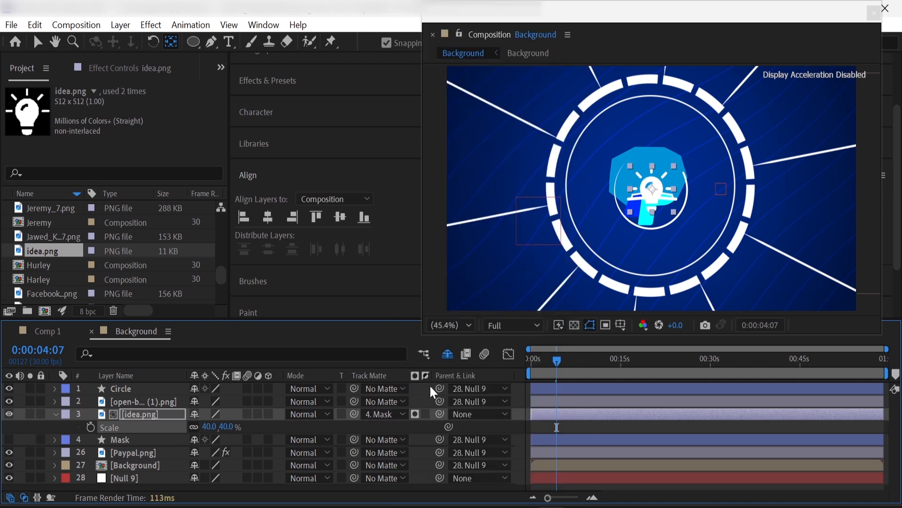
left_click(55, 414)
left_click(71, 478)
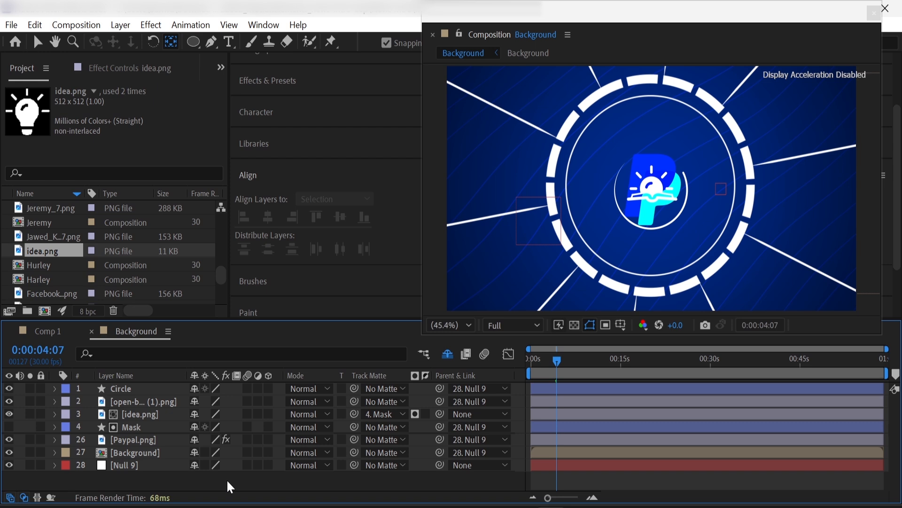
- Add a Position keyframe of 960, 667 to idea.png at 0:00:03:07, placing the bulb behind the book
key("Page_Up")
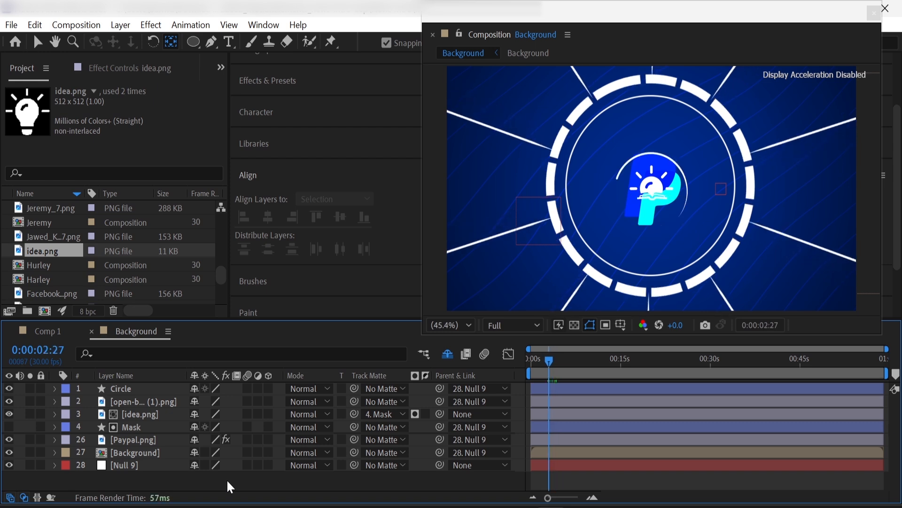
key("Page_Down")
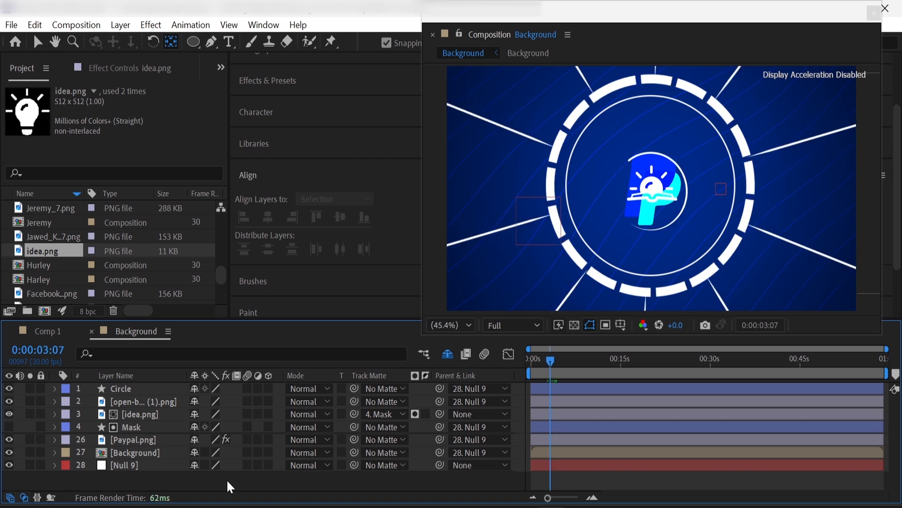
left_click(161, 418)
key("p")
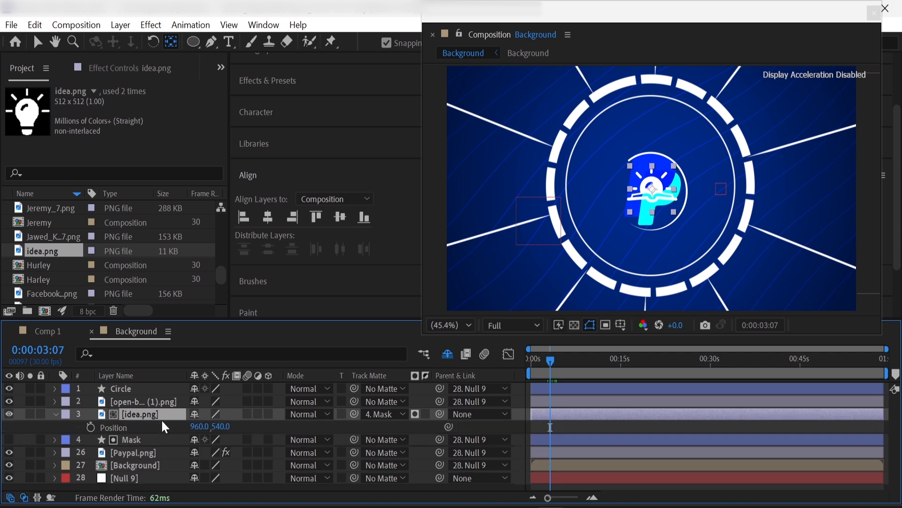
left_click_drag(224, 430, 298, 430)
left_click(91, 427)
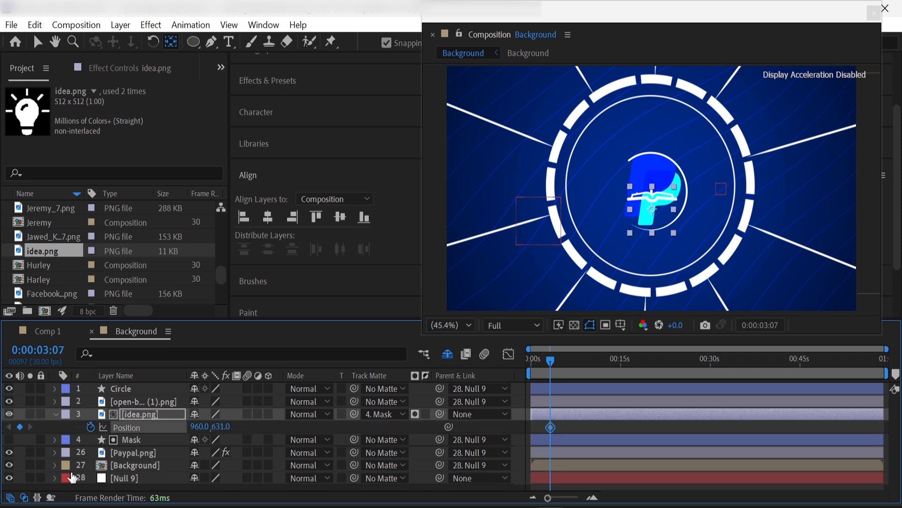
left_click_drag(220, 429, 242, 429)
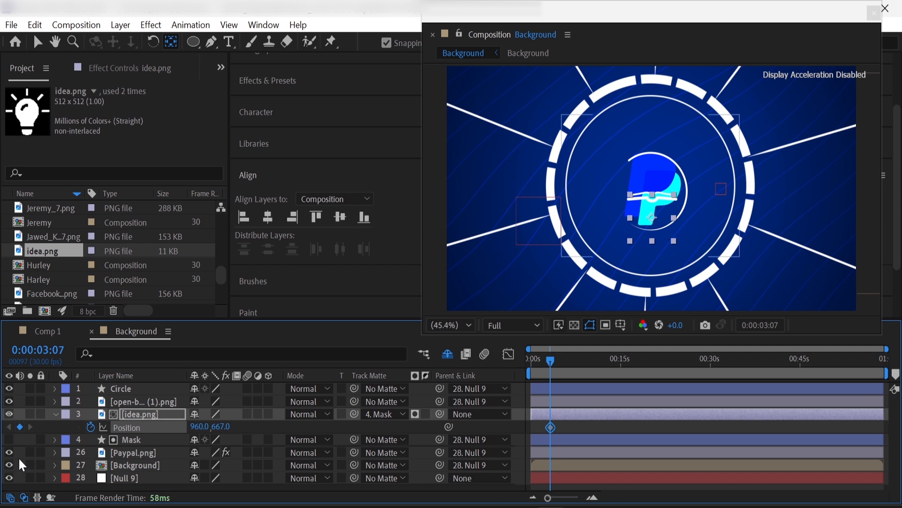
- Scale idea.png to 30% and keyframe its Position to 960, 461 at 0:00:04:07 so the bulb rises above the book
key("F2")
key("space")
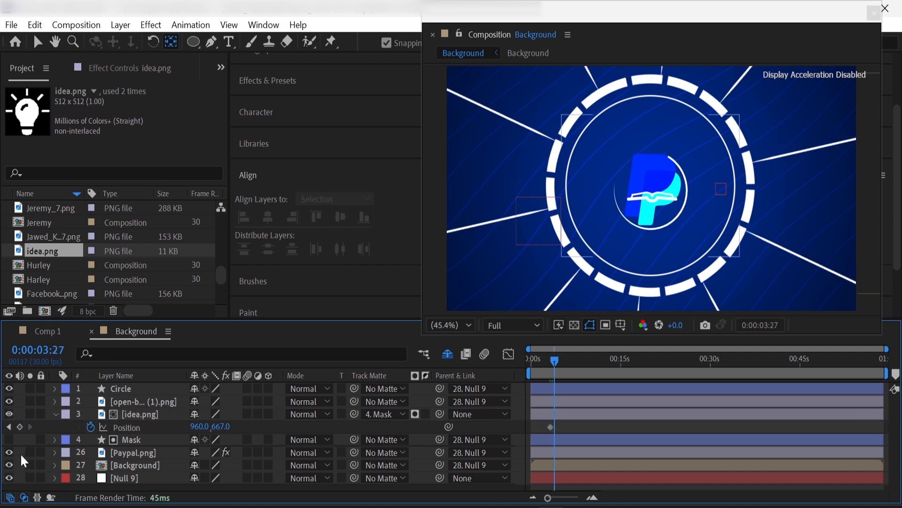
key("space")
left_click_drag(221, 427, 43, 444)
left_click(155, 414)
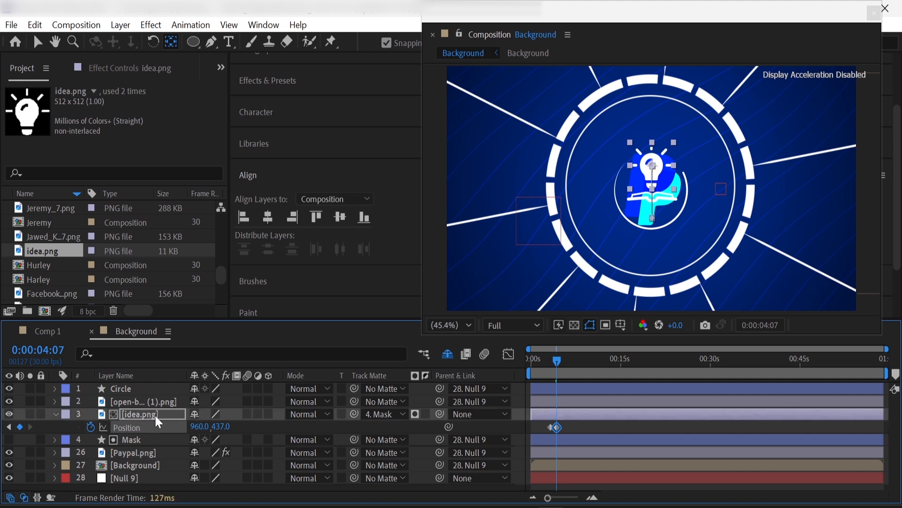
key("s")
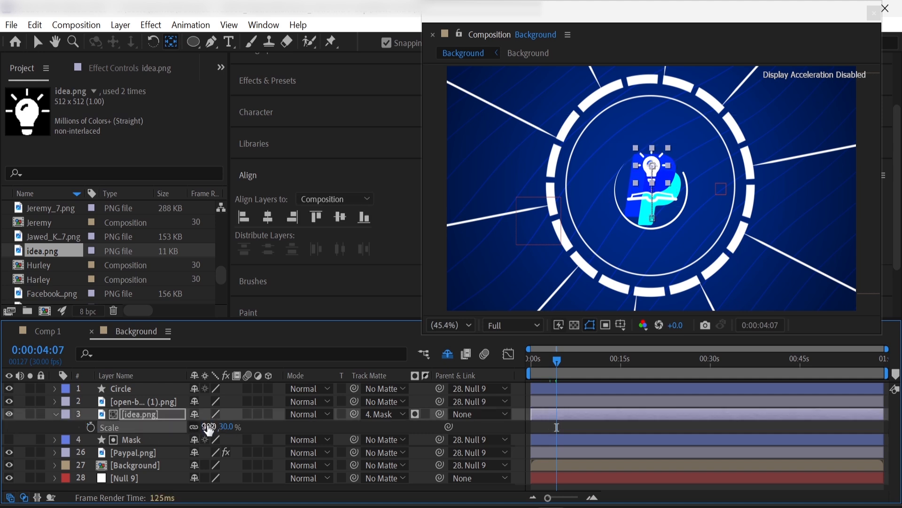
key("p")
left_click_drag(219, 427, 230, 426)
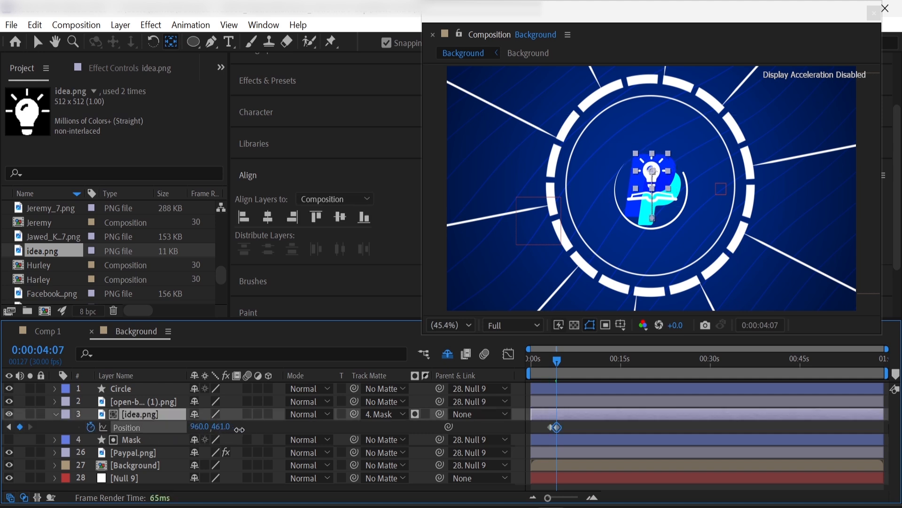
- Hold idea.png's Position with a keyframe at 0:00:04:27 and keyframe it down to 960, 696 at 0:00:05:07
key("space")
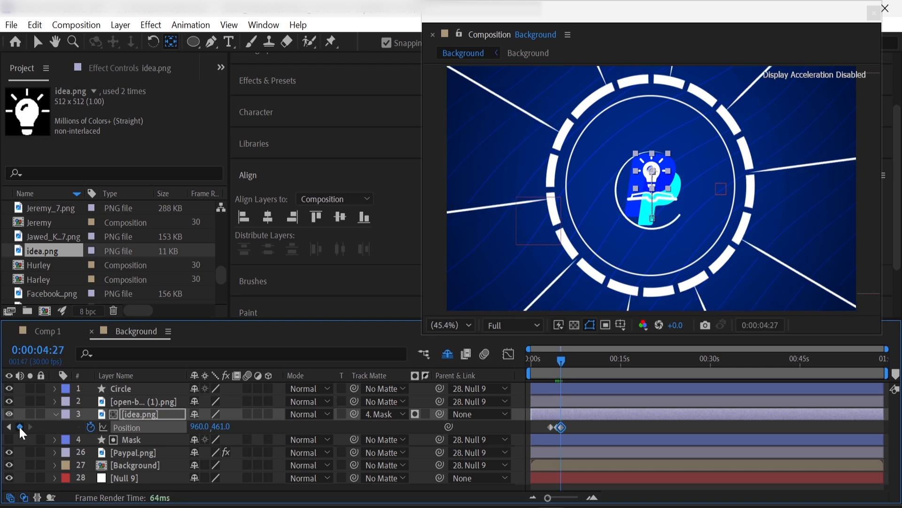
key("space")
left_click_drag(221, 426, 281, 429)
key("j")
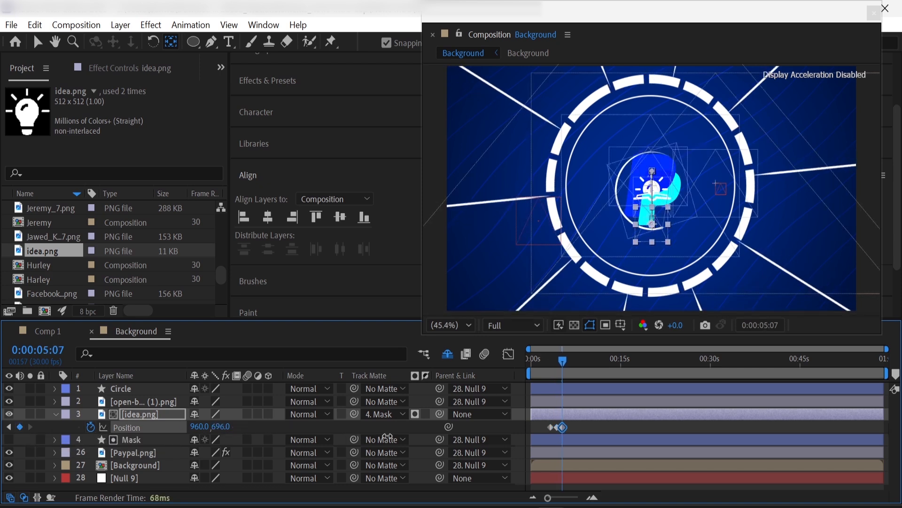
left_click(55, 413)
key("ctrl+shift+a")
- Apply Easy Ease to all keyframes of the Circle, book and idea.png layers, and return the playhead near the start
left_click_drag(149, 425, 158, 389)
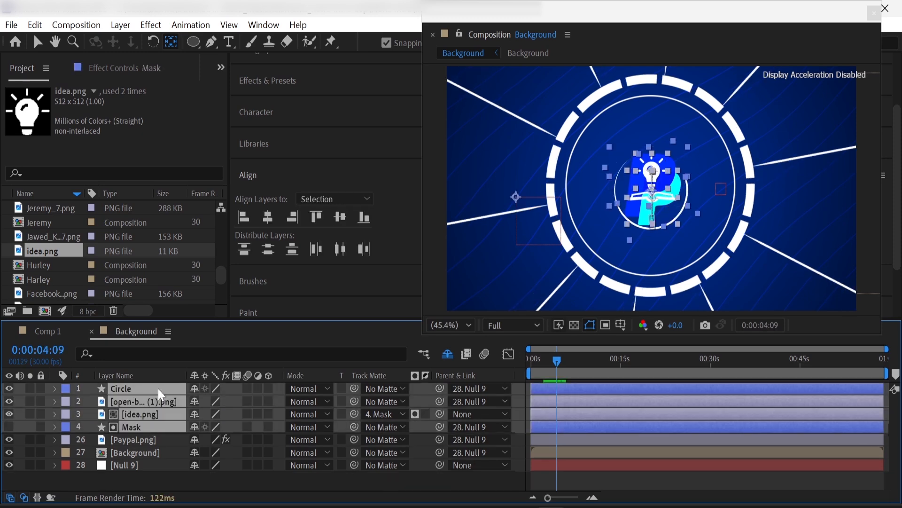
key("u")
left_click_drag(594, 456, 541, 398)
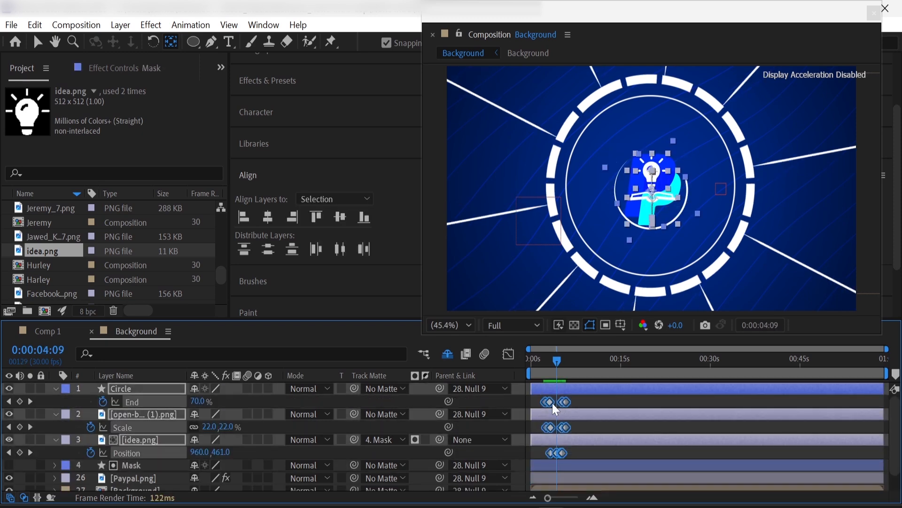
right_click(552, 402)
mouse_move(611, 393)
left_click(450, 287)
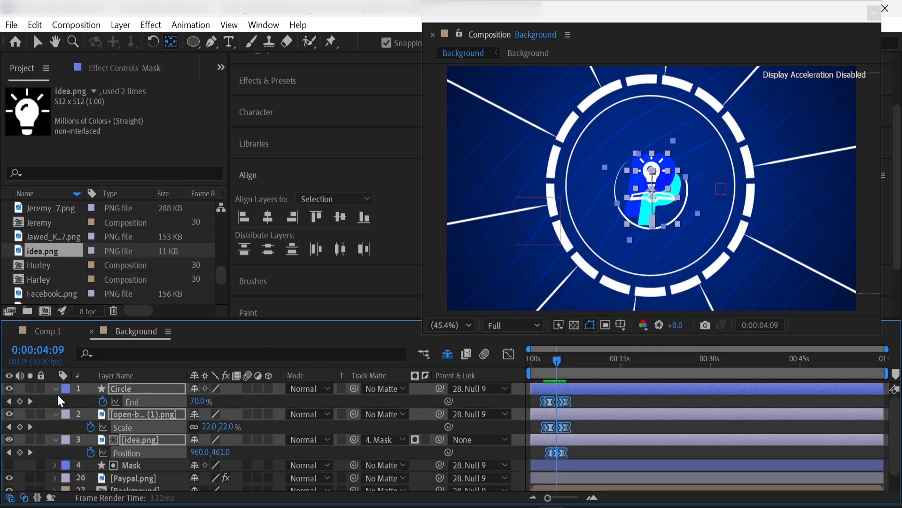
key("u")
left_click(540, 363)
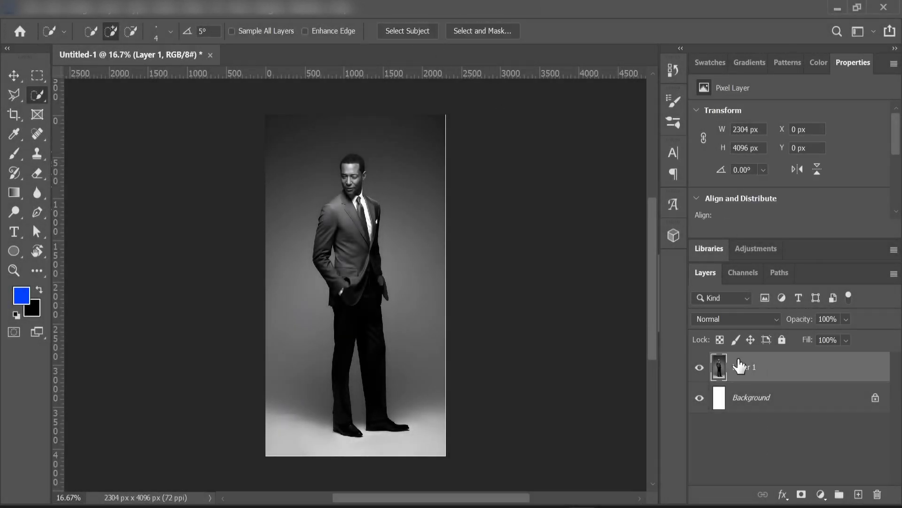
- In Photoshop, select the man on Layer 1 with Select Subject and subtract the shirt collar and the wrist detail from the selection
left_click(410, 33)
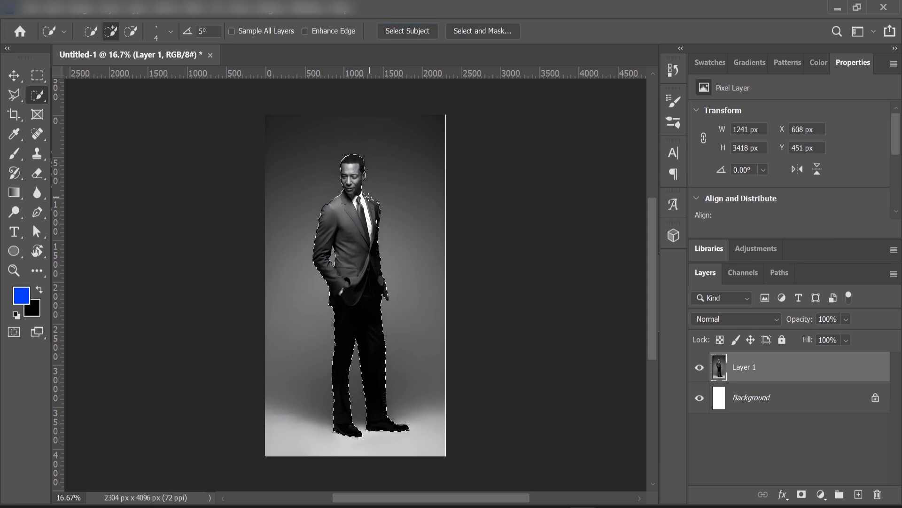
scroll(371, 272, "up", 4)
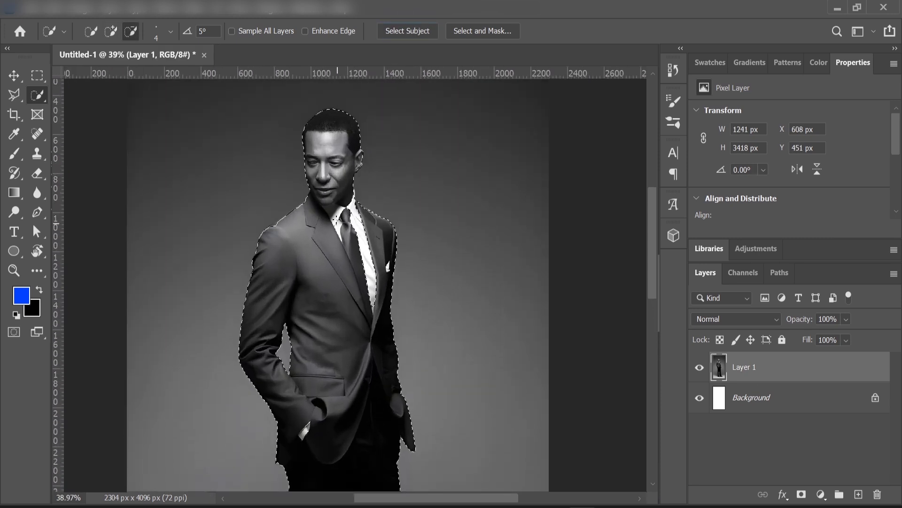
left_click(327, 206)
scroll(302, 437, "down", 1)
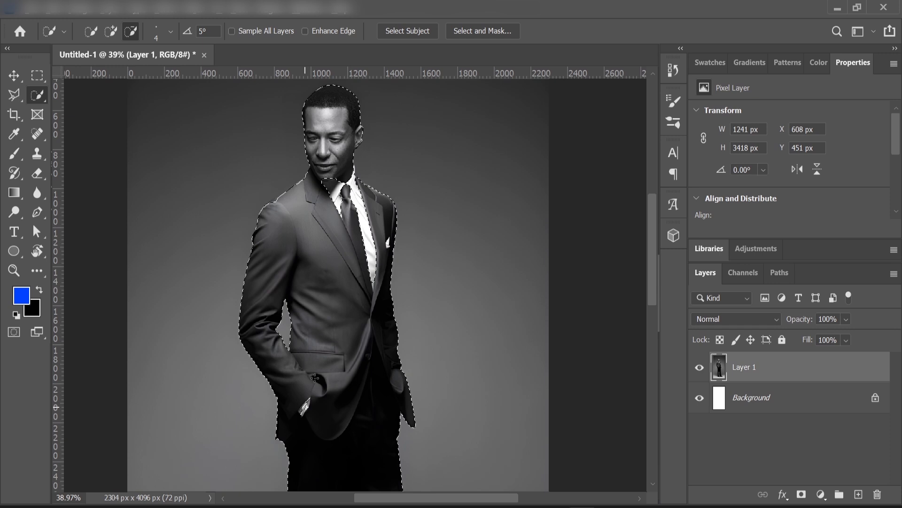
key("alt")
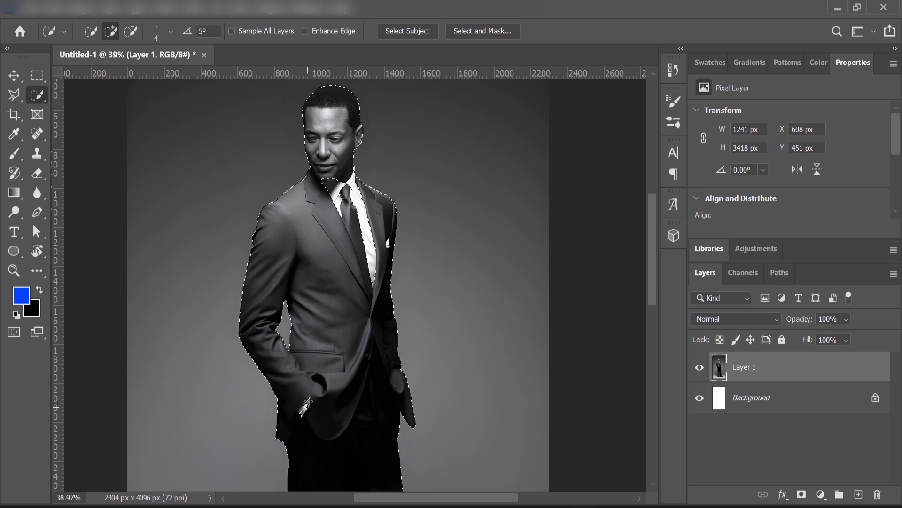
left_click(301, 410, "alt")
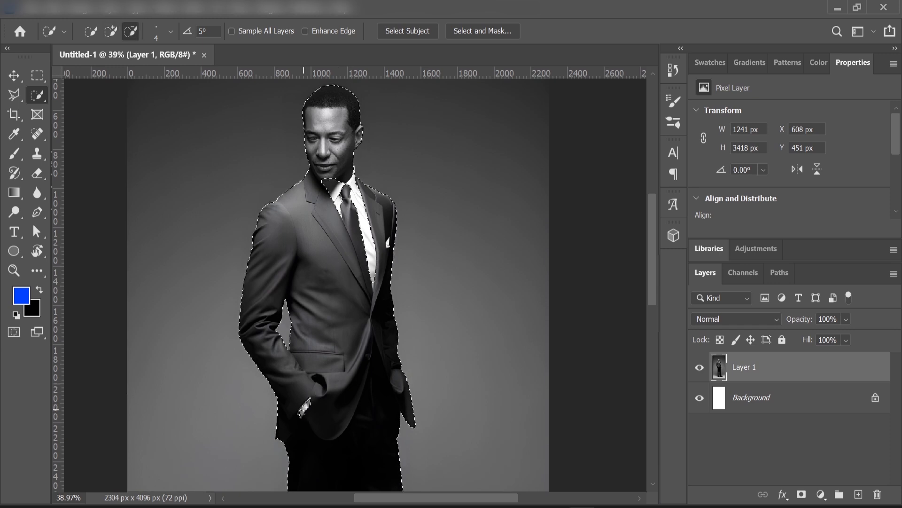
- Fill the man's selection on Layer 1 with white
right_click(349, 276)
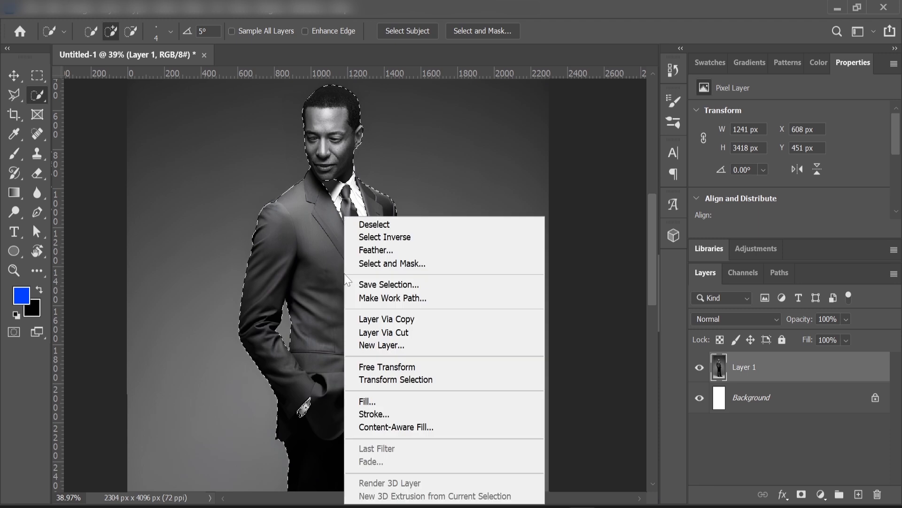
left_click(373, 400)
left_click(432, 109)
left_click(432, 253)
left_click(540, 110)
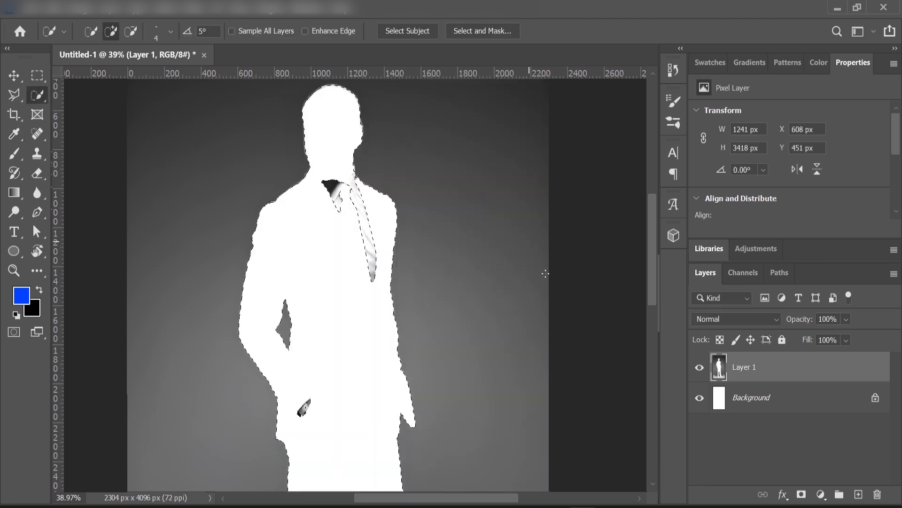
- Replace the current selection with a Quick Selection of the man's tie, the dark collar area and the wrist detail on Layer 1
right_click(464, 302)
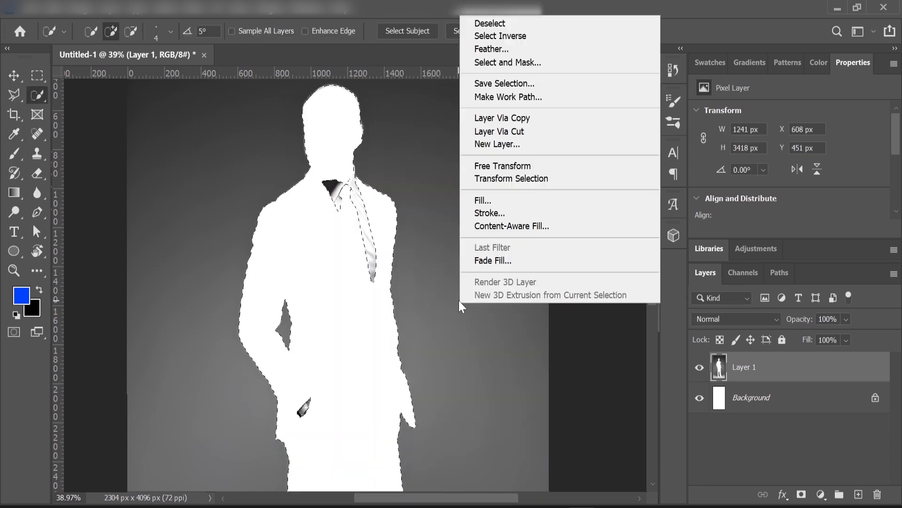
left_click(501, 23)
mouse_move(371, 259)
left_mouse_down()
mouse_move(352, 180)
mouse_move(402, 227)
mouse_move(336, 196)
left_mouse_up()
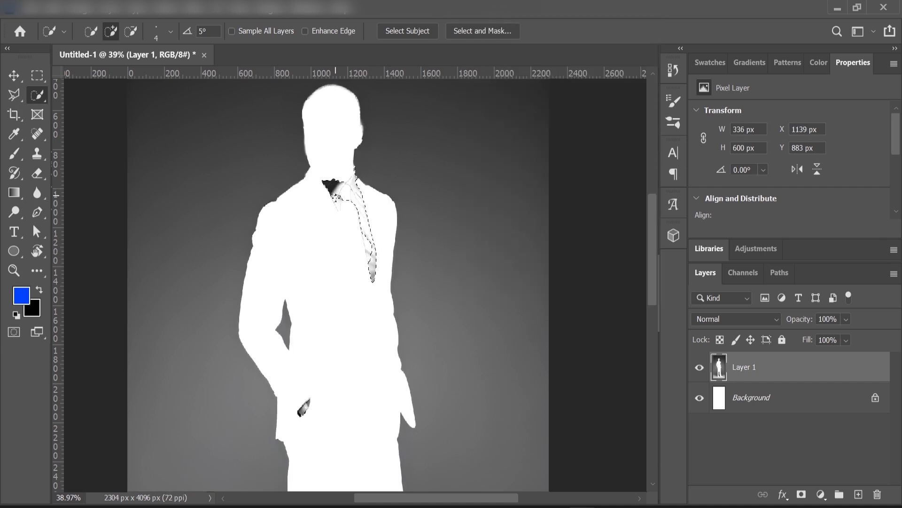
key("alt")
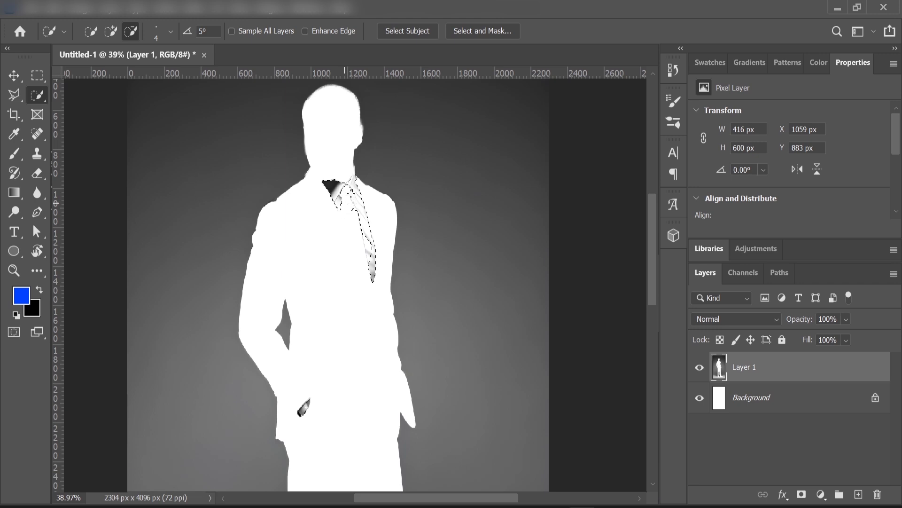
left_click_drag(350, 193, 337, 207)
key("alt")
left_click_drag(356, 207, 353, 196)
left_click(306, 405)
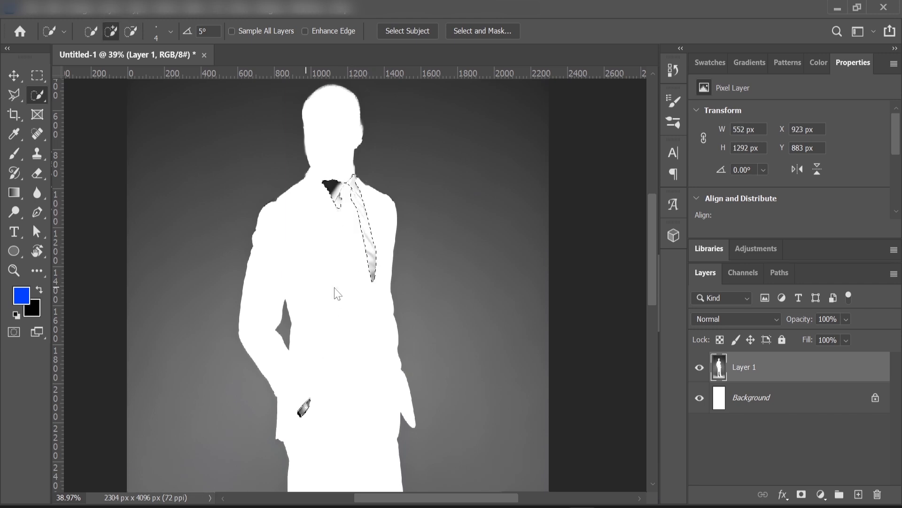
- Fill the selected tie, collar and wrist areas with black and clear the selection
right_click(334, 216)
left_click(346, 401)
left_click(456, 109)
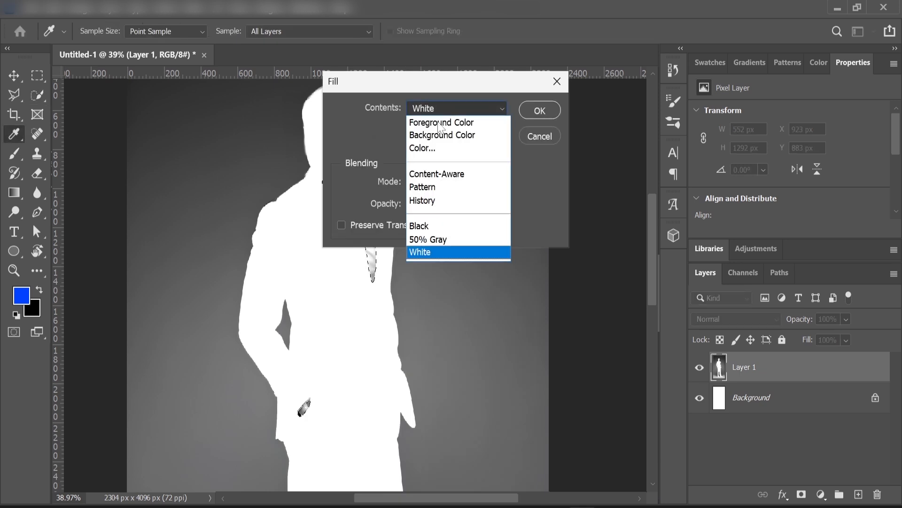
left_click(442, 224)
left_click(530, 111)
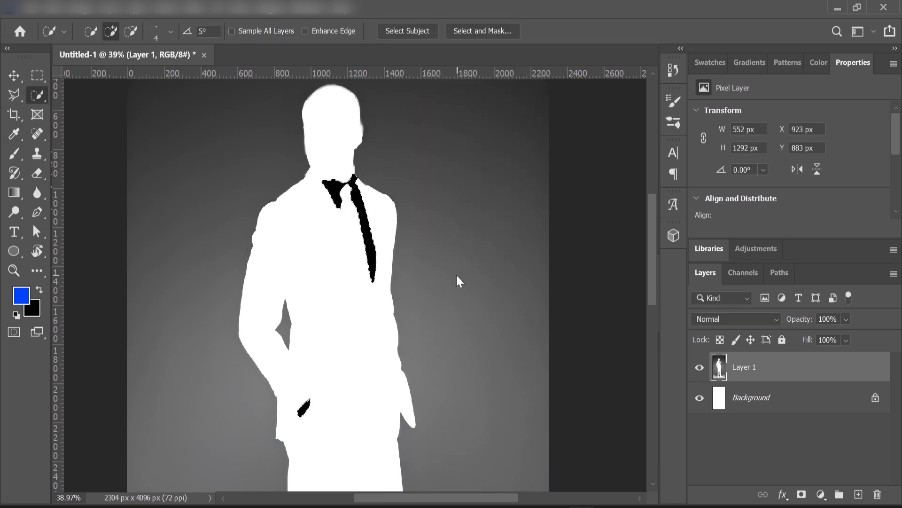
key("ctrl+d")
- Isolate the white man with Select Subject, apply the selection as a layer mask on Layer 1, and hide the Background layer
left_click(407, 31)
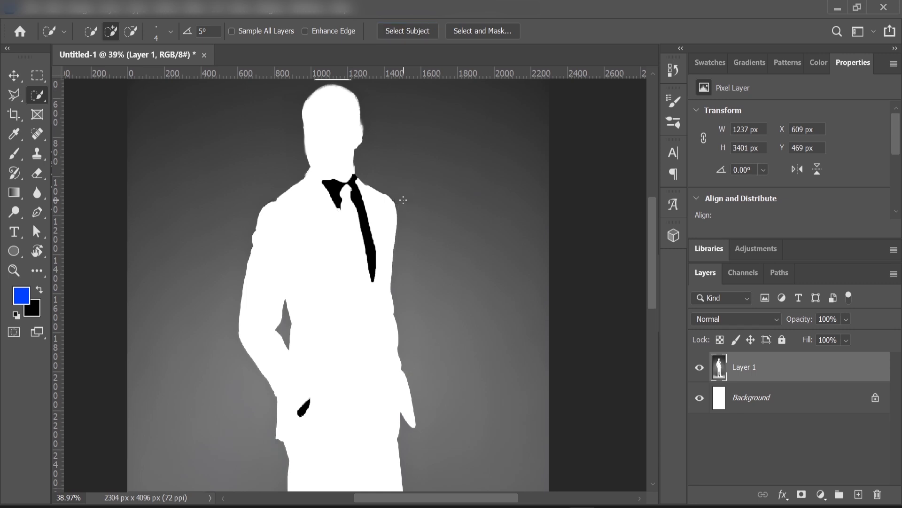
scroll(468, 299, "down", 2)
scroll(467, 299, "down", 1)
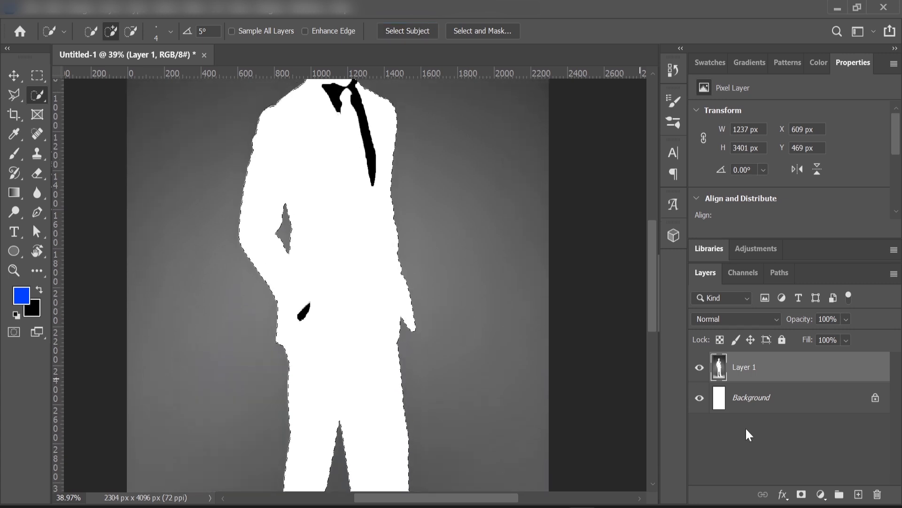
left_click(801, 494)
left_click(700, 398)
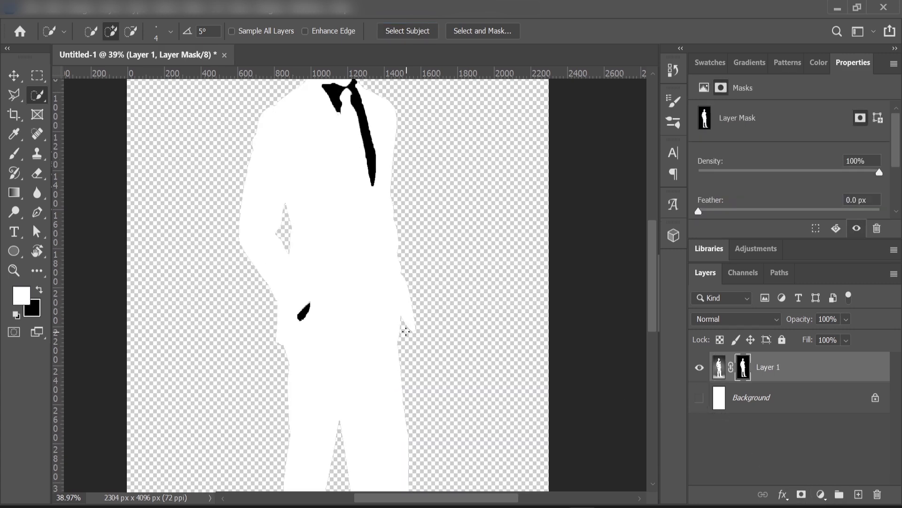
scroll(406, 332, "up", 4)
scroll(406, 332, "down", 5)
scroll(404, 333, "down", 5)
- In Untitled-3, turn the man into a masked white silhouette with black details using Select Subject, and hide the Background layer
left_click(29, 8)
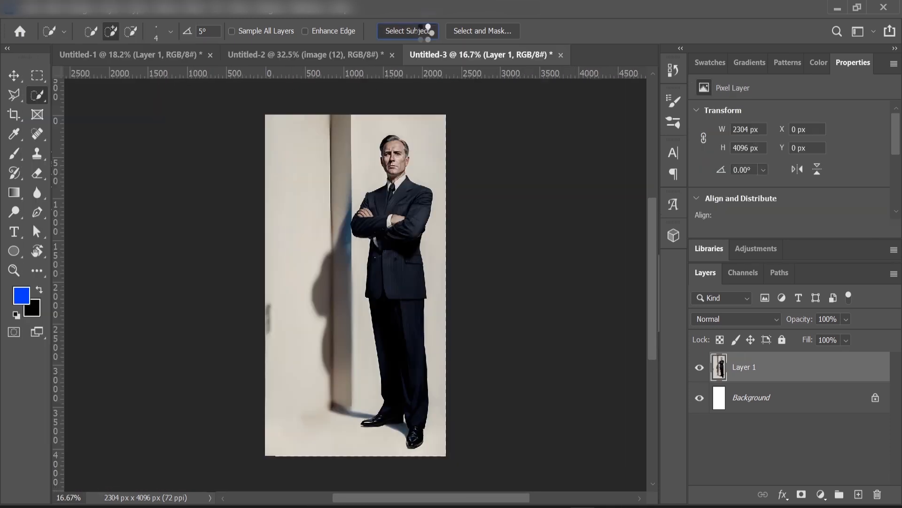
right_click(413, 257)
key("Escape")
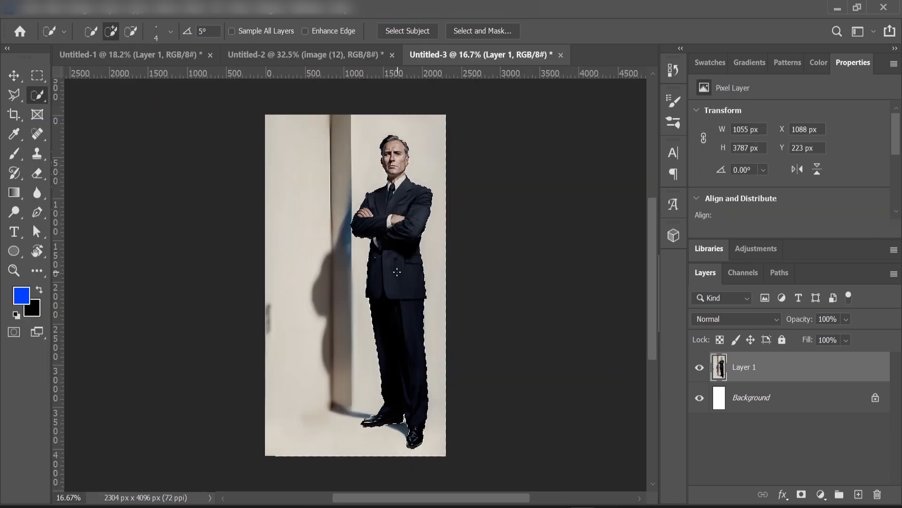
key("ctrl+plus")
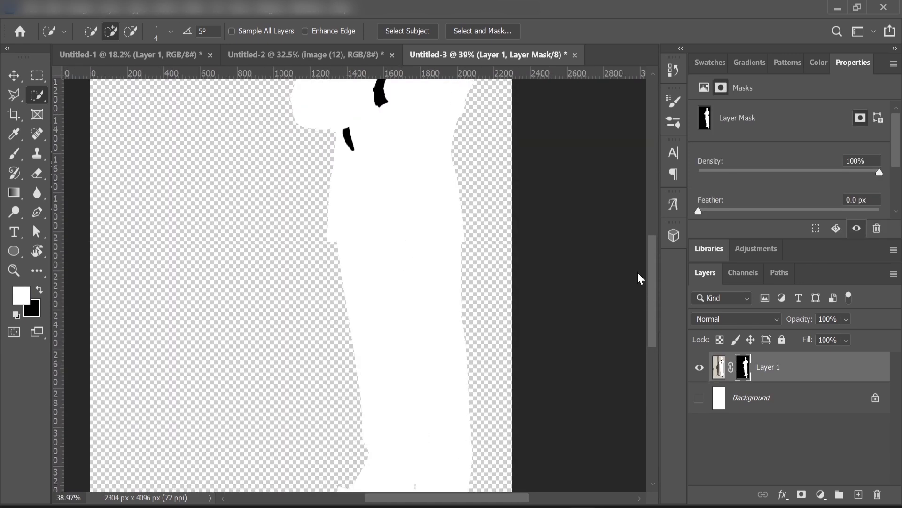
key("ctrl+0")
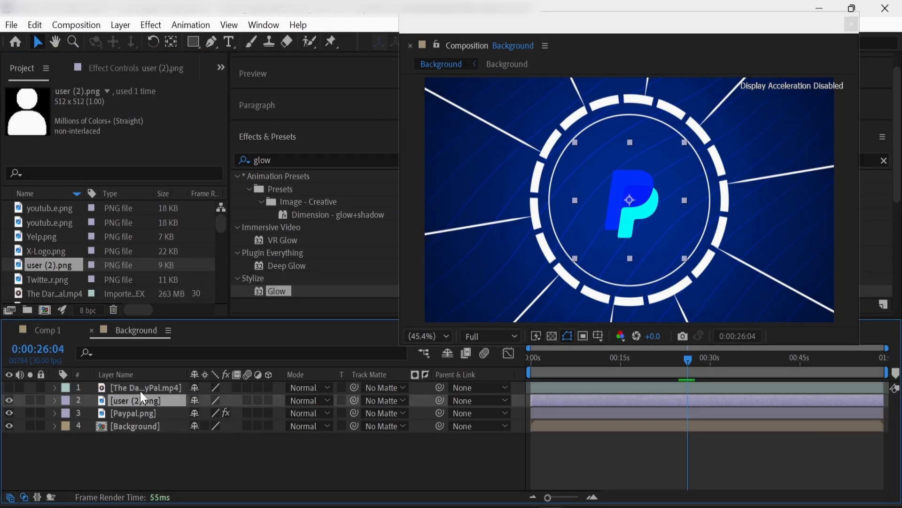
- In After Effects, rename the user (2).png layer as Man and auto-trace it onto a new layer
left_click(133, 400)
left_click(121, 24)
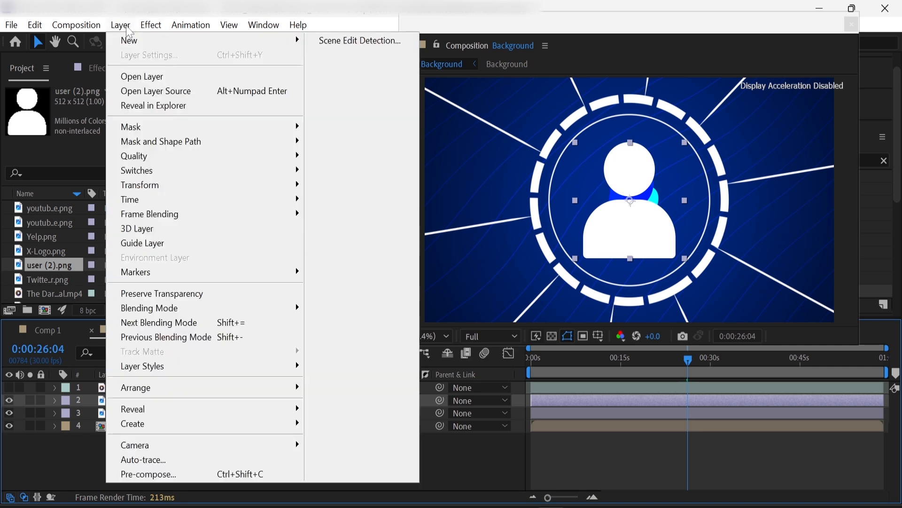
left_click(141, 457)
left_click(487, 398)
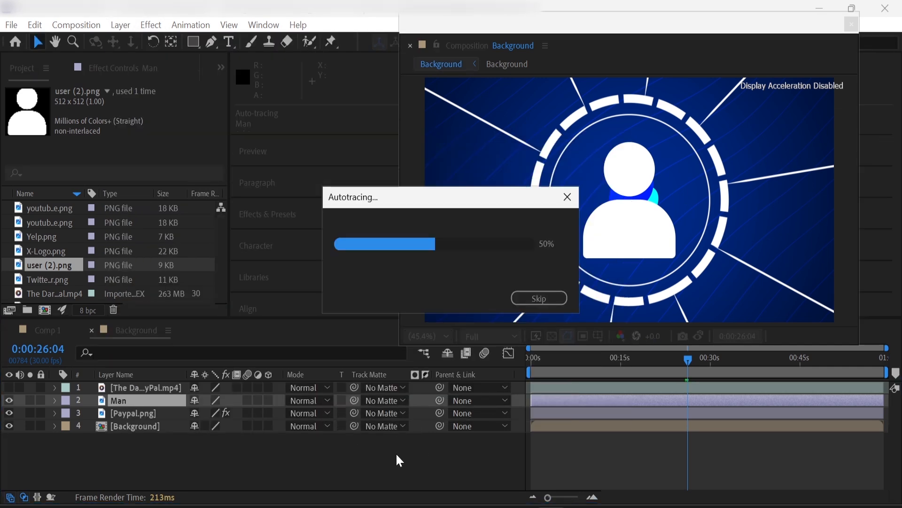
- Rename the auto-traced layer as Man and place it directly beneath the PayPal video layer
right_click(125, 391)
left_click(153, 457)
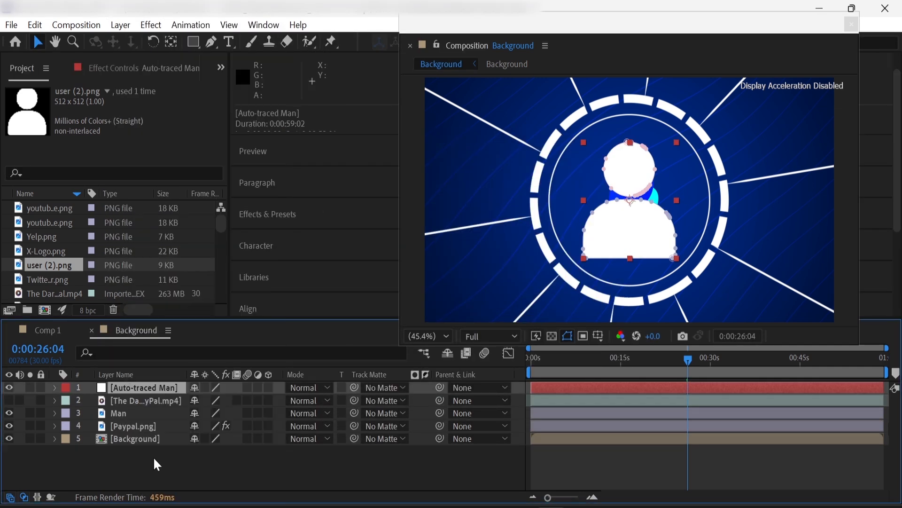
type("Man")
key("Return")
left_click_drag(141, 388, 142, 418)
- Delete the original Man image layer and set the traced Man layer's Scale to 30%
left_click(141, 417)
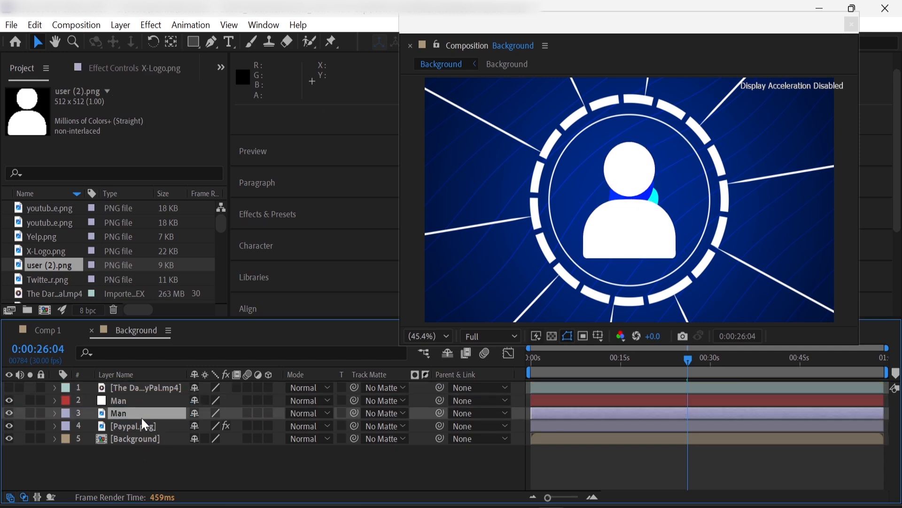
key("Delete")
left_click(136, 401)
key("s")
left_click(213, 413)
key("Return")
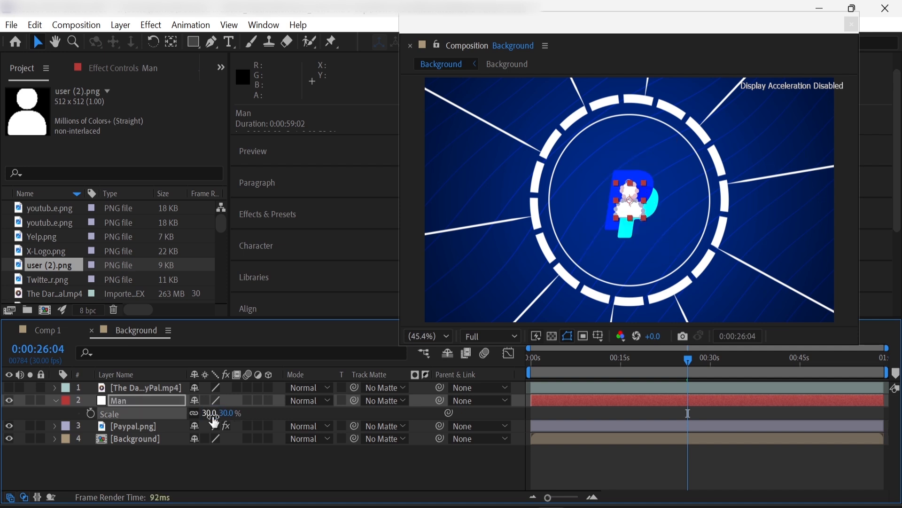
left_click(185, 470)
- Duplicate the small Man layer beside the logo to create copies Man 2 through Man 8
left_click(132, 402)
key("ctrl+c")
key("ctrl+v")
key("ctrl+v")
key("ctrl+v")
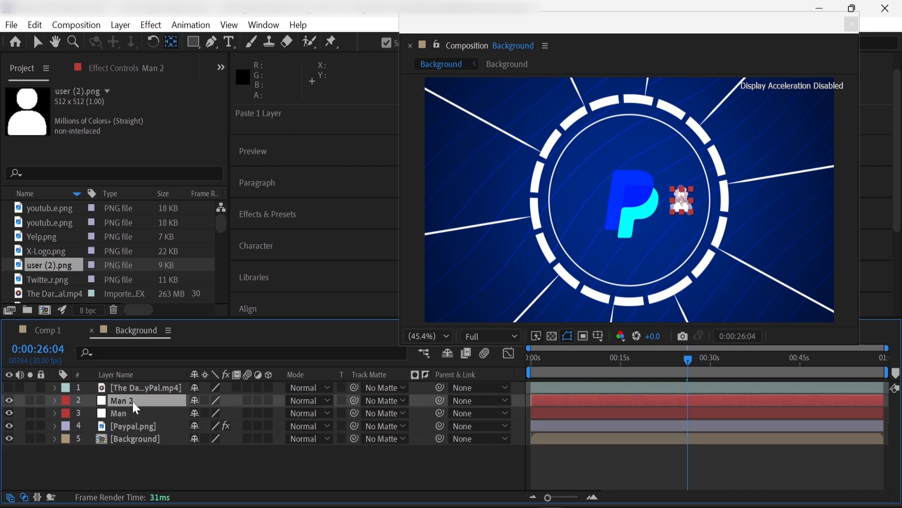
key("ctrl+v")
key("ctrl+v")
key("ctrl+v")
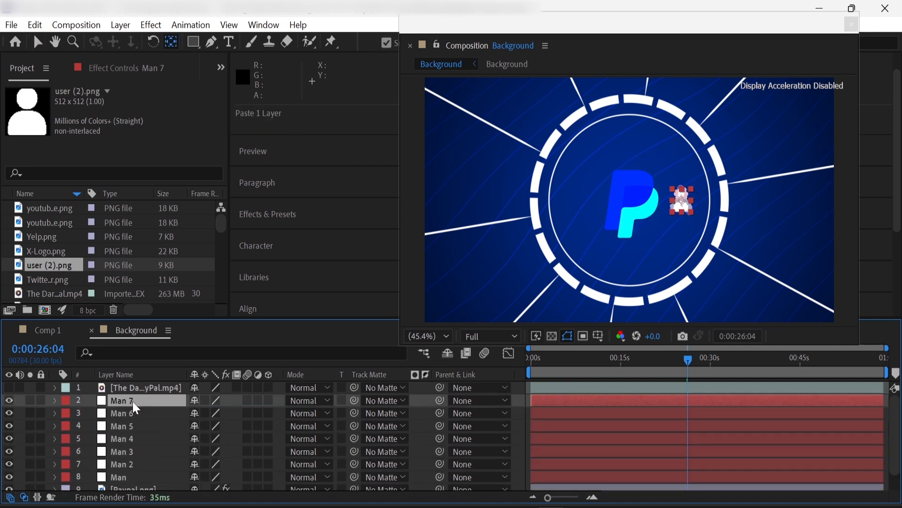
key("ctrl+v")
- Draw an unfilled ellipse about 531 px wide around the PayPal logo on a new shape layer
left_click(20, 434)
left_click_drag(194, 40, 232, 77)
left_click_drag(589, 153, 702, 271)
left_click_drag(641, 26, 647, 74)
left_click(517, 43)
left_click_drag(545, 71, 552, 25)
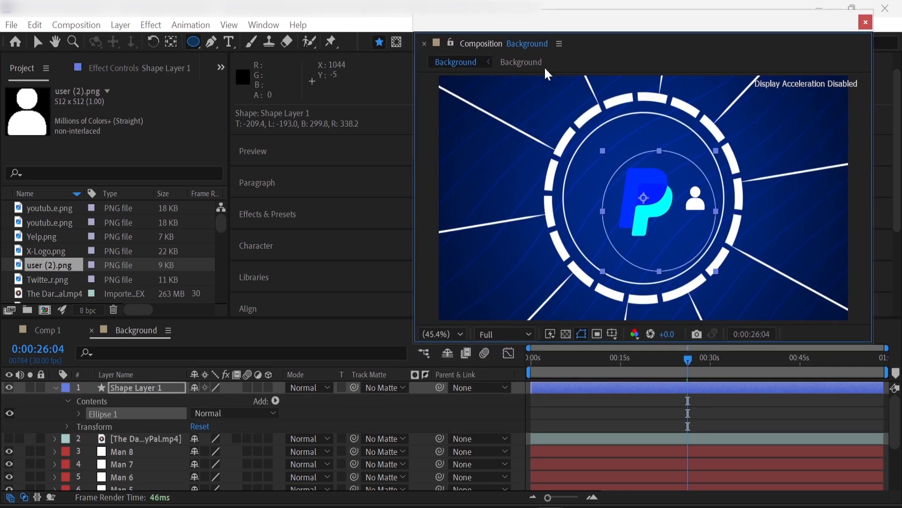
- Centre the anchor point of Shape Layer 1 on its circle and align the layer to the composition's horizontal and vertical centre
left_click(142, 392)
left_click(171, 42)
scroll(300, 288, "down", 3)
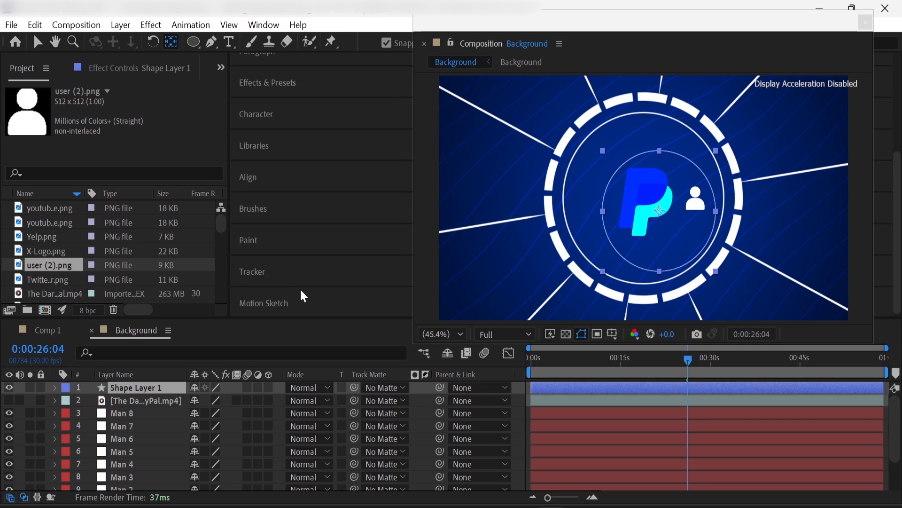
left_click(254, 175)
left_click(268, 216)
left_click(341, 216)
- Enlarge the circle slightly through Shape Layer 1's Scale so it can guide the placement of the man icons
left_click(19, 413)
left_click(162, 388)
key("s")
left_click(213, 399)
type("110")
key("Return")
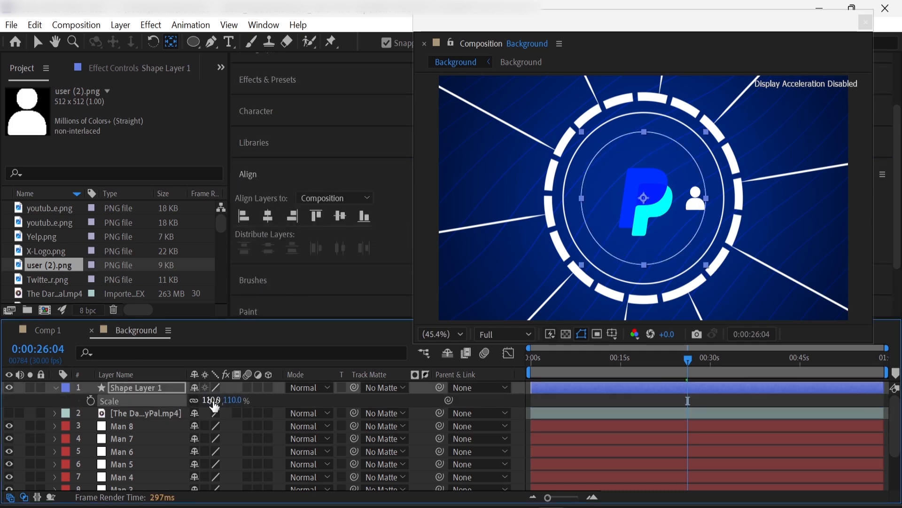
left_click(211, 399)
type("10")
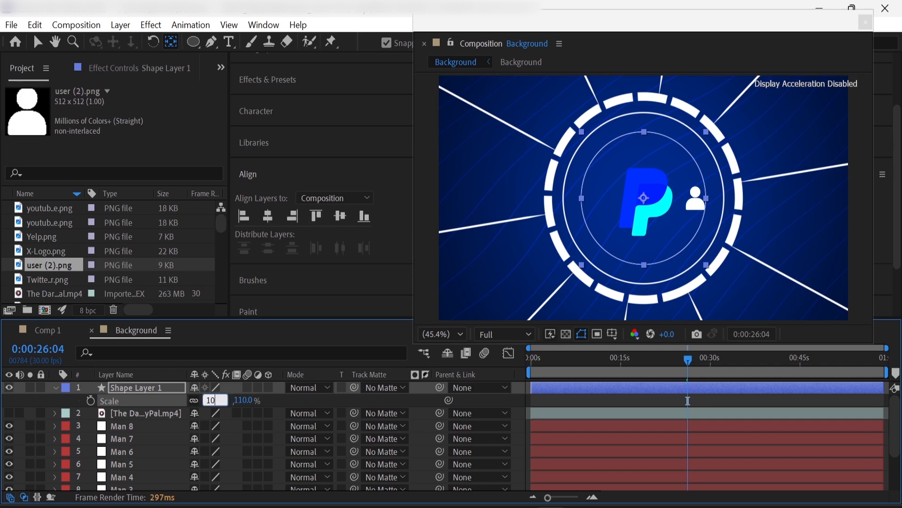
key("Return")
- Show the proportional grid and set the Man layer's Position to 1235.1, 540 on the circle
left_click(695, 197)
left_click(612, 334)
key("p")
key("slash")
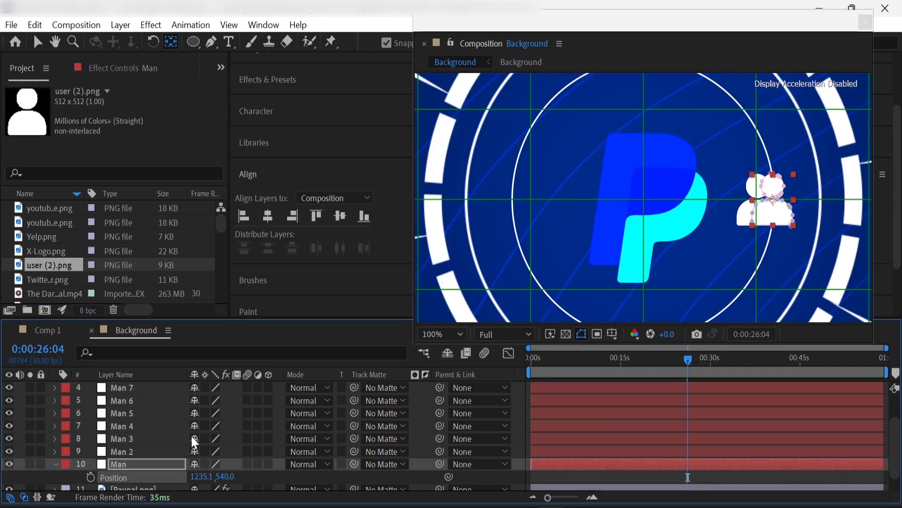
- Centre Man 3 horizontally in the composition and place it at 960, 268 on the circle's upper point
left_click(124, 449)
left_click(134, 426)
left_click(442, 333)
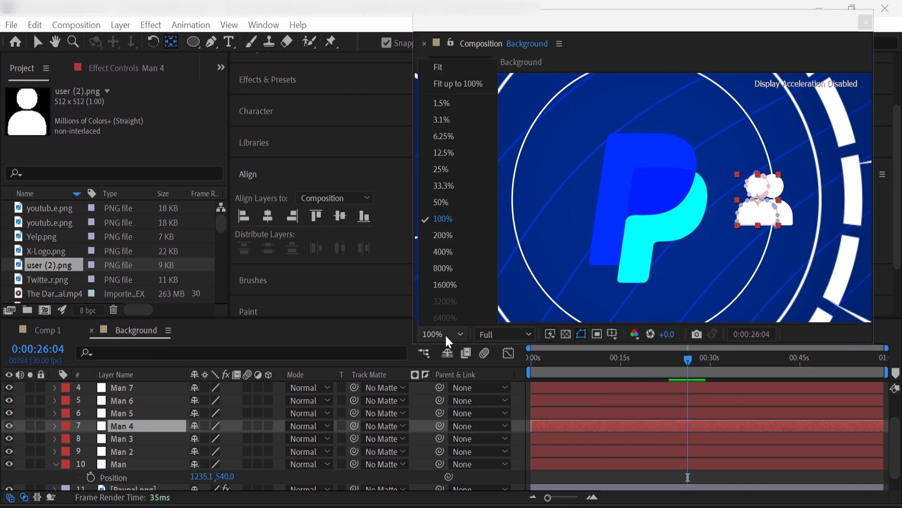
left_click(470, 84)
left_click(118, 438)
left_click(268, 215)
key("p")
left_click_drag(130, 439, 43, 438)
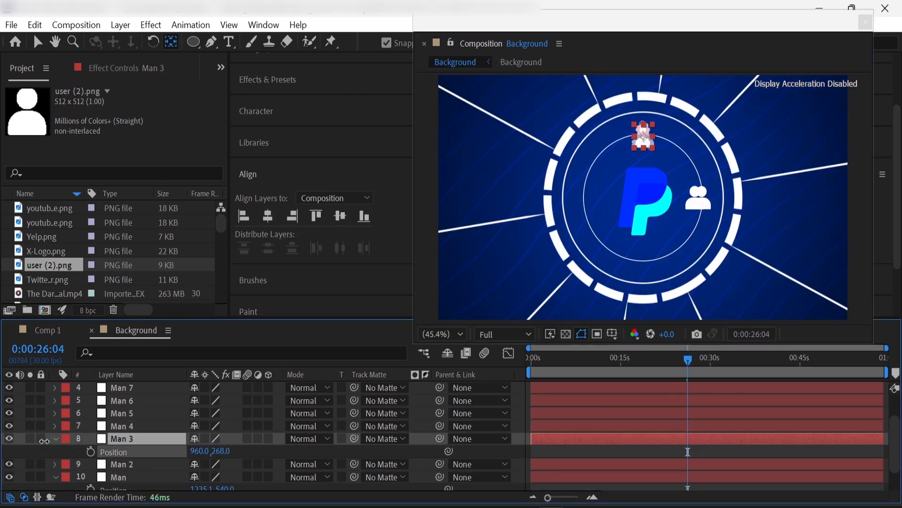
key("F2")
- Place Man 5 at 688, 540 and Man 7, centred horizontally, at 960, 812 on the circle
left_click(136, 416)
left_click(268, 219)
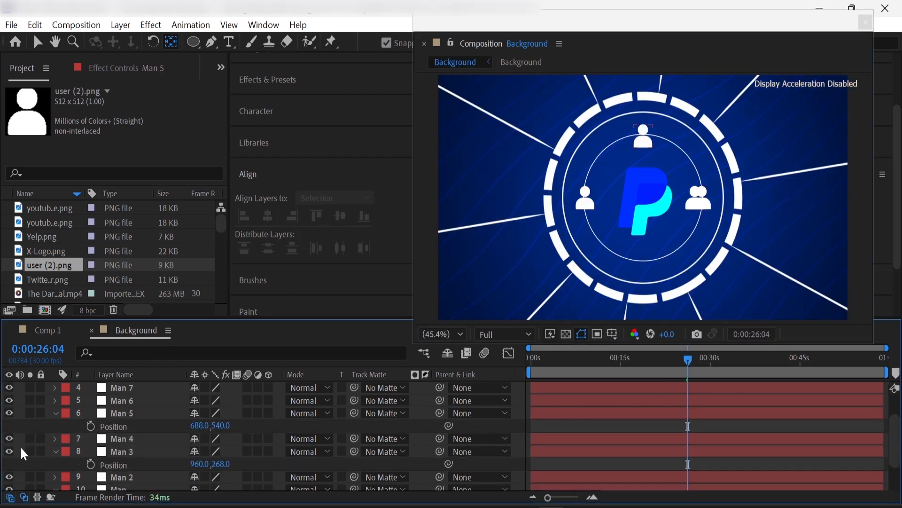
scroll(28, 437, "up", 3)
left_click(268, 216)
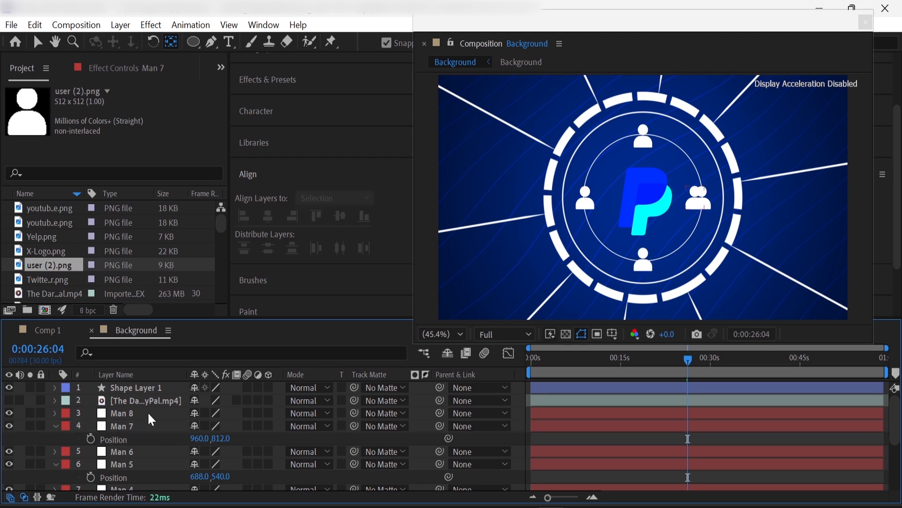
- Place Man 2 at 1144.1, 344 and Man 4 at 767.1, 339 on the upper diagonals of the circle
scroll(136, 451, "down", 3)
left_click(123, 432)
left_click_drag(221, 445, 188, 446)
scroll(113, 451, "up", 2)
left_click(123, 432)
key("F2")
left_click(113, 445)
key("F2")
scroll(124, 465, "up", 2)
- Place Man 6 at 772, 734 and Man 8 at 1143, 728 on the lower diagonals, and hide Shape Layer 1
left_click(124, 433)
key("p")
left_click_drag(220, 445, 207, 446)
left_click(123, 394)
key("p")
left_click_drag(222, 407, 235, 408)
left_click_drag(200, 407, 334, 410)
key("F2")
scroll(147, 436, "up", 1)
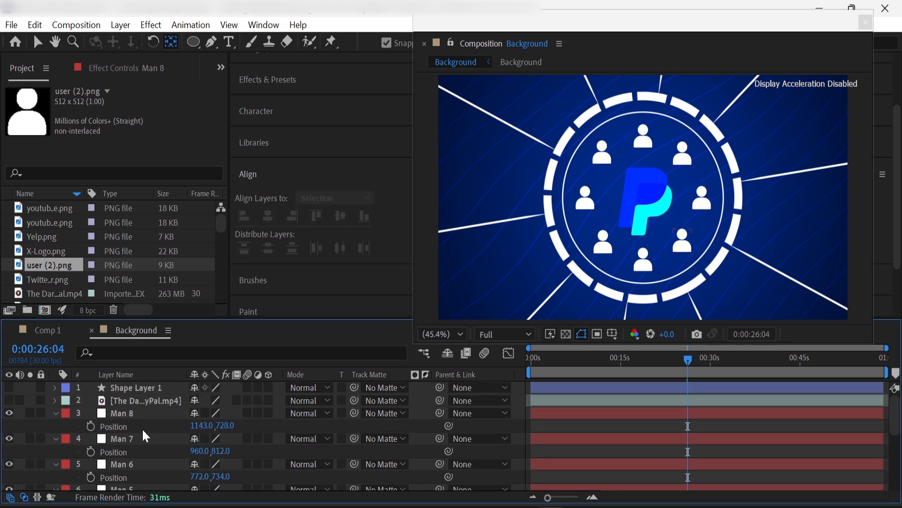
- Create a null object named Man_Controller and place it directly beneath the PayPal video layer
right_click(21, 444)
mouse_move(141, 246)
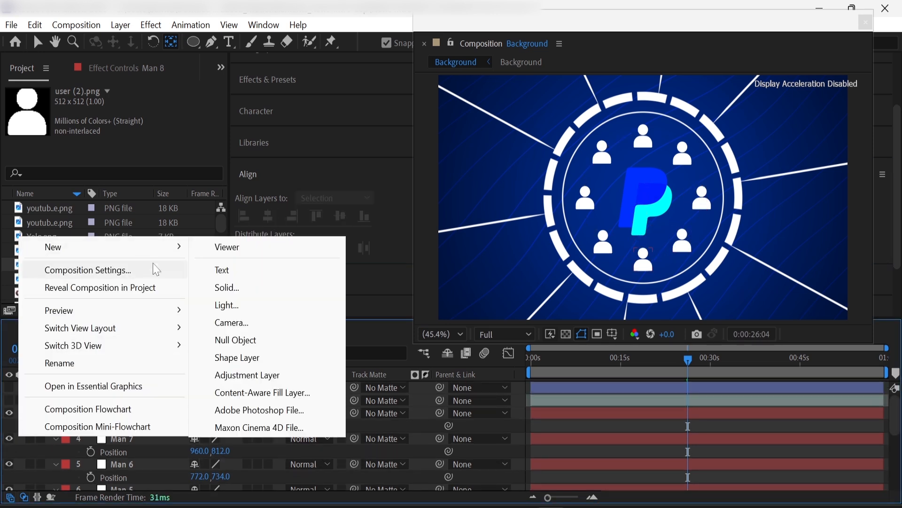
left_click(249, 349)
right_click(150, 394)
left_click(174, 459)
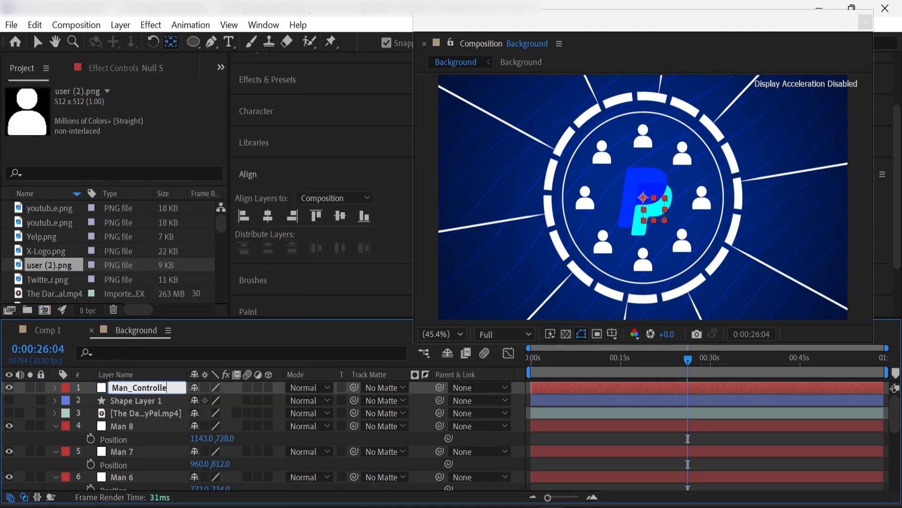
left_click_drag(135, 387, 145, 424)
- Parent all layers from Man 8 through Man to Man_Controller, and select the controller layer
left_click(145, 425)
scroll(145, 425, "down", 6)
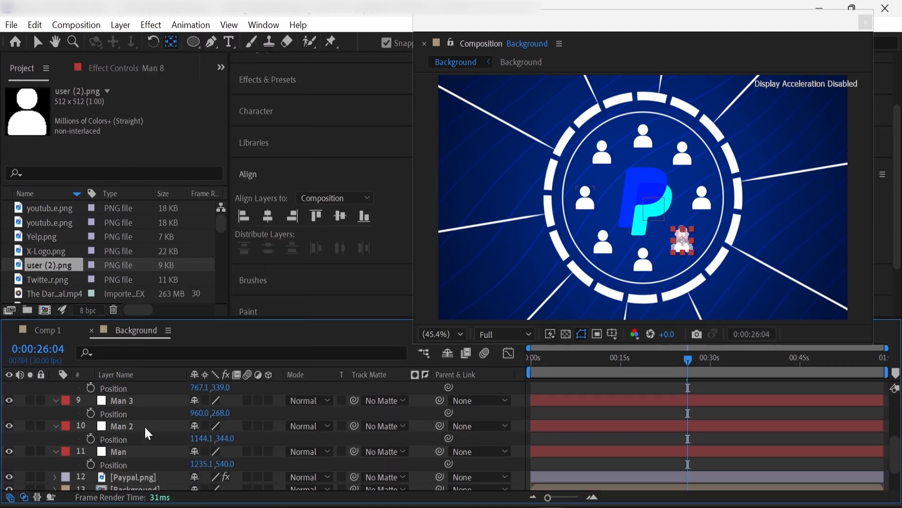
left_click(147, 444, "shift")
left_click(474, 445)
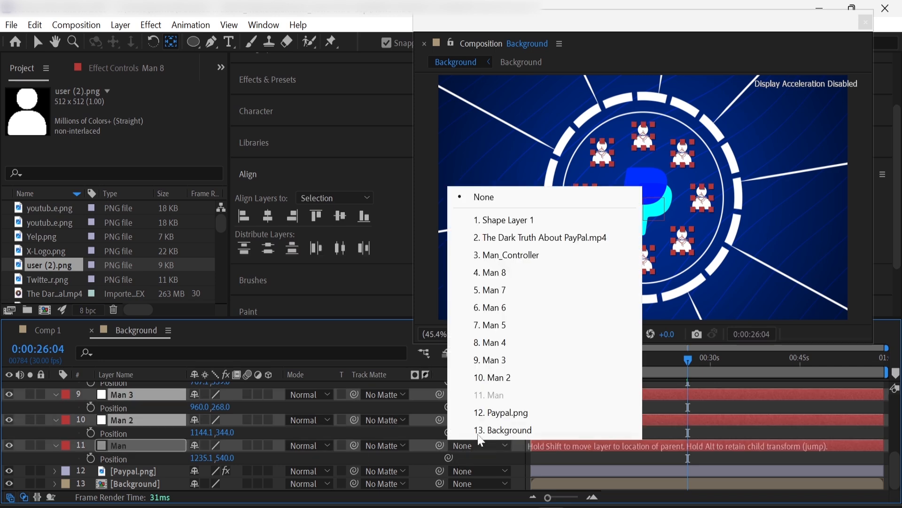
left_click(489, 253)
left_click(166, 413)
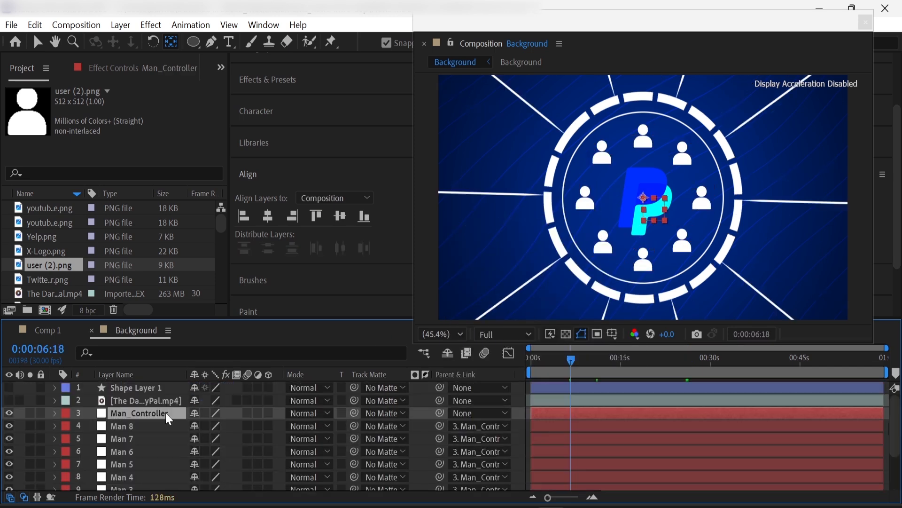
- Keyframe Man_Controller's rotation at 0° at 0:00:06:18 and 270° at 0:00:12:22, then preview the spin
key("alt+shift+r")
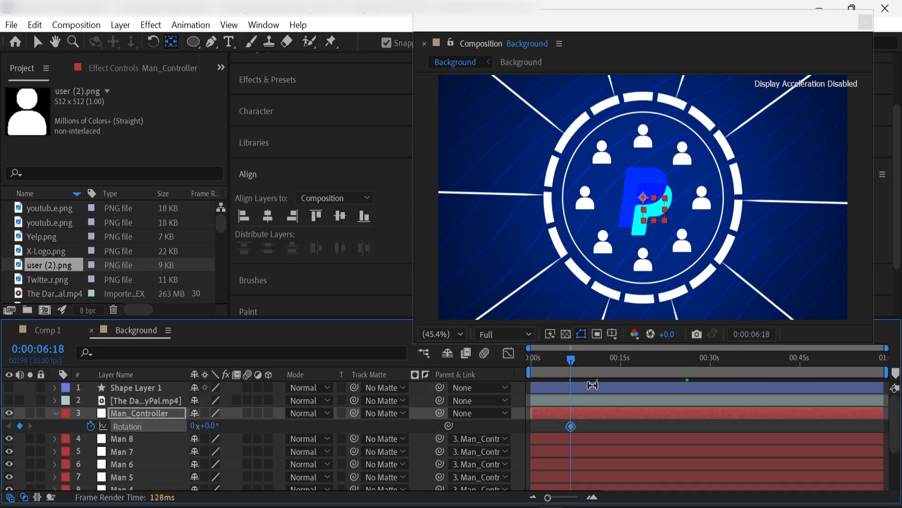
left_click(608, 371)
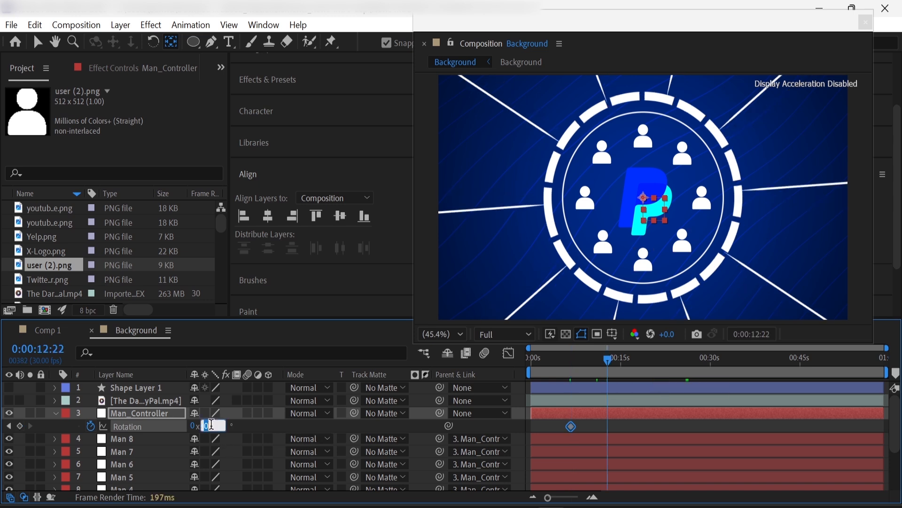
type("270")
key("Return")
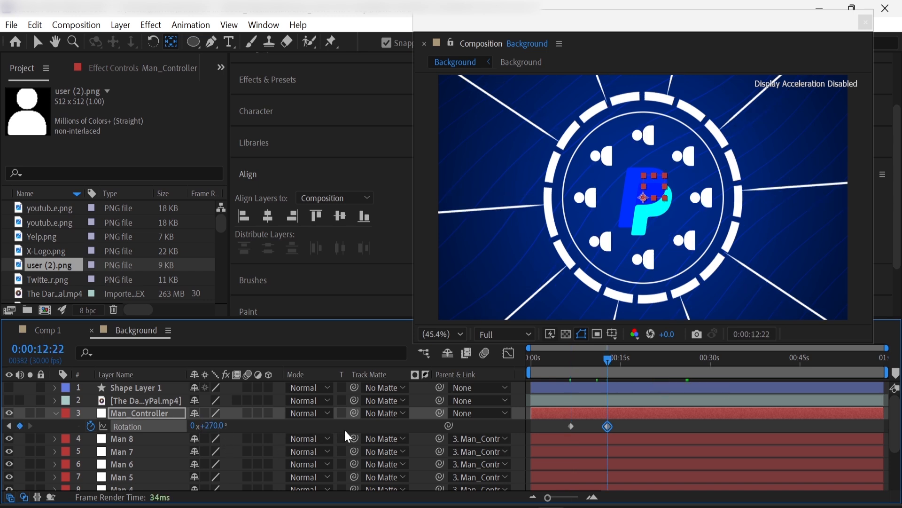
left_click(578, 371)
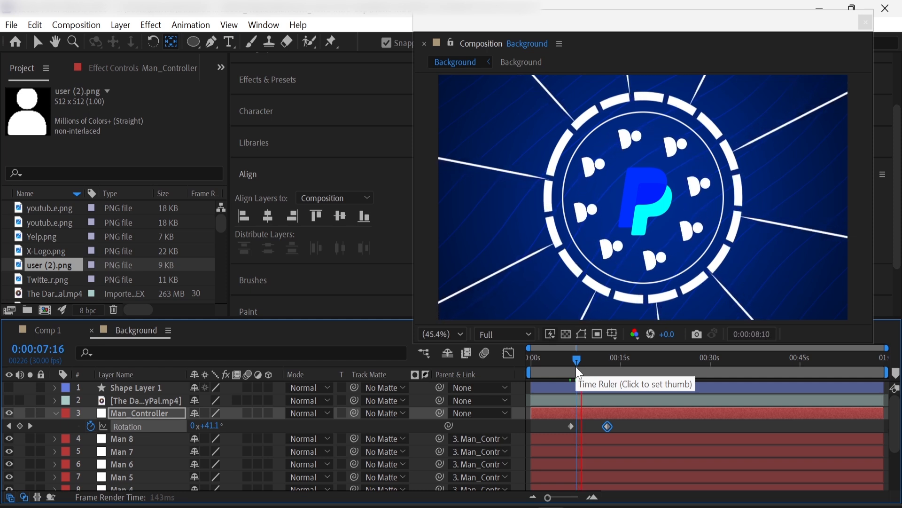
key("space")
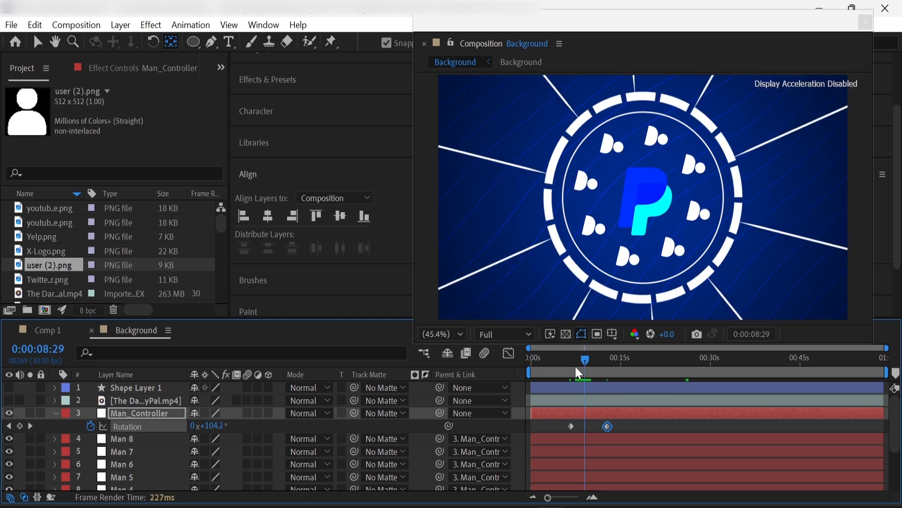
left_click(55, 412)
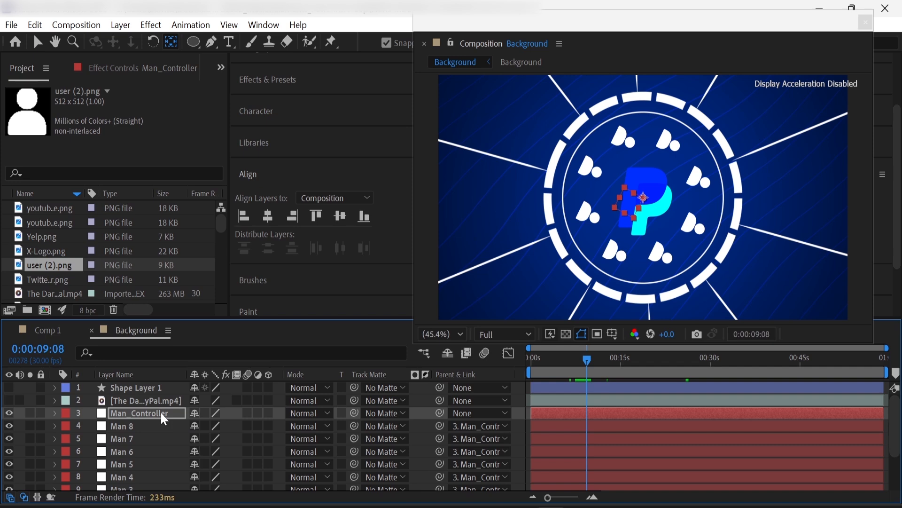
- Add 0° rotation keyframes at 0:00:06:18 to all layers from Man 8 through Man
key("r")
left_click(141, 440)
scroll(140, 433, "down", 2)
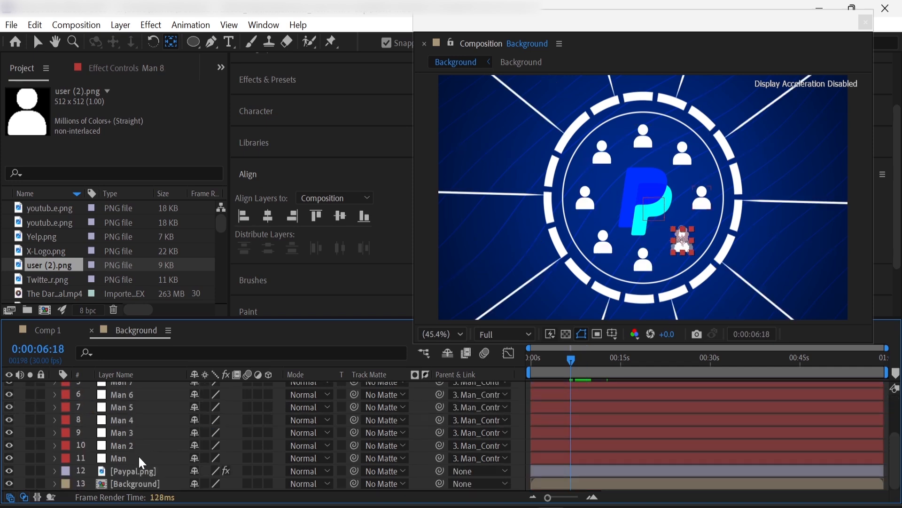
left_click(138, 455, "shift")
key("r")
scroll(134, 449, "up", 2)
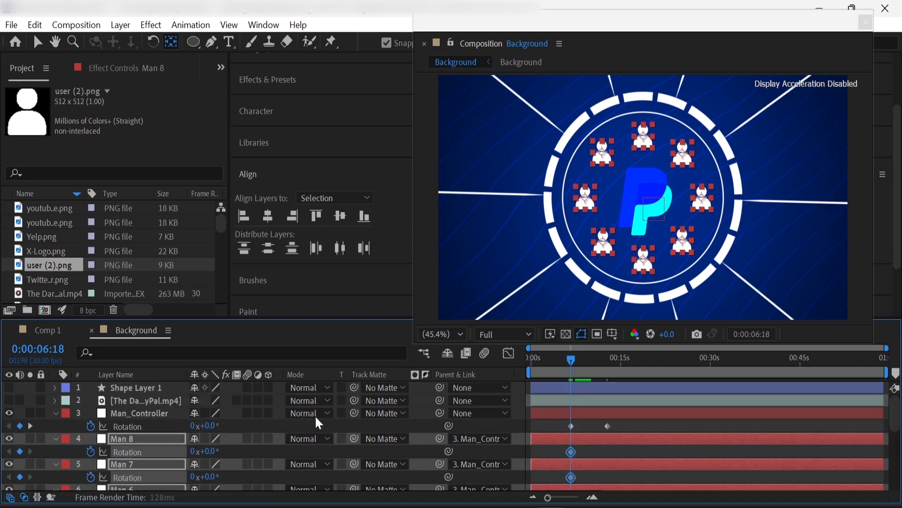
- Set the selected man layers' rotation to -270° at 0:00:12:22 and preview the counter-rotation
left_click(608, 360)
mouse_move(548, 497)
left_mouse_down()
mouse_move(584, 501)
mouse_move(548, 501)
left_mouse_up()
key("j")
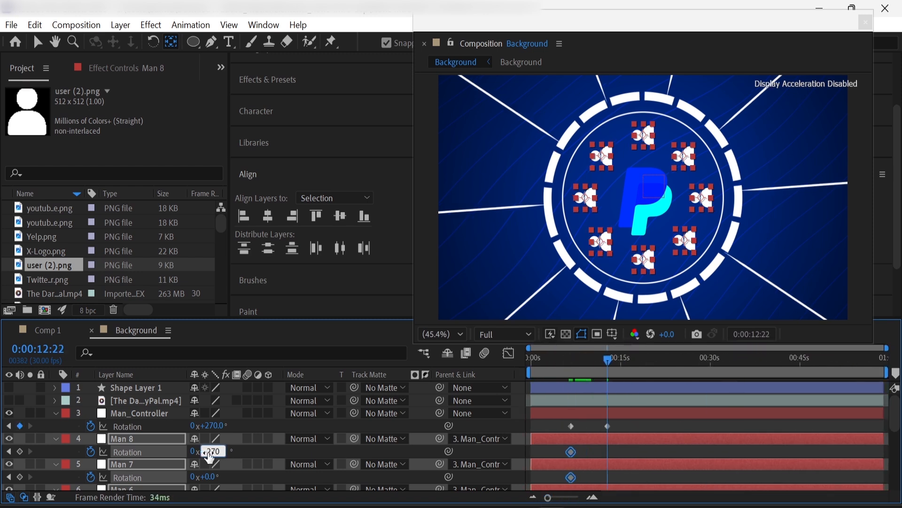
key("Return")
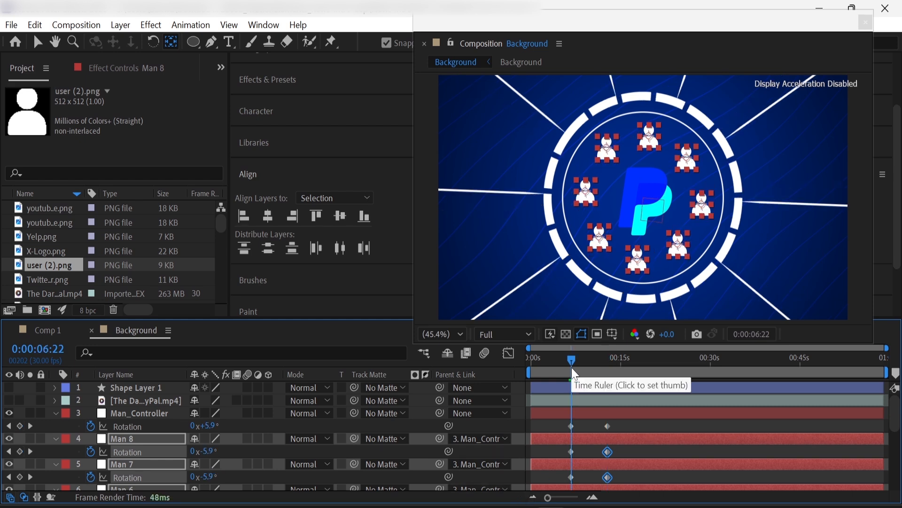
left_click(571, 368)
key("space")
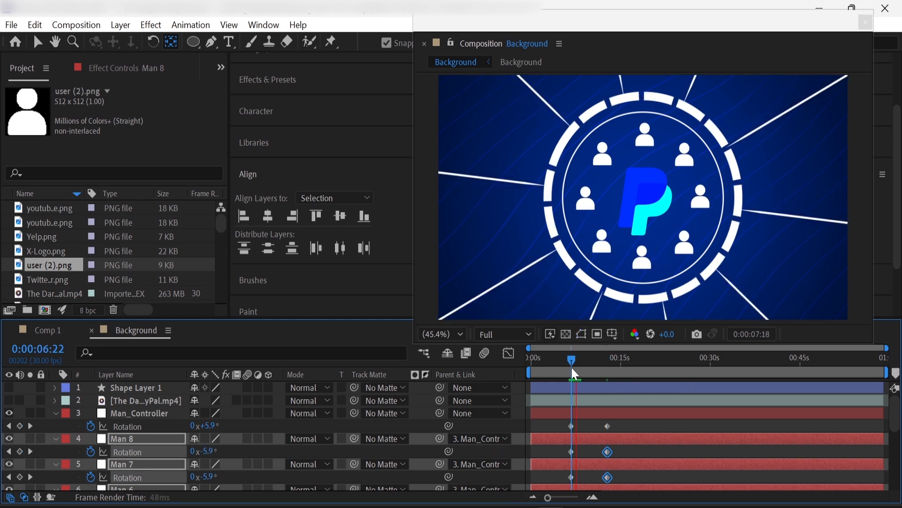
key("space")
- Collapse all layers, add a 20% scale keyframe to the Man layer and move it to about 0:00:07:00
key("ctrl+a")
key("u")
scroll(19, 454, "down", 3)
left_click(118, 458)
left_click(567, 370)
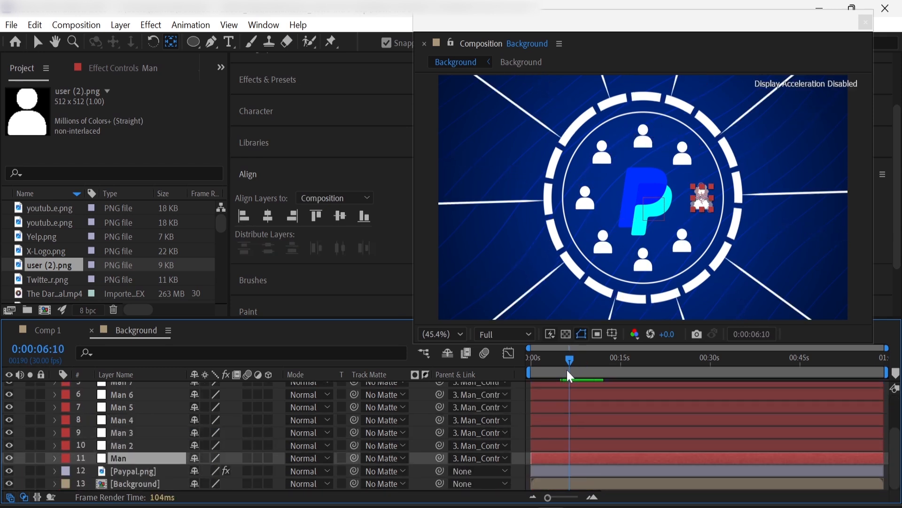
key("shift+Page_Down")
key("s")
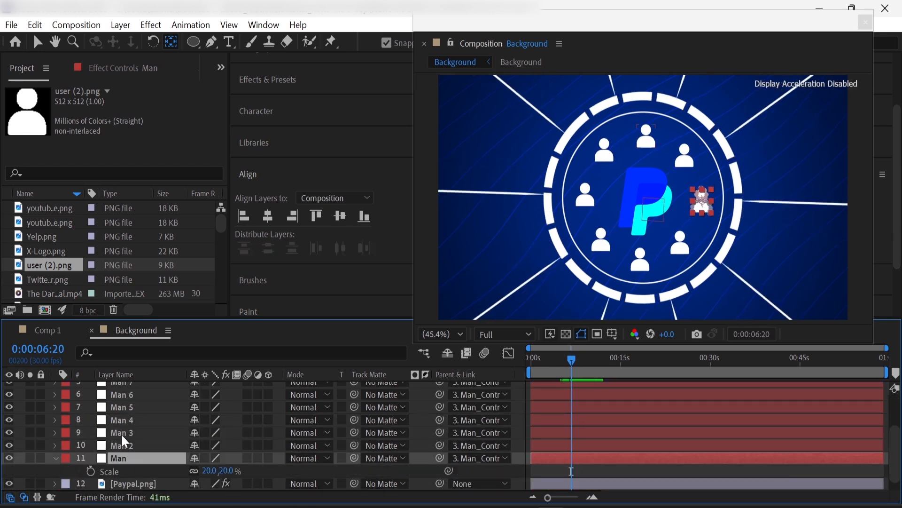
left_click(90, 471)
left_click_drag(572, 470, 573, 470)
- Set Man's scale to 0% at 0:00:06:20 and 25% at 0:00:06:28
key("shift+Page_Up")
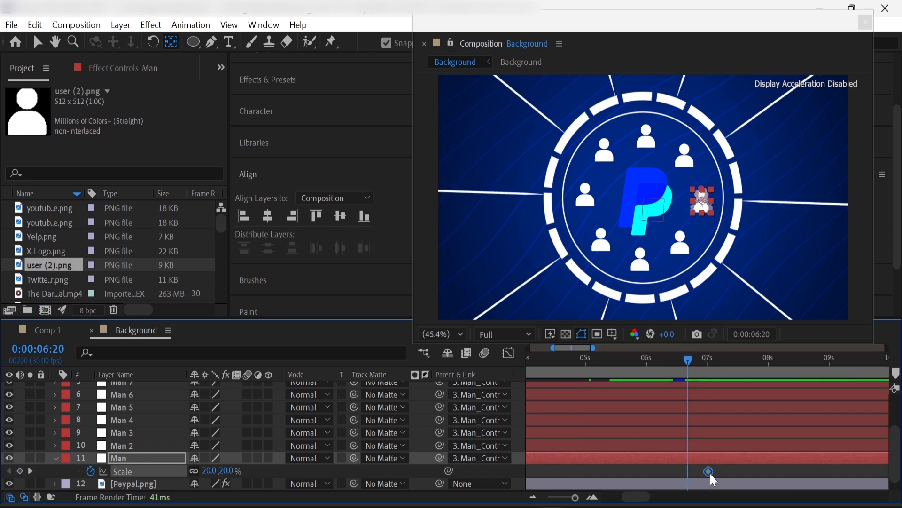
key("Return")
key("shift+Page_Down")
key("Page_Up")
key("Page_Up")
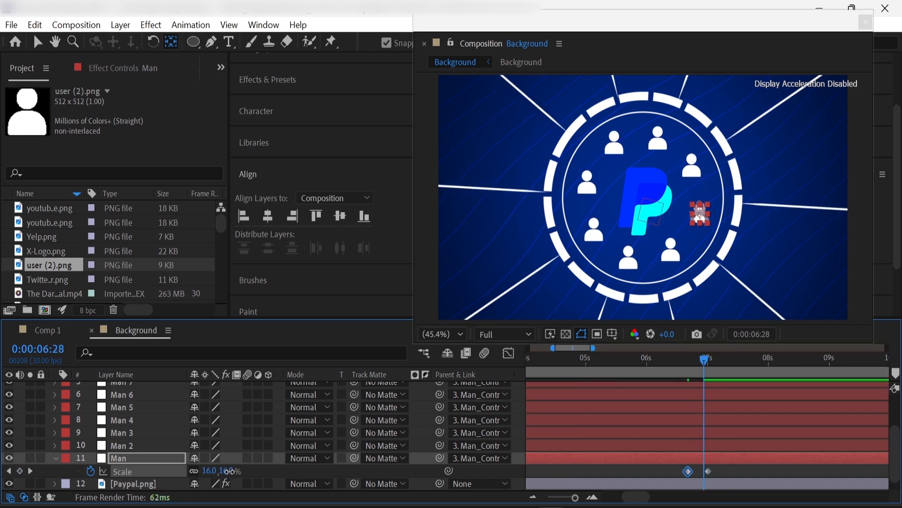
type("25")
key("Return")
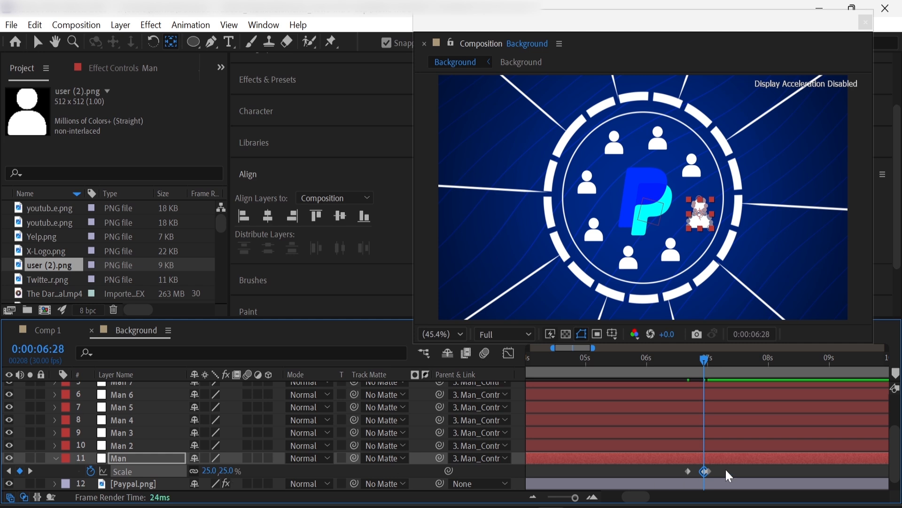
- Apply Easy Ease to all of Man's scale keyframes
left_click_drag(676, 479, 687, 473)
right_click(688, 471)
mouse_move(761, 461)
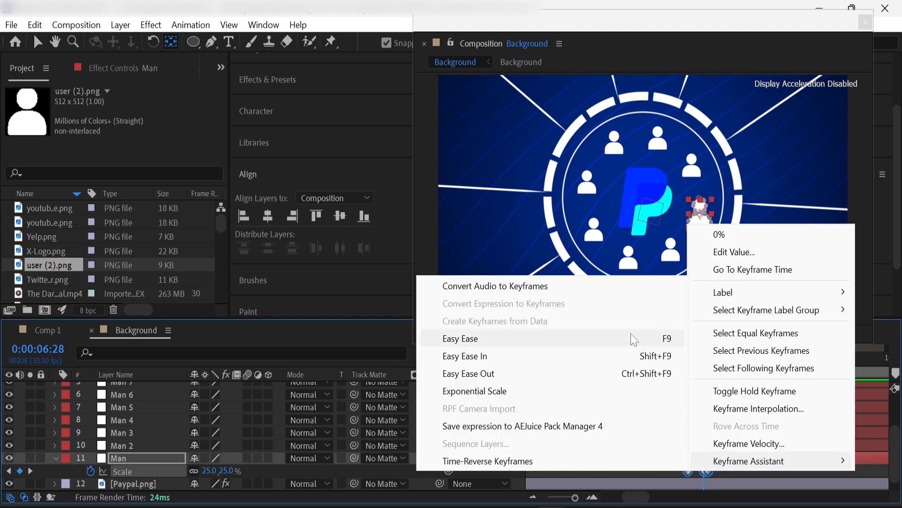
left_click(447, 336)
left_click(745, 473)
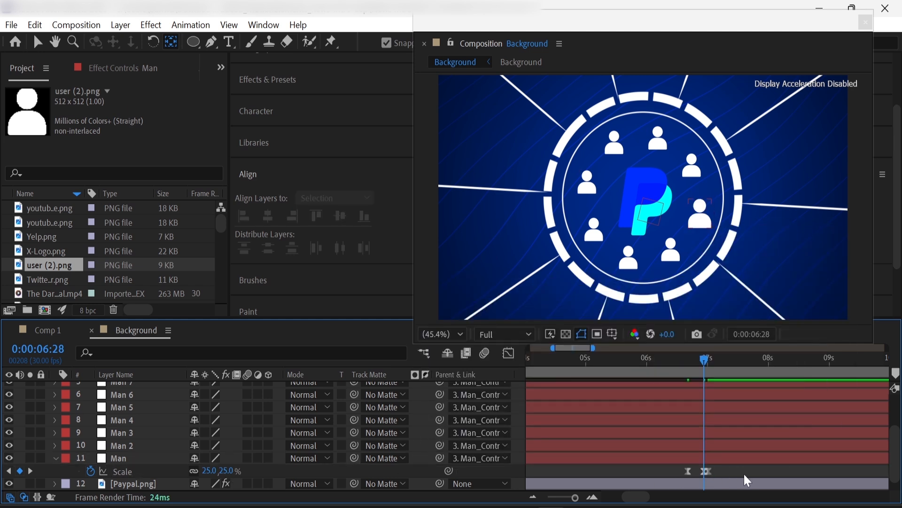
- Copy Man's scale keyframes and paste them onto Man 2 at 0:00:06:28
left_click(179, 471)
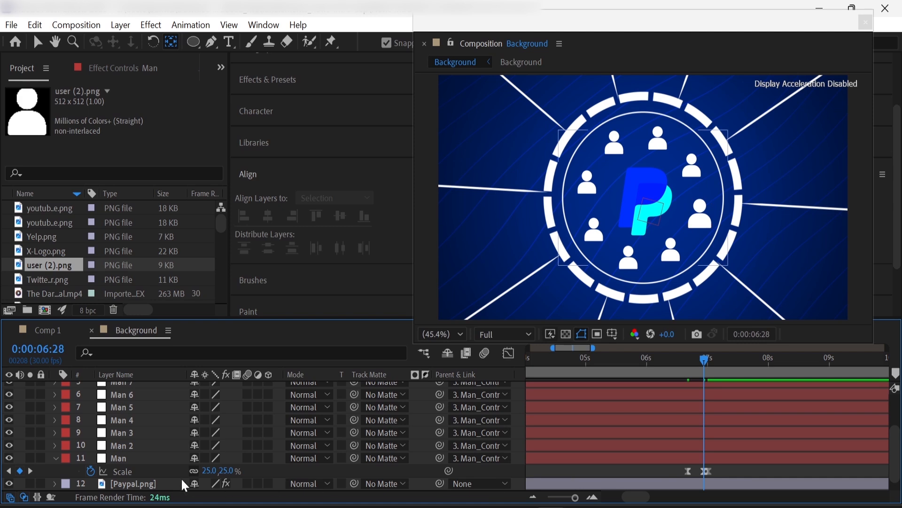
left_click(163, 445)
key("s")
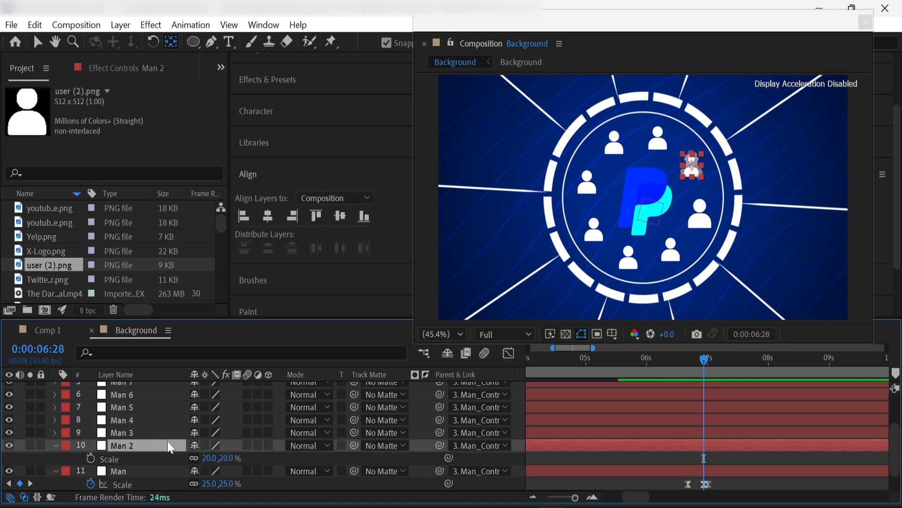
key("ctrl+v")
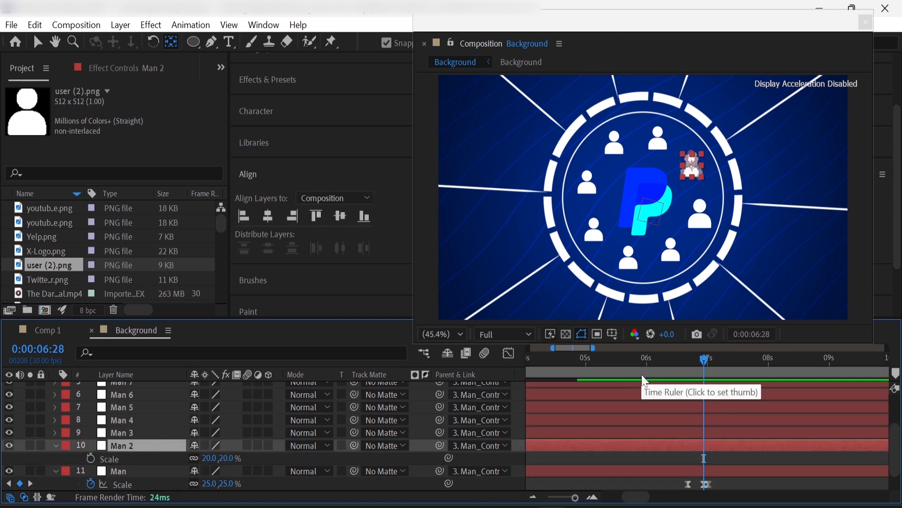
- Paste the scale keyframes onto Man 3 starting at 0:00:07:05
left_click(725, 360)
left_click(150, 433)
key("s")
key("Page_Up")
key("Page_Up")
key("Page_Up")
key("ctrl+v")
- Paste the scale keyframes onto Man 4, starting seven frames after Man 3's
left_click(132, 420)
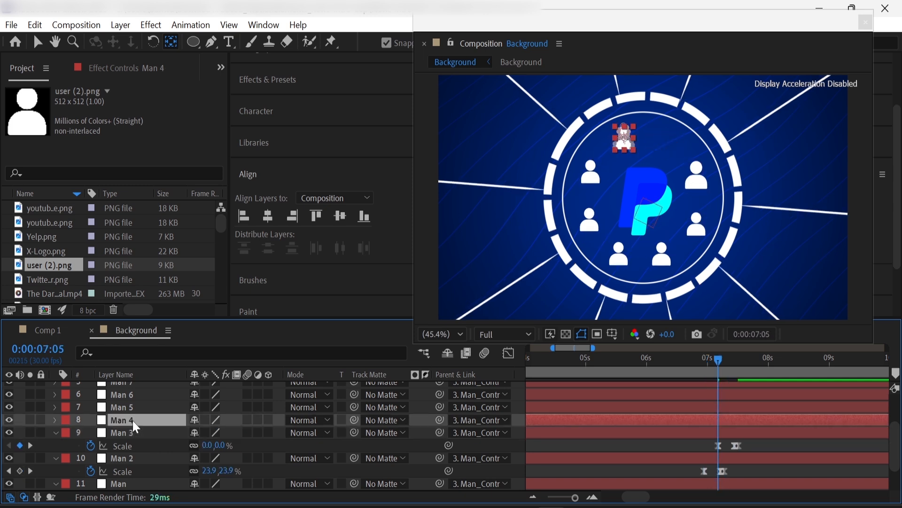
key("s")
key("Page_Down")
key("Page_Down")
key("Page_Down")
key("Page_Down")
key("Page_Down")
key("Page_Down")
key("Page_Down")
key("ctrl+v")
- Paste the scale keyframes onto Man 5 starting at 0:00:07:19
left_click(140, 428)
left_click(138, 411)
key("s")
key("Page_Down")
key("Page_Down")
key("Page_Down")
key("Page_Down")
key("Page_Down")
key("Page_Down")
key("Page_Down")
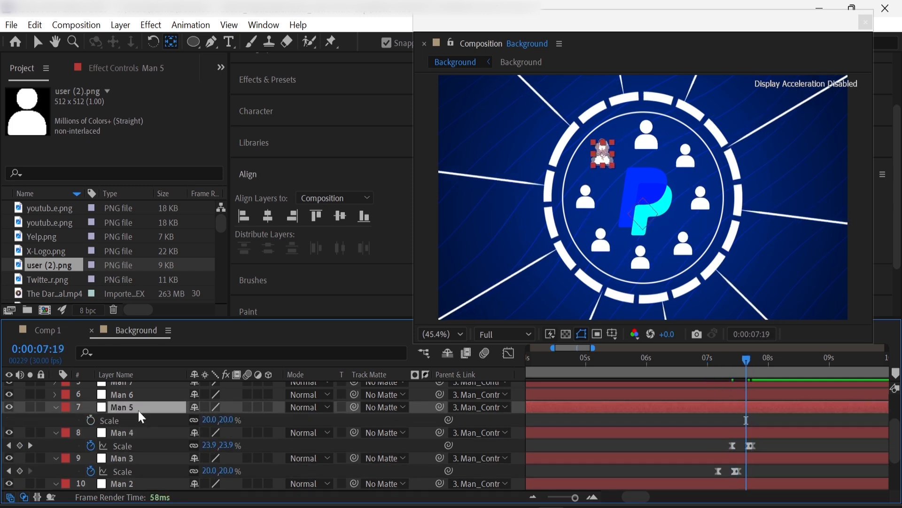
key("ctrl+v")
- Paste the scale keyframes onto Man 6 starting at 0:00:07:26
scroll(145, 432, "up", 1)
left_click(144, 432)
key("s")
key("Page_Down")
key("Page_Down")
key("Page_Down")
key("Page_Down")
key("Page_Down")
key("Page_Down")
key("Page_Down")
key("ctrl+v")
- Paste the scale keyframes onto Man 7, starting seven frames after Man 6's
scroll(145, 432, "up", 1)
left_click(145, 433)
key("s")
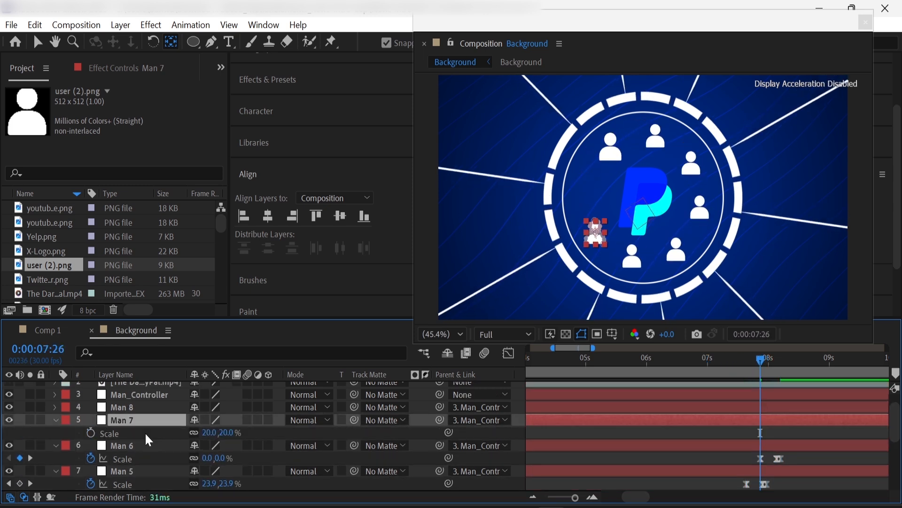
key("Page_Down")
key("Page_Down")
key("Page_Down")
key("Page_Down")
key("Page_Down")
key("Page_Down")
key("Page_Down")
key("ctrl+v")
- Paste the scale keyframes onto Man 8 starting at 0:00:08:10
left_click(153, 426)
key("s")
key("Page_Down")
key("Page_Down")
key("Page_Down")
key("Page_Down")
key("Page_Down")
key("Page_Down")
key("Page_Down")
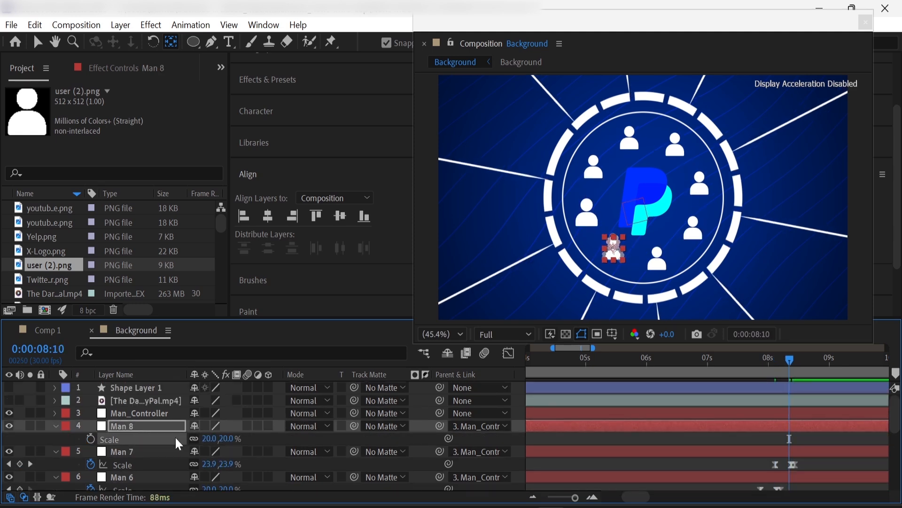
key("ctrl+v")
- Collapse and deselect the man layers, then preview the staggered pop-in from 0:00:05:29
scroll(141, 437, "down", 3)
left_click(61, 451, "shift")
key("s")
key("ctrl+shift+a")
left_click(646, 373)
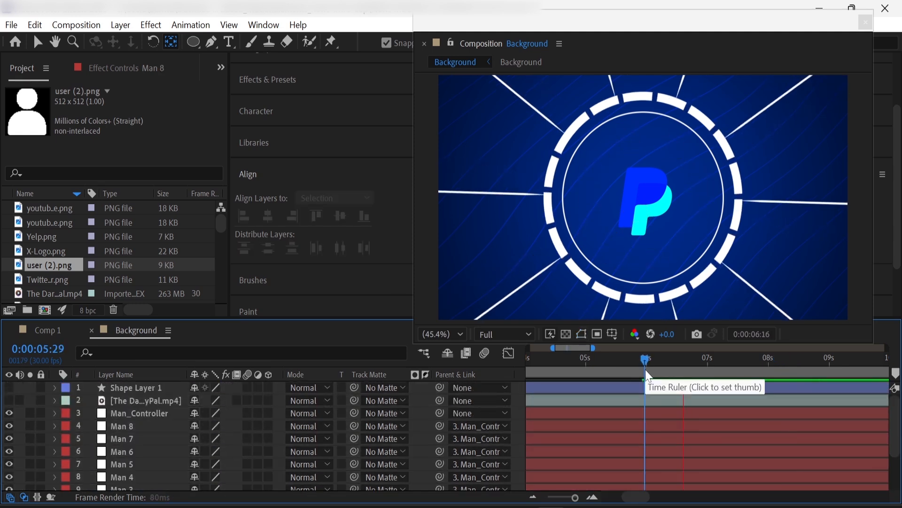
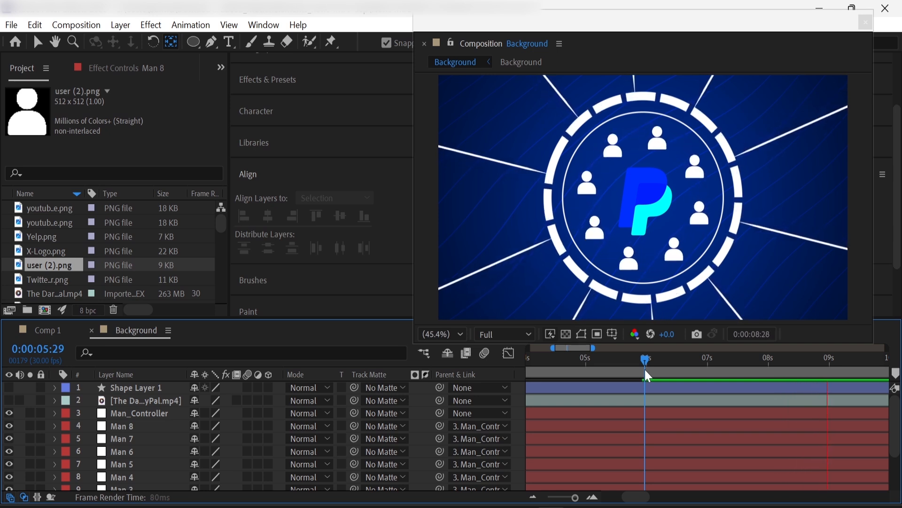
- Add a Mask Expansion keyframe to Mask 1 of Man 7 at 0:00:12:06
left_click(154, 438)
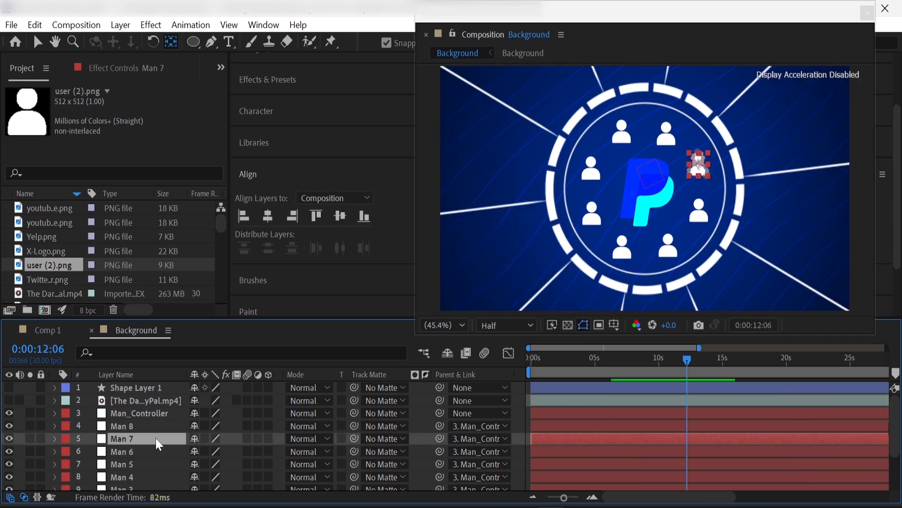
key("m")
key("m")
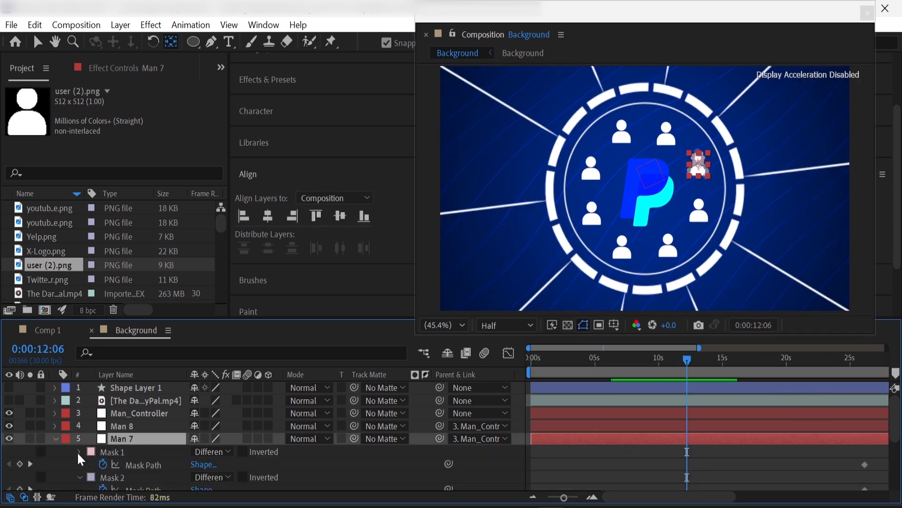
scroll(77, 451, "down", 1)
scroll(83, 452, "down", 3)
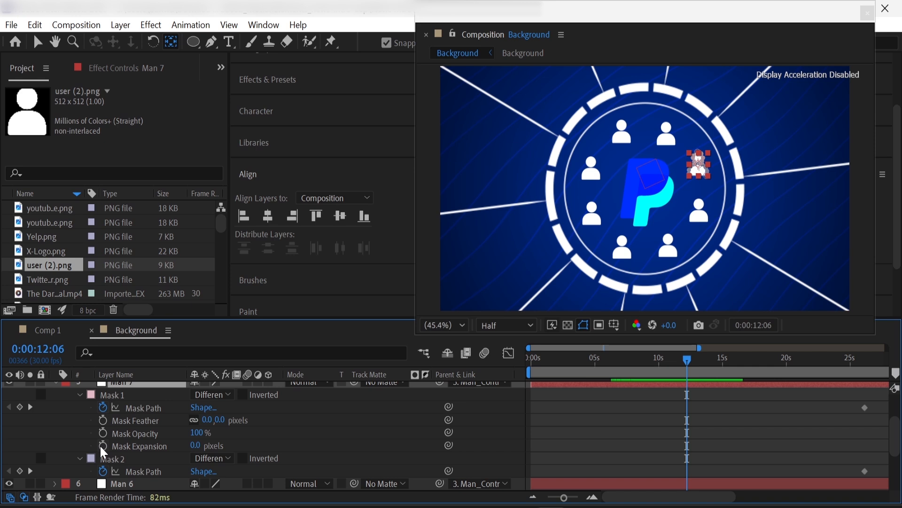
left_click(101, 445)
- Set a negative Mask Expansion on Man 7's Mask 1 at 0:00:12:16
key("shift+Page_Down")
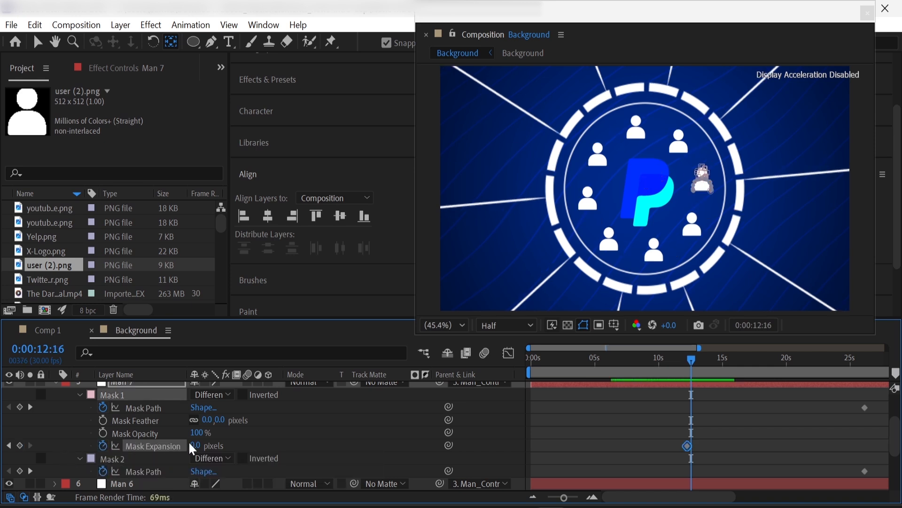
left_click(192, 445)
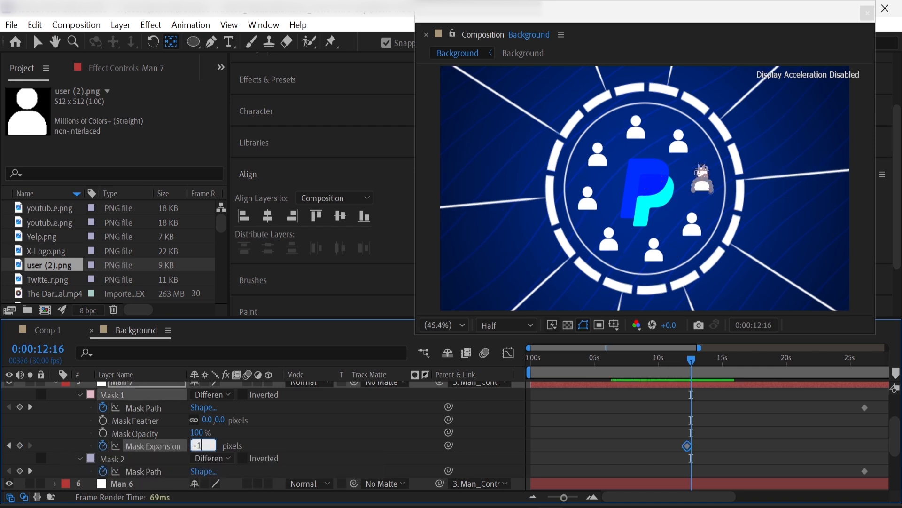
scroll(160, 429, "up", 4)
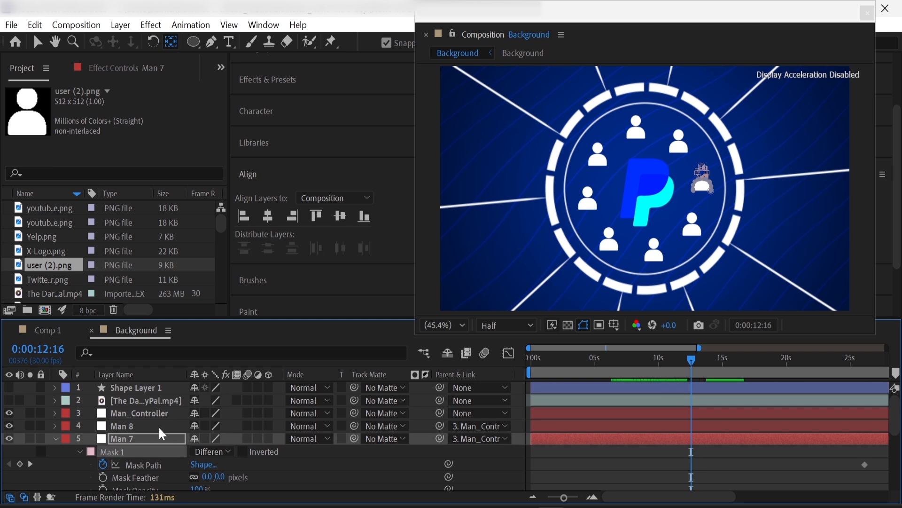
- Keyframe the Mask Expansion of Man 8's Mask 1, setting it to -120 pixels at 0:00:13:06
left_click(160, 426)
key("m")
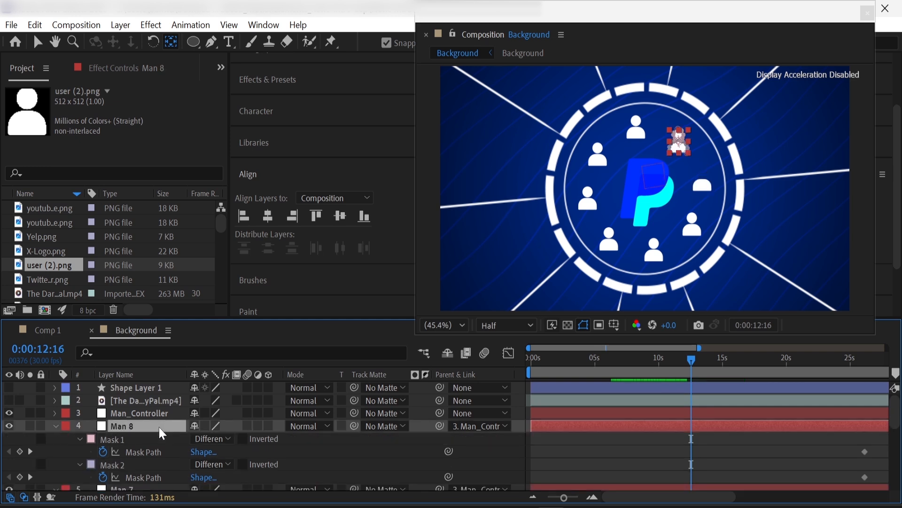
left_click(78, 436)
key("space")
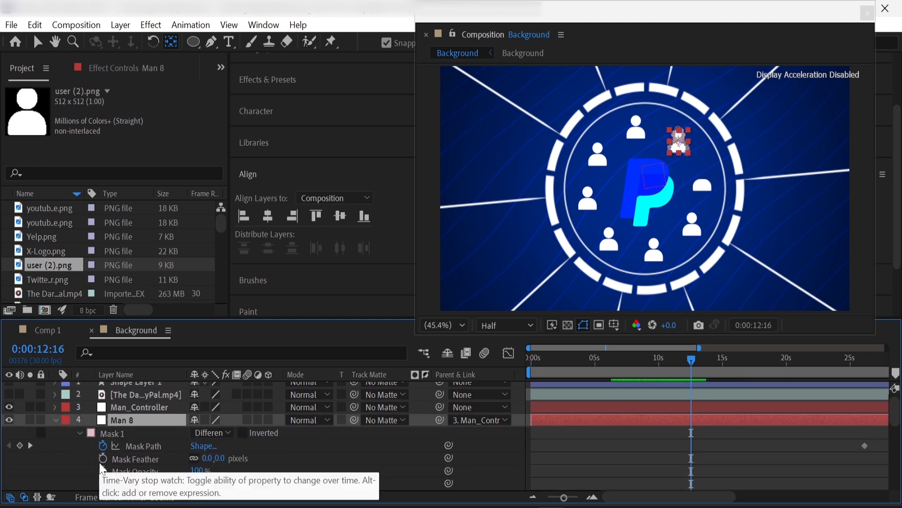
left_click(102, 484)
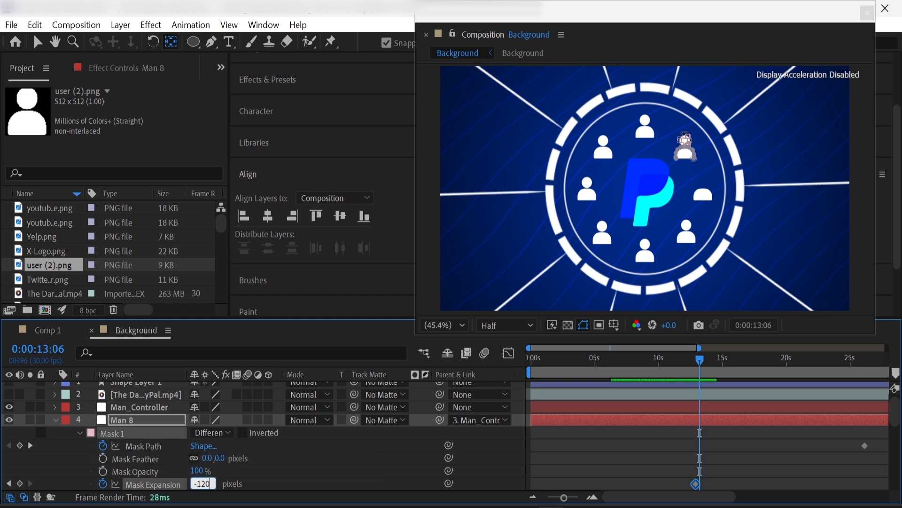
left_click(56, 469)
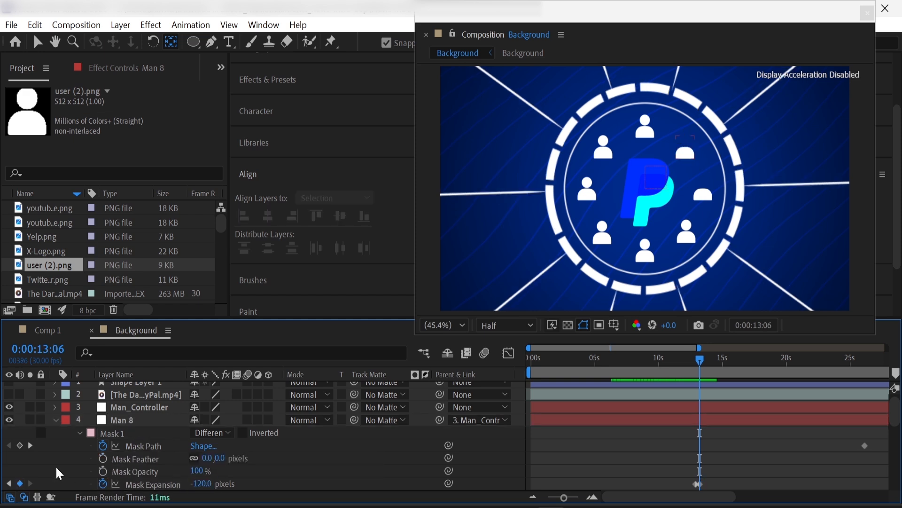
left_click(55, 420)
left_click(55, 433)
scroll(125, 452, "down", 3)
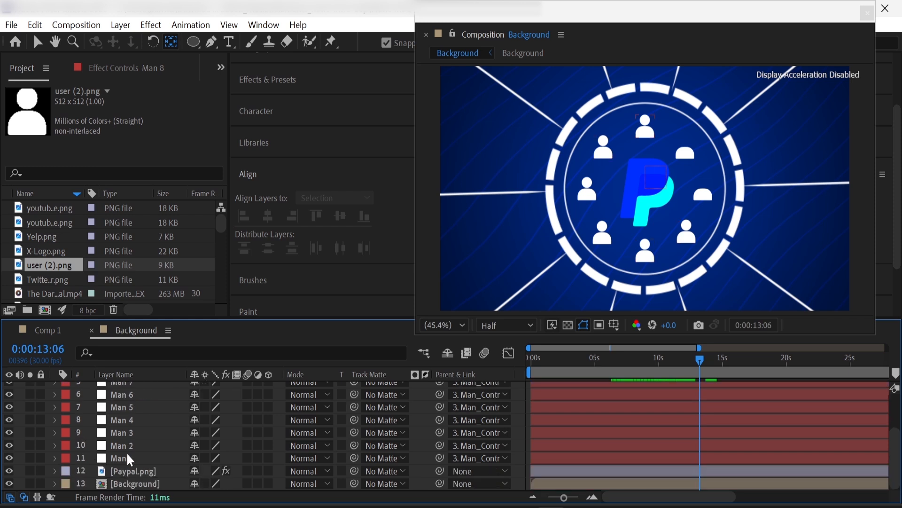
- Add a starting Mask Expansion keyframe to Mask 1 of Man 6, ten frames after 0:00:13:06
left_click(135, 457)
scroll(135, 457, "up", 3)
left_click(134, 455)
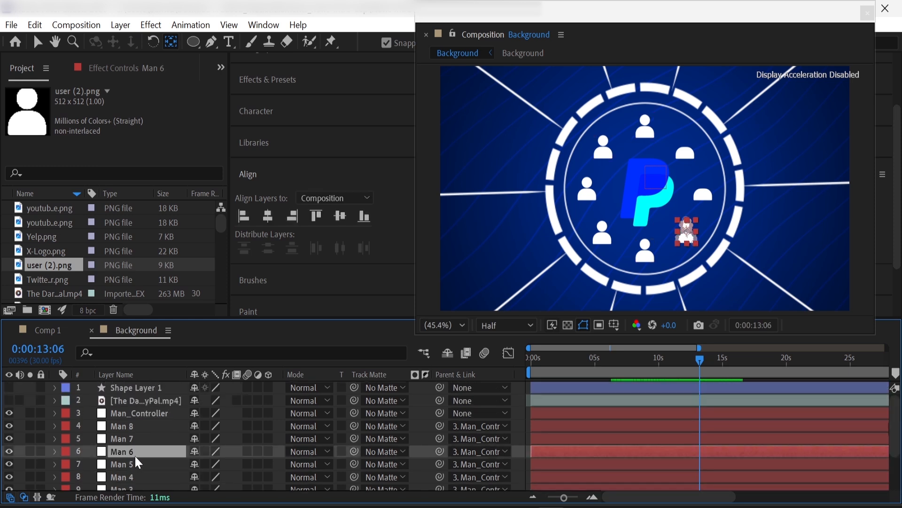
key("m")
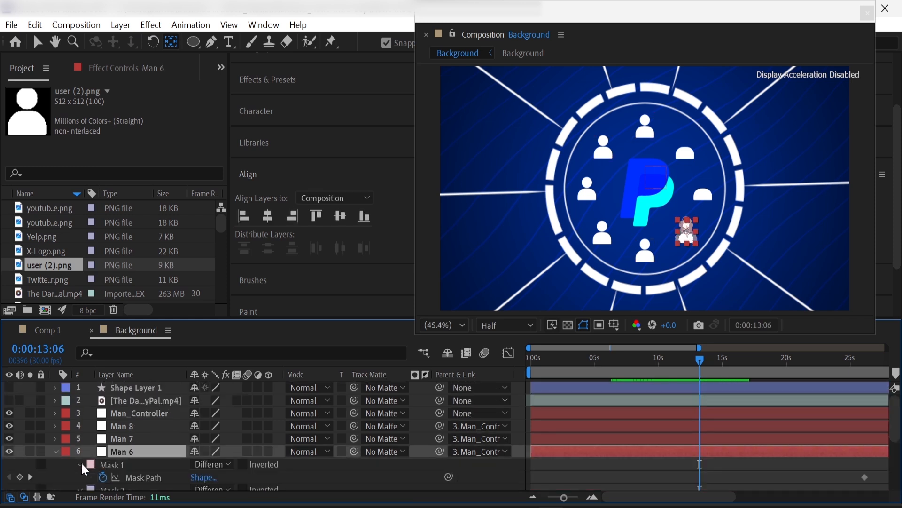
scroll(80, 462, "down", 3)
left_click(79, 426)
left_click(79, 426)
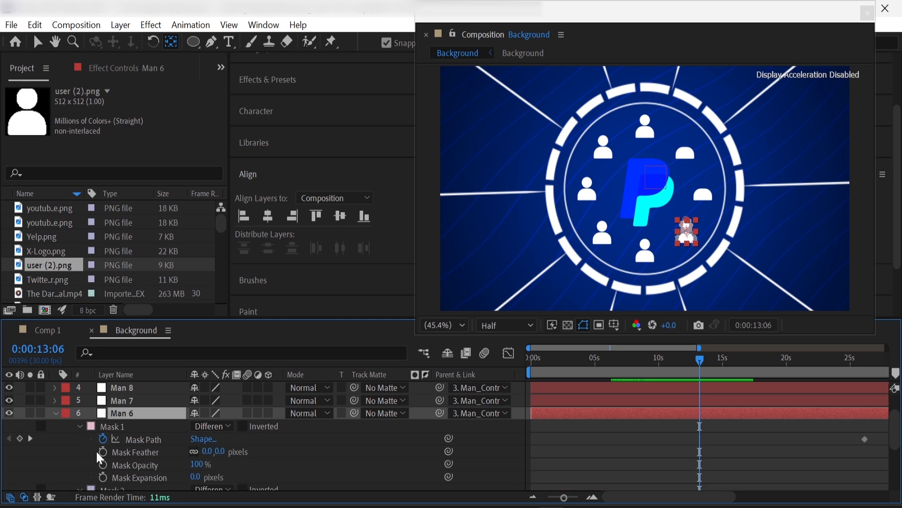
key("shift+Page_Down")
left_click(104, 478)
- Set a negative Mask Expansion on Man 6's Mask 1 at 0:00:13:26 and collapse the layer's properties
key("shift+Page_Down")
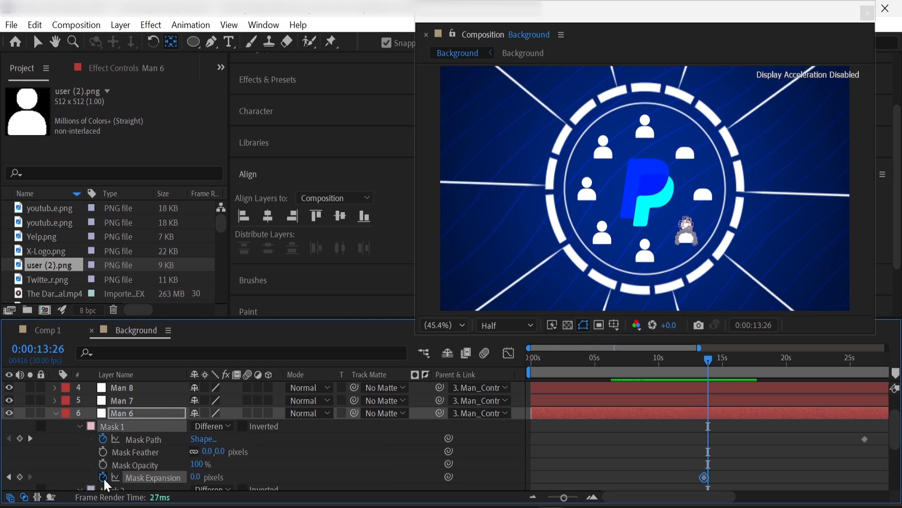
left_click(193, 476)
type("-20")
key("Return")
key("u")
- Add Steve_Chen_7.png to the Background composition directly below Man_Controller and scale it to 20%
scroll(108, 250, "down", 2)
left_click_drag(58, 251, 135, 411)
left_click(19, 435)
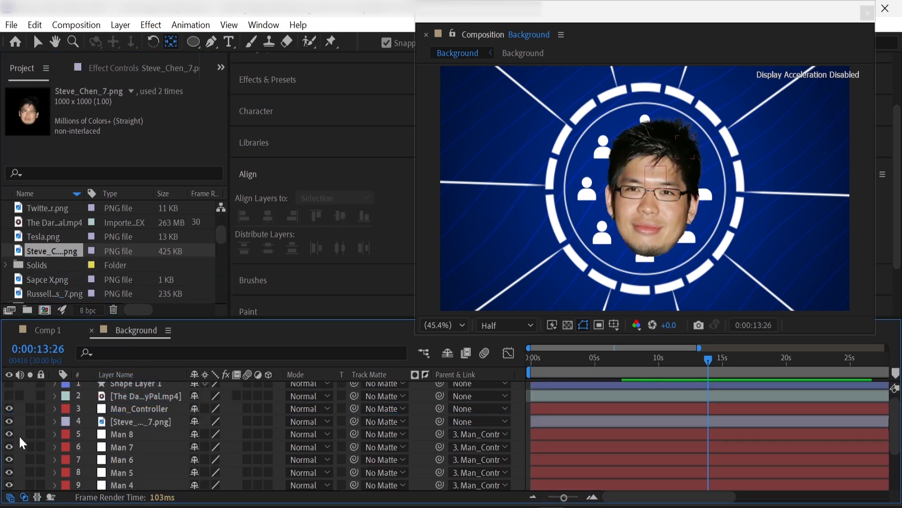
left_click(145, 420)
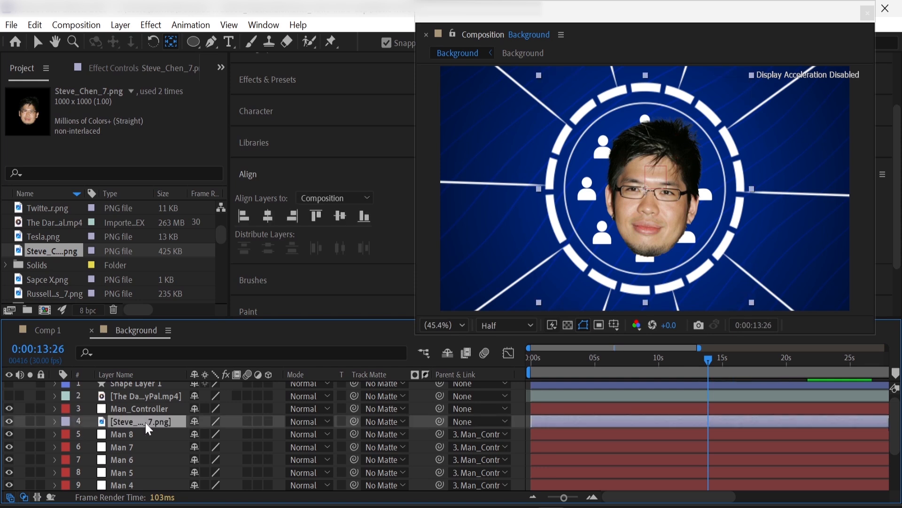
key("s")
left_click(214, 433)
type("20")
key("Return")
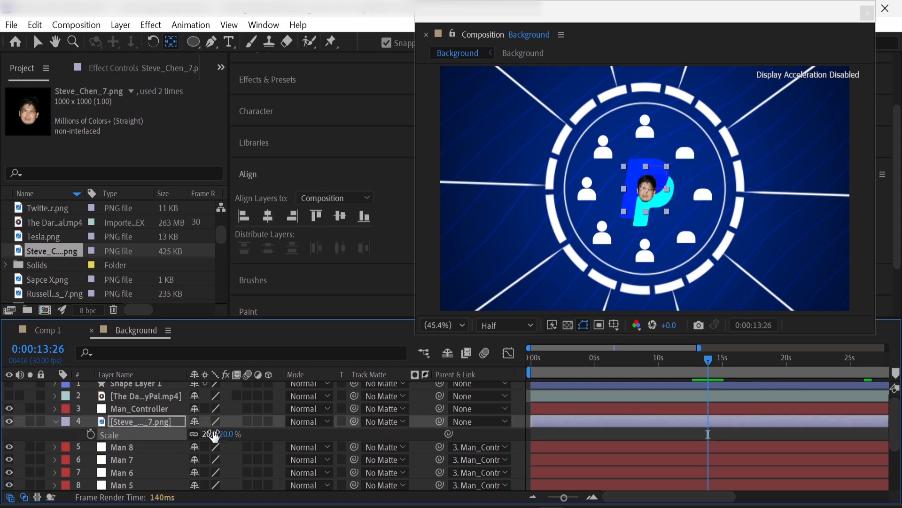
- Add Jawed_Karmin_7.png directly below Man_Controller and scale it to 40%
scroll(61, 252, "down", 5)
left_click(62, 252)
left_click_drag(61, 252, 137, 413)
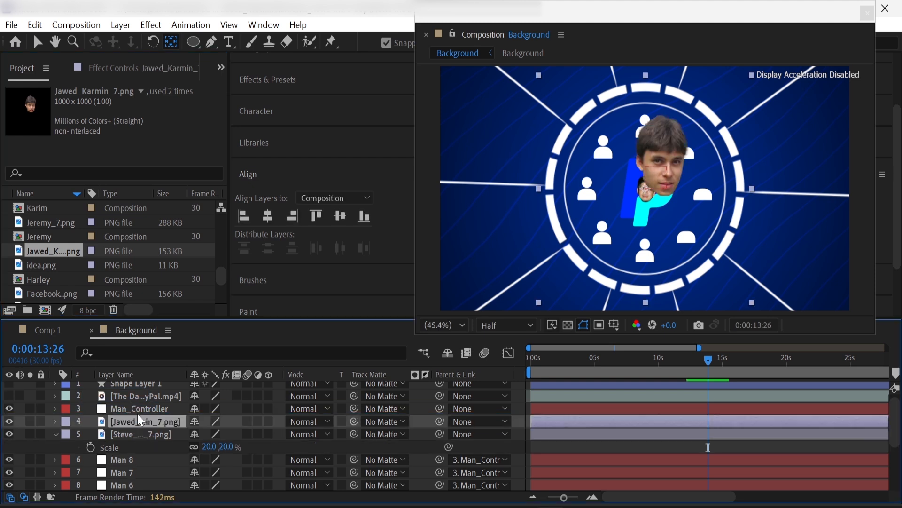
key("s")
left_click(211, 434)
type("50")
key("Return")
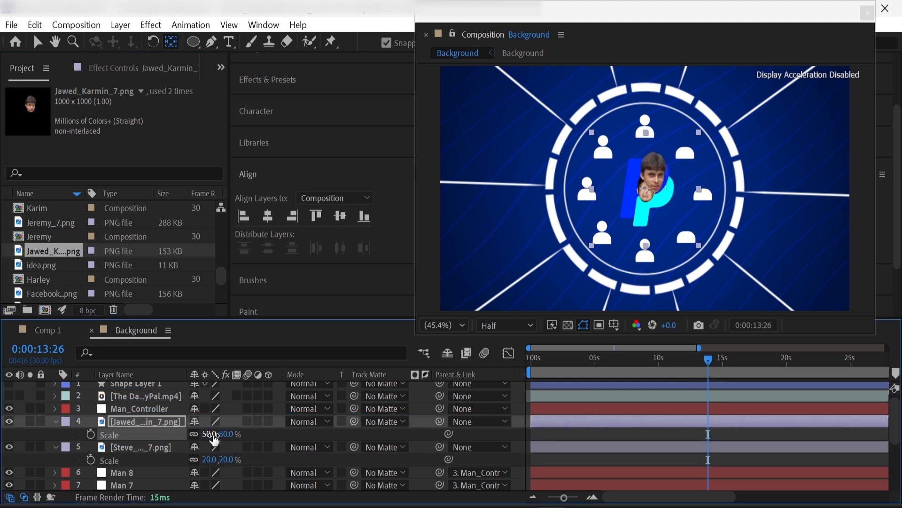
type("40")
key("Return")
- Add Chad_Hurley_7.png directly below Man_Controller, scale it to 30% and collapse its properties
scroll(47, 254, "down", 3)
left_click_drag(45, 265, 139, 413)
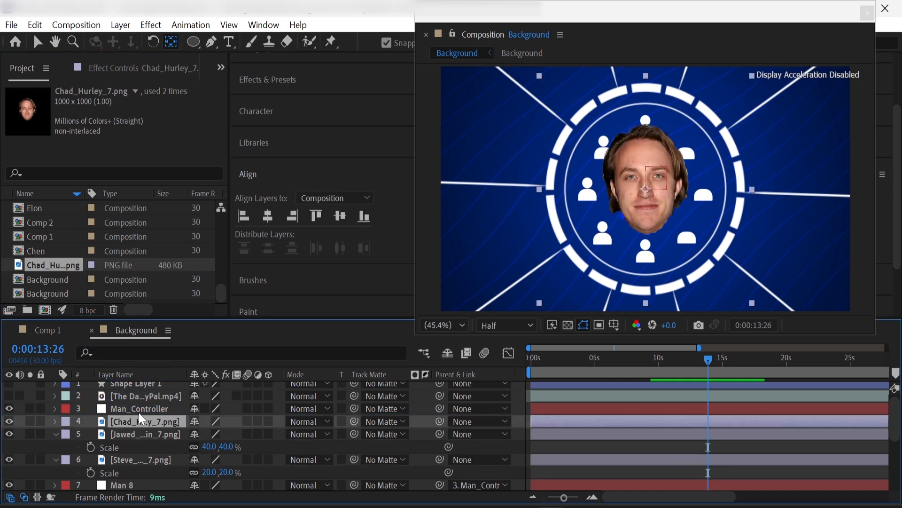
key("s")
left_click(210, 434)
type("30")
key("Return")
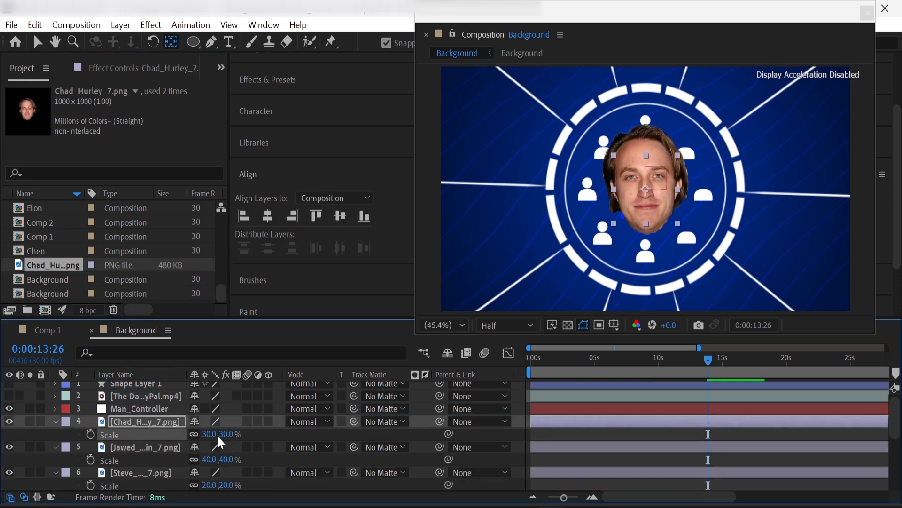
left_click(55, 421)
- Add the YouTube logo PNG directly below Man_Controller and scale it to 10%
scroll(109, 249, "up", 10)
left_click_drag(51, 221, 131, 422)
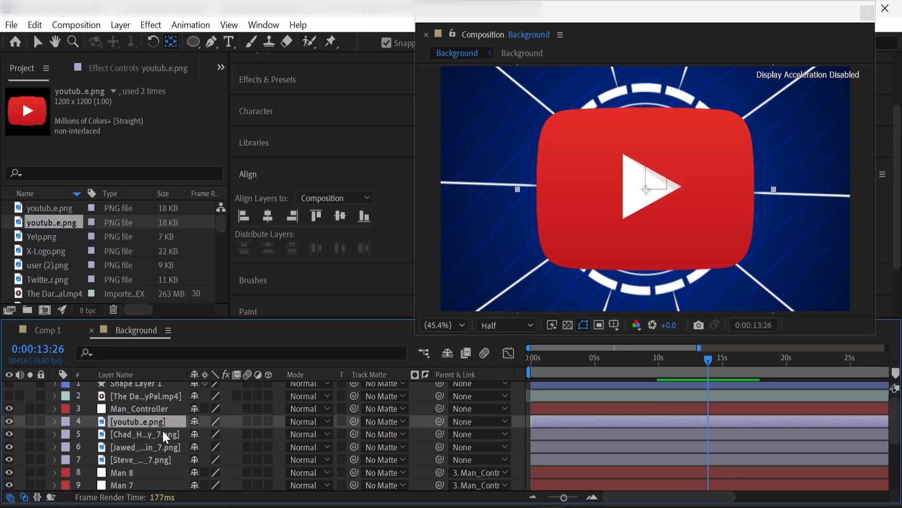
key("s")
left_click(212, 434)
type("30")
key("Return")
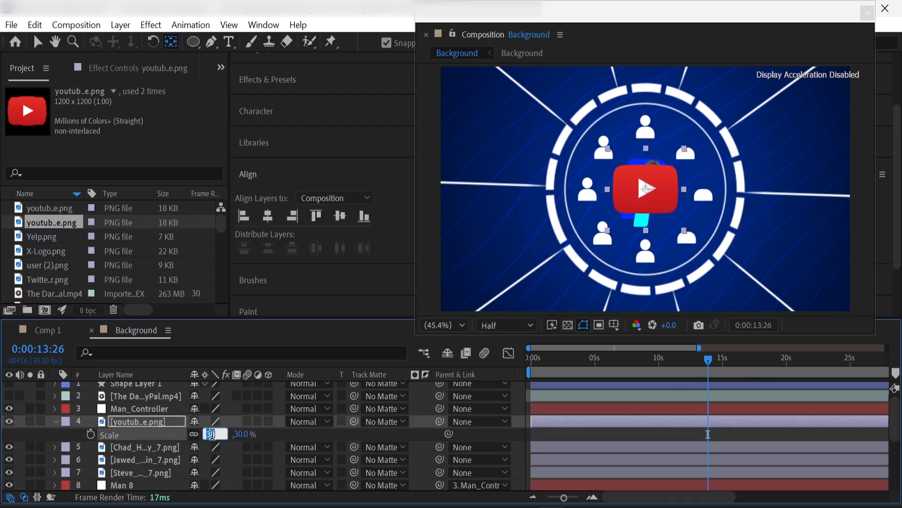
type("15")
key("Return")
left_click(212, 434)
type("10")
key("Return")
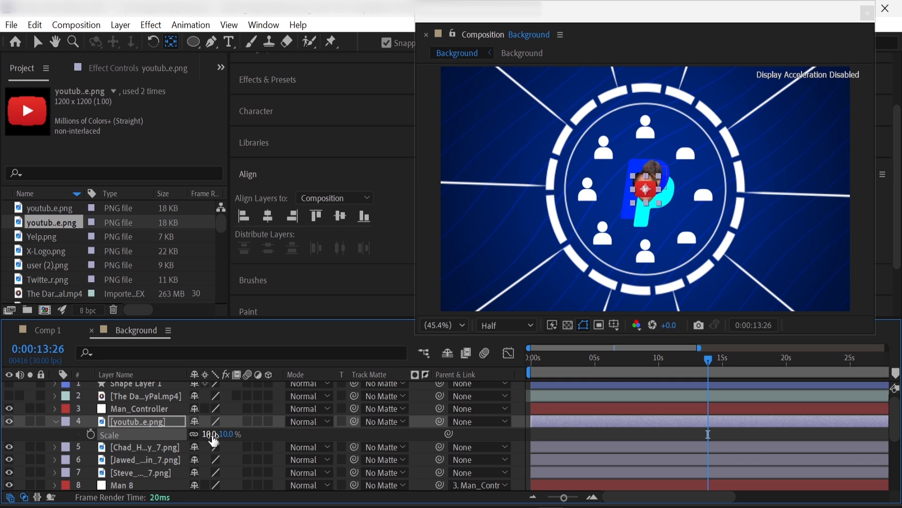
- Duplicate the YouTube logo layer twice and deselect the copies
key("ctrl+d")
key("ctrl+d")
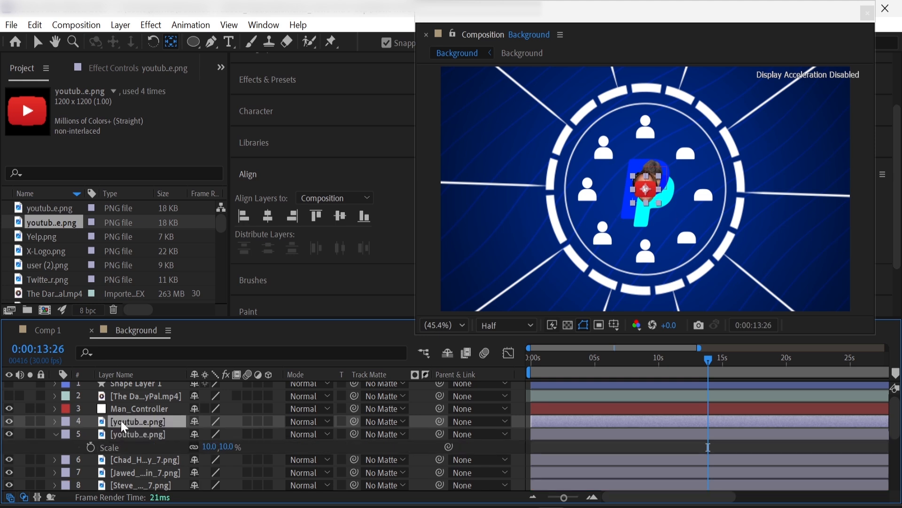
left_click(19, 453)
- Draw a wide rectangle beside the PayPal logo as a new shape layer with a solid blue fill and no stroke
mouse_move(188, 40)
left_mouse_down()
mouse_move(216, 78)
mouse_move(226, 42)
left_mouse_up()
left_click_drag(666, 159, 769, 184)
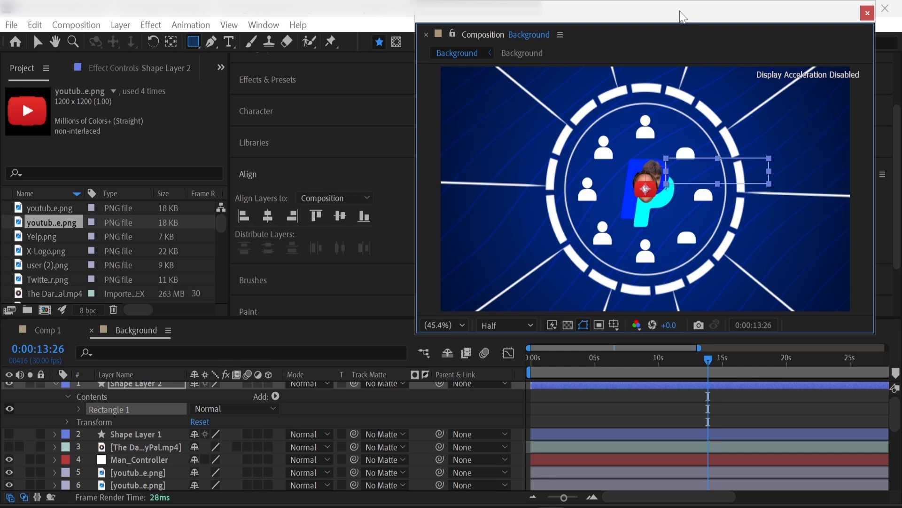
left_click(472, 43)
left_click(442, 320)
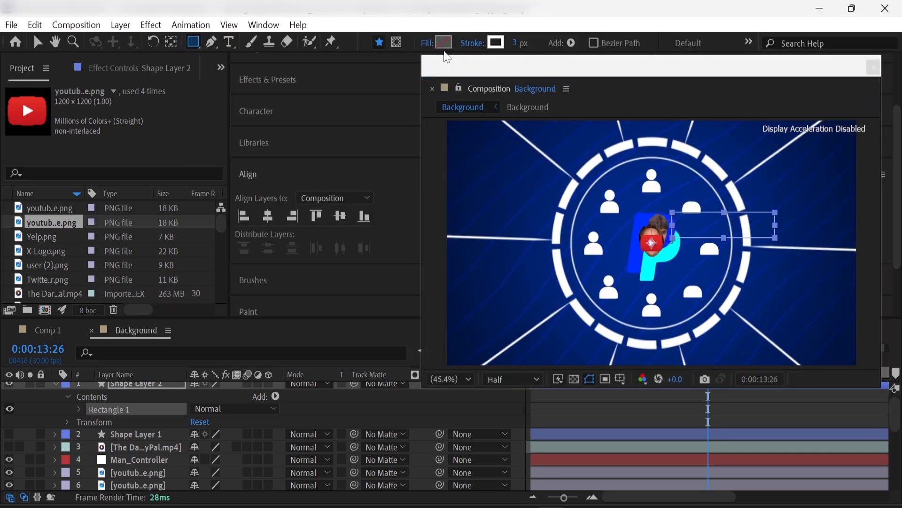
left_click(444, 43)
key("Return")
left_click(426, 43)
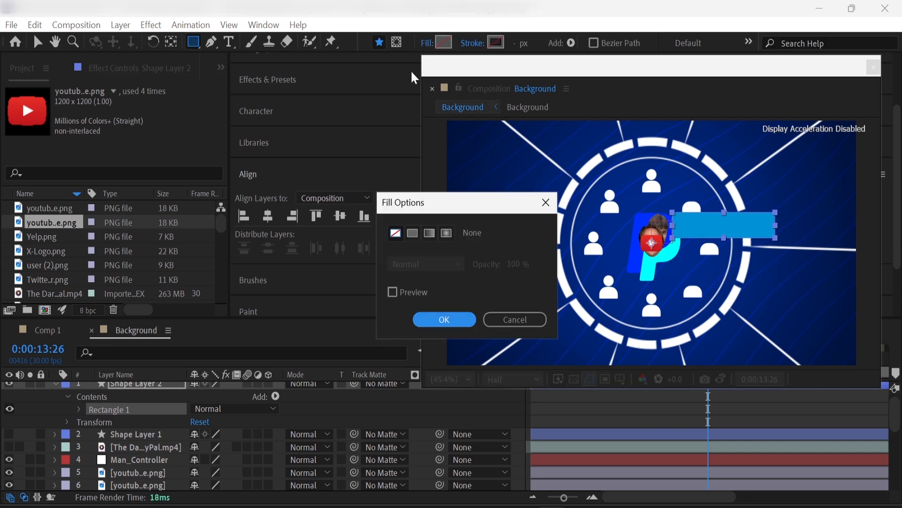
left_click(413, 233)
left_click(444, 319)
- Rename the new rectangle's shape layer as Layer
right_click(129, 387)
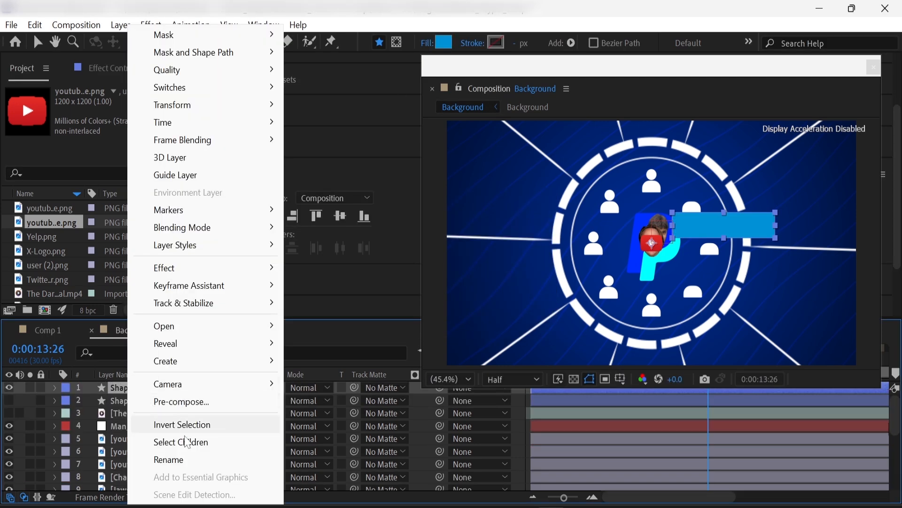
left_click(189, 453)
type("Layer")
key("Return")
key("ctrl+alt+shift+t")
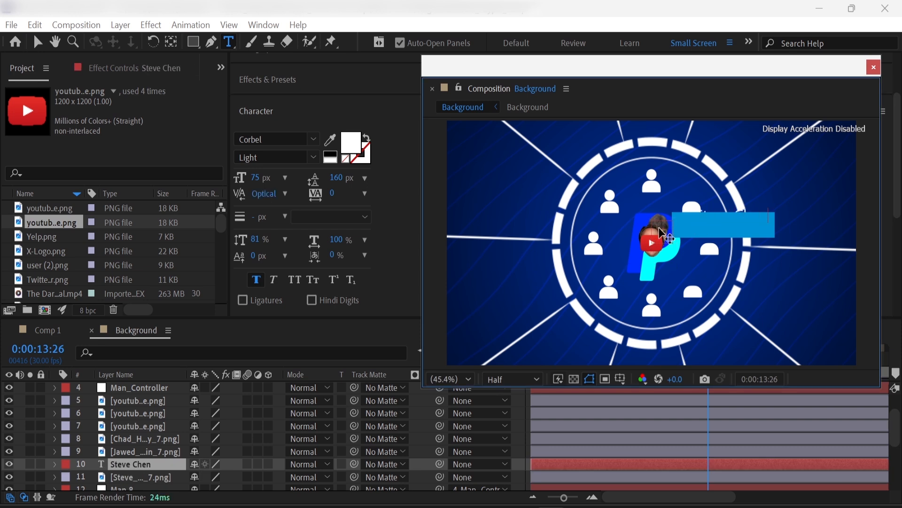
left_click_drag(131, 464, 127, 394)
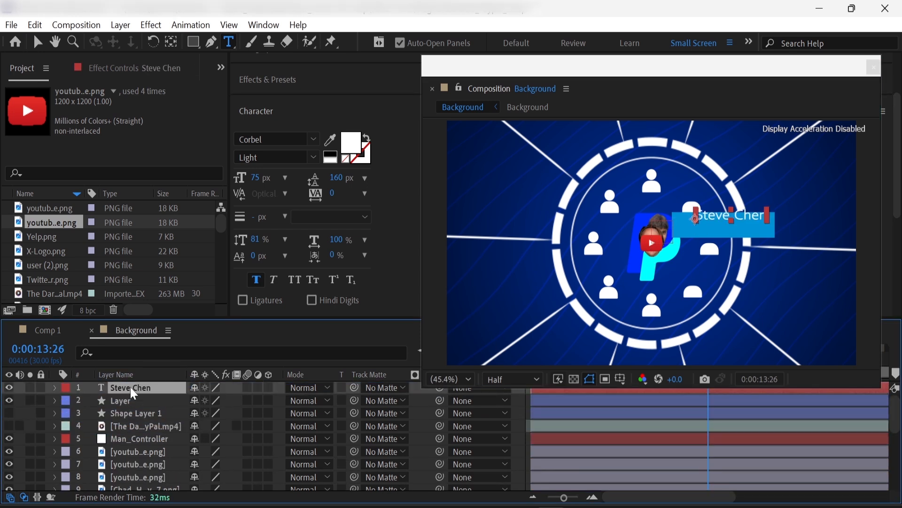
key("s")
left_click_drag(256, 178, 278, 181)
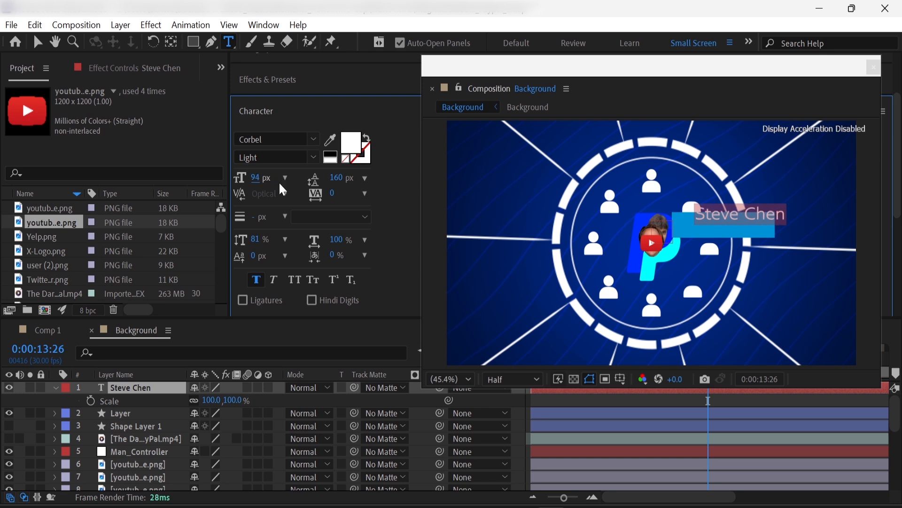
- Center the anchor points of the Steve Chen text and the rectangle, and align both horizontally and vertically to each other
left_click(153, 387)
left_click(171, 42)
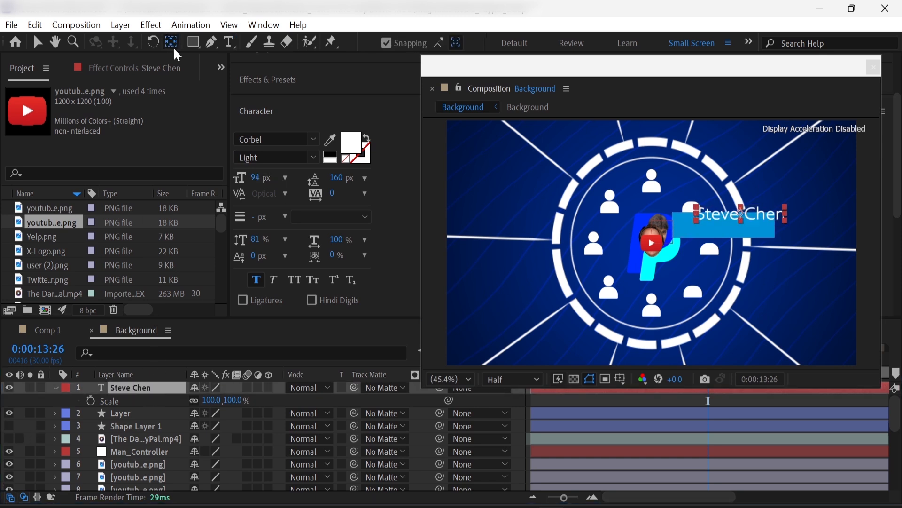
left_click(141, 413)
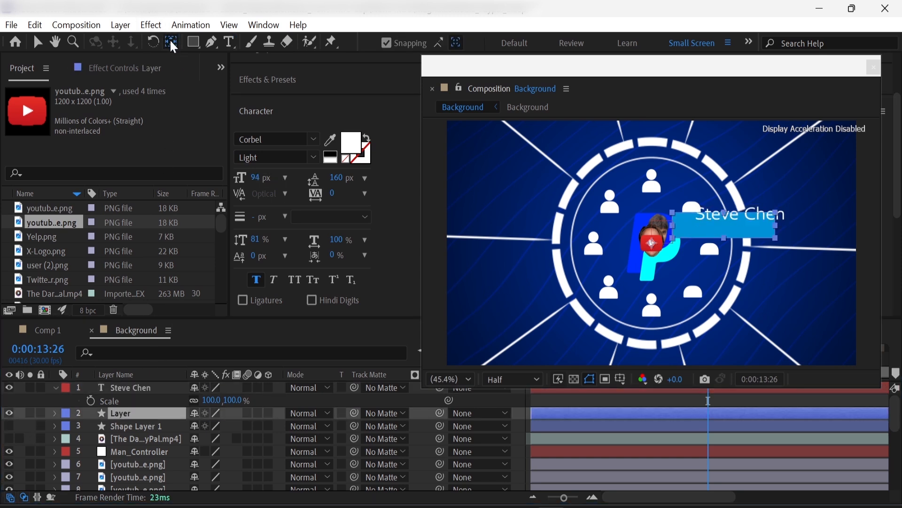
left_click(162, 389, "ctrl")
scroll(355, 259, "down", 5)
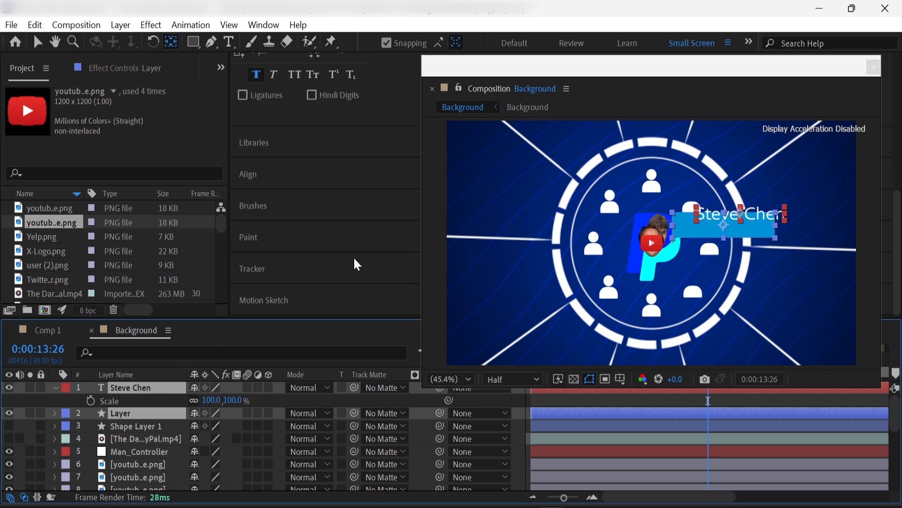
left_click(299, 178)
left_click(268, 216)
left_click(340, 216)
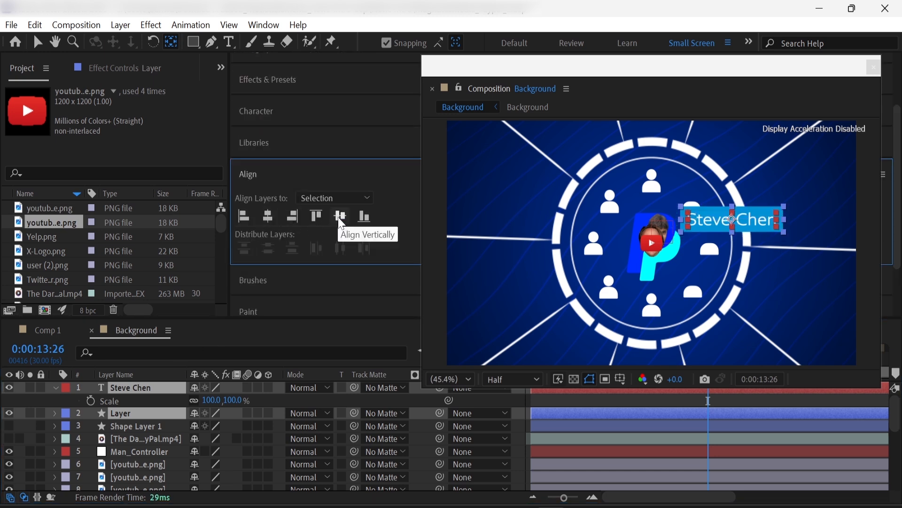
- Duplicate the Steve Chen text and its rectangle twice and hide both pairs of copies
key("ctrl+d")
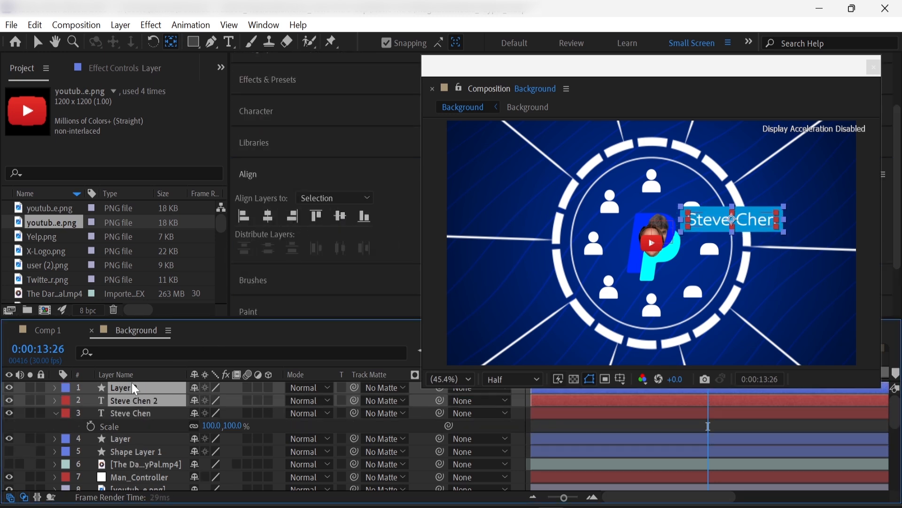
key("ctrl+d")
left_click(128, 464)
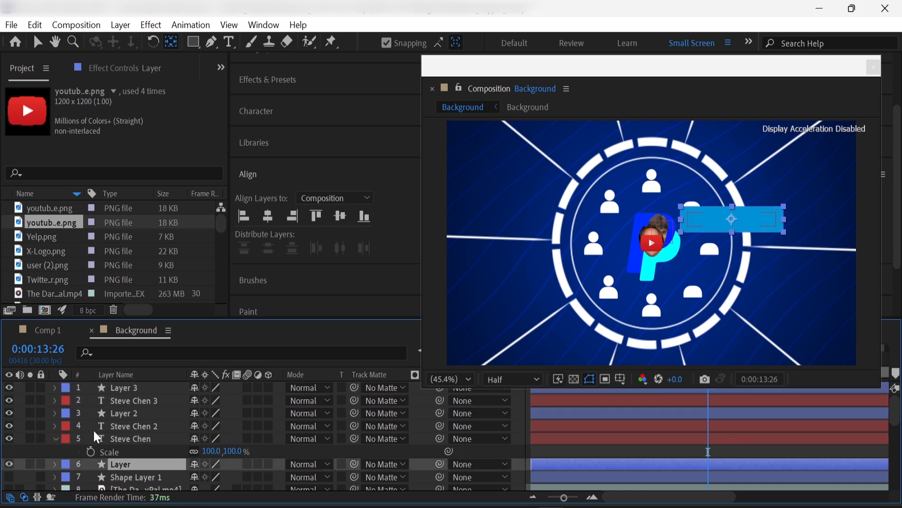
left_click(115, 388)
left_click(118, 425, "shift")
left_click(9, 425)
- Pre-compose the original Steve Chen text and its rectangle into a new composition named Chen
left_click(141, 439)
left_click(136, 465, "shift")
right_click(137, 464)
left_click(171, 403)
type("Ch")
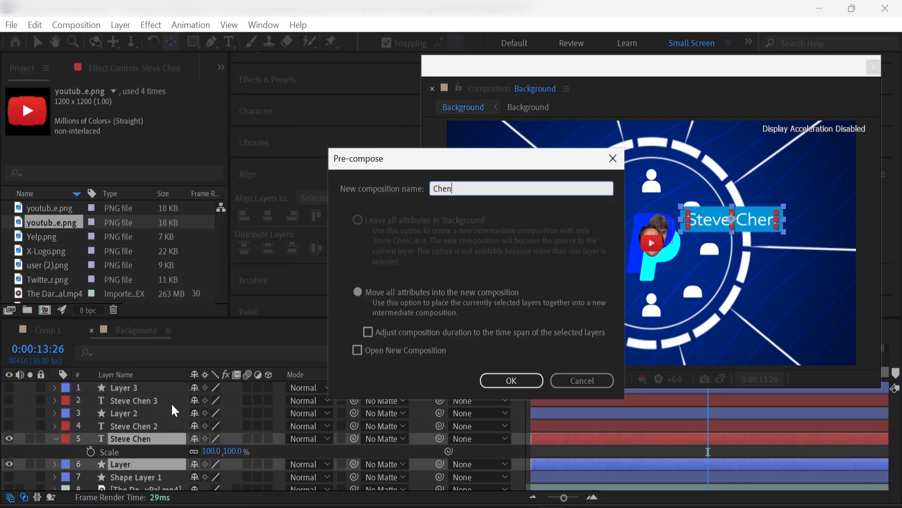
type("en")
key("Return")
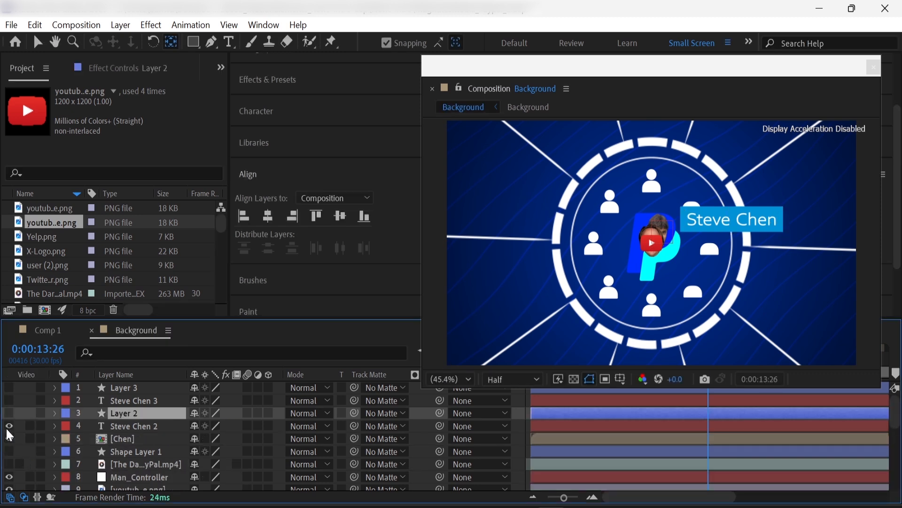
- Show the second name-tag pair, move its text above the Layer 2 rectangle and change the text to Javed Karim
left_click_drag(121, 425, 121, 411)
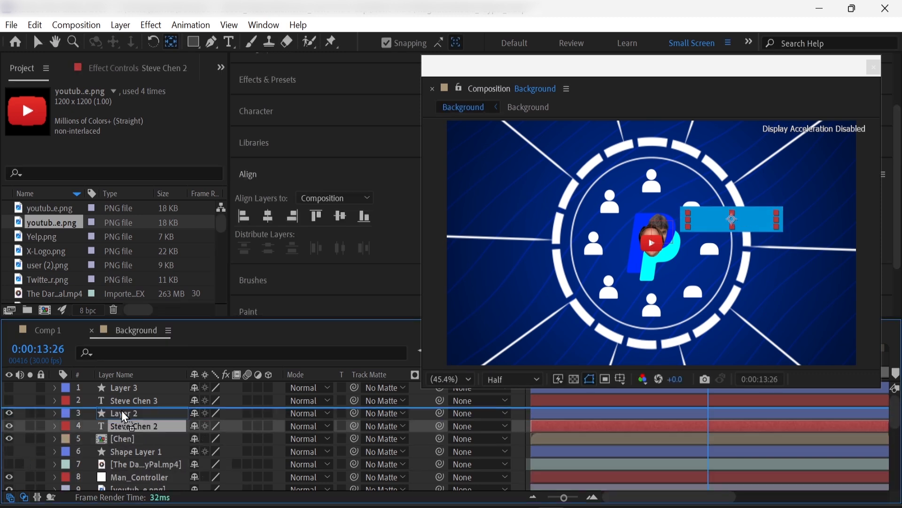
left_click(229, 42)
triple_click(722, 225)
type("Javed Karim")
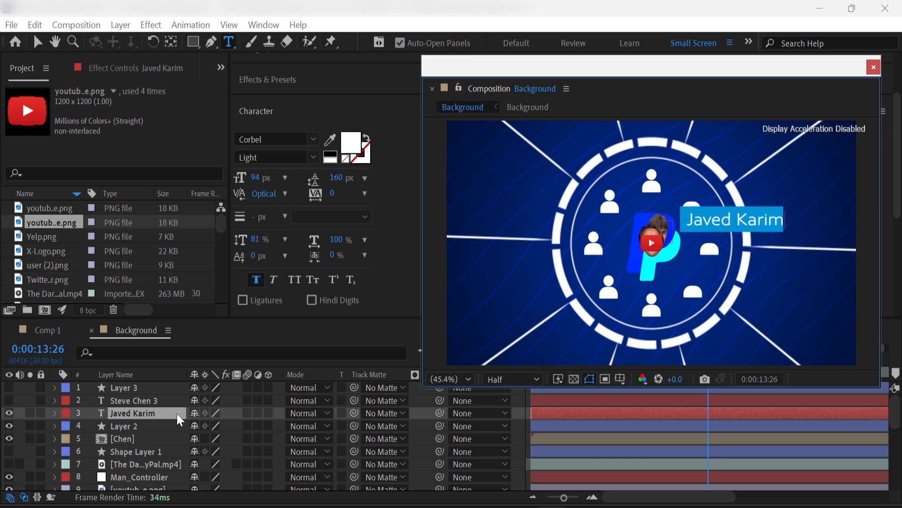
left_click(170, 41)
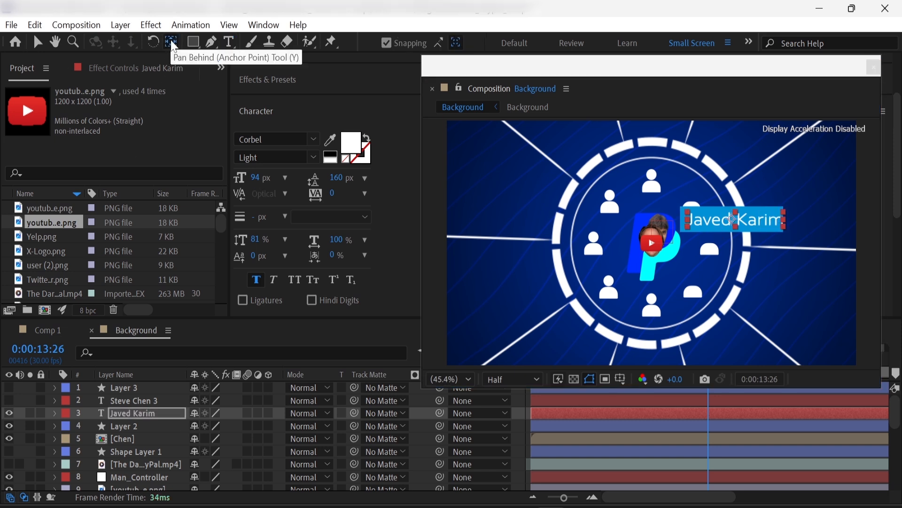
left_click(159, 425, "shift")
scroll(300, 292, "down", 3)
left_click(284, 275)
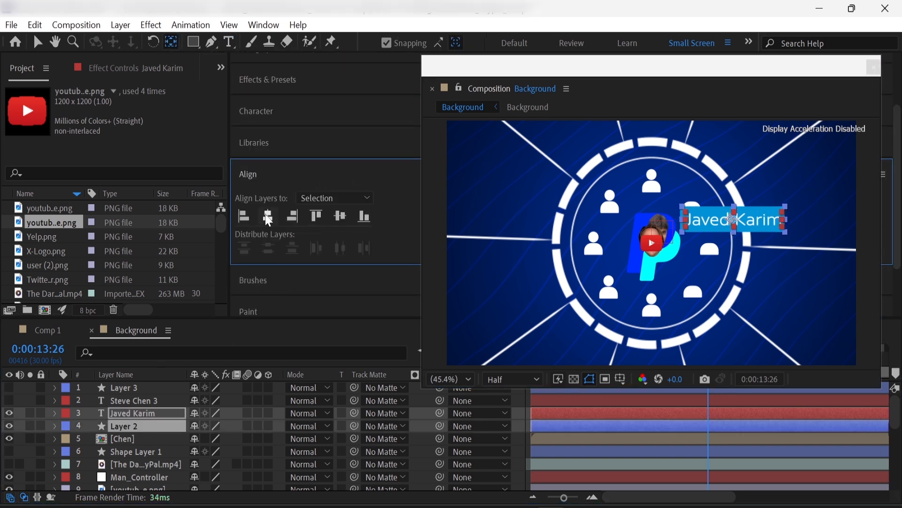
left_click(20, 437)
- Pre-compose the Javed Karim text and Layer 2 into a new composition named Karim
left_click(147, 414)
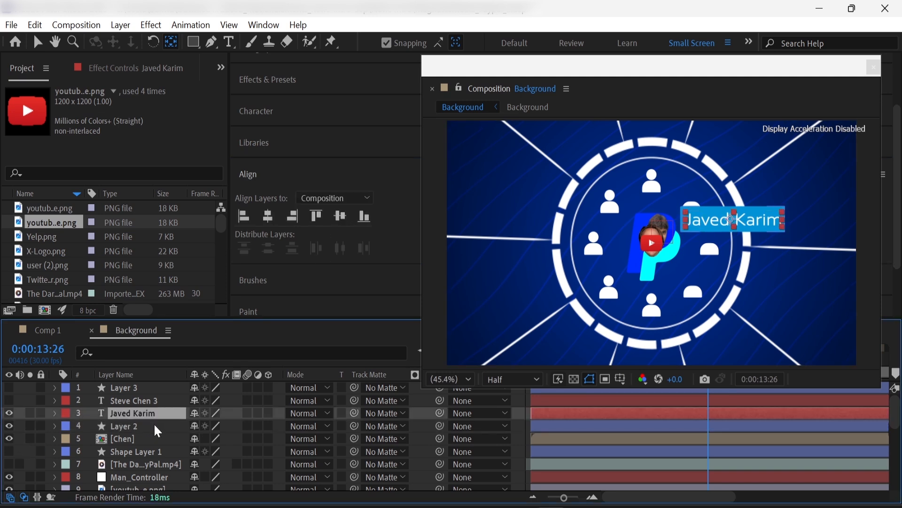
left_click(154, 425, "shift")
right_click(163, 426)
left_click(181, 402)
type("Karim")
key("Return")
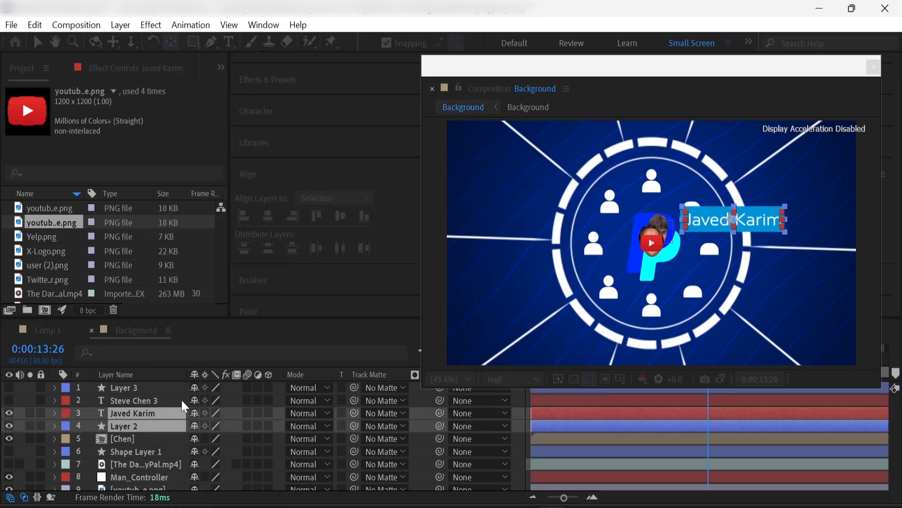
- Show the third name-tag pair, move its text above the Layer 3 rectangle and change the text to Chad Hurley
left_click_drag(110, 399, 128, 385)
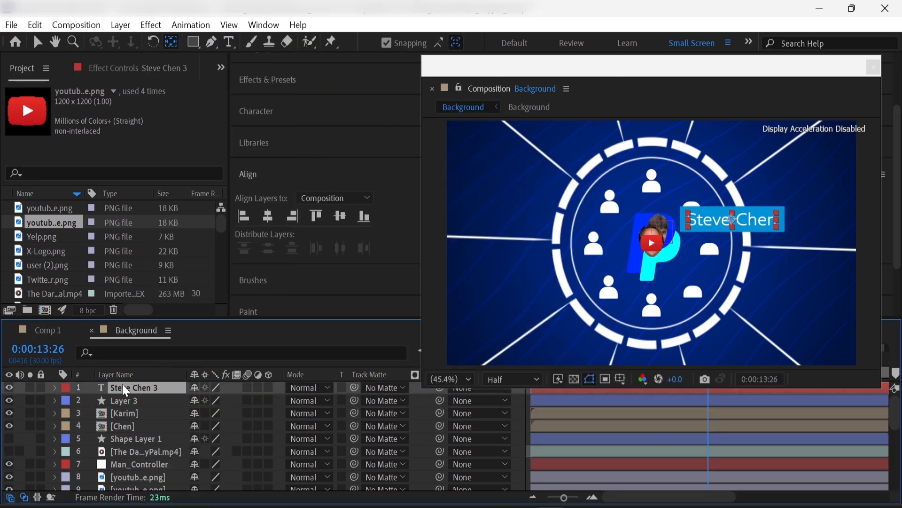
left_click(230, 42)
triple_click(710, 226)
type("Chad Hurley")
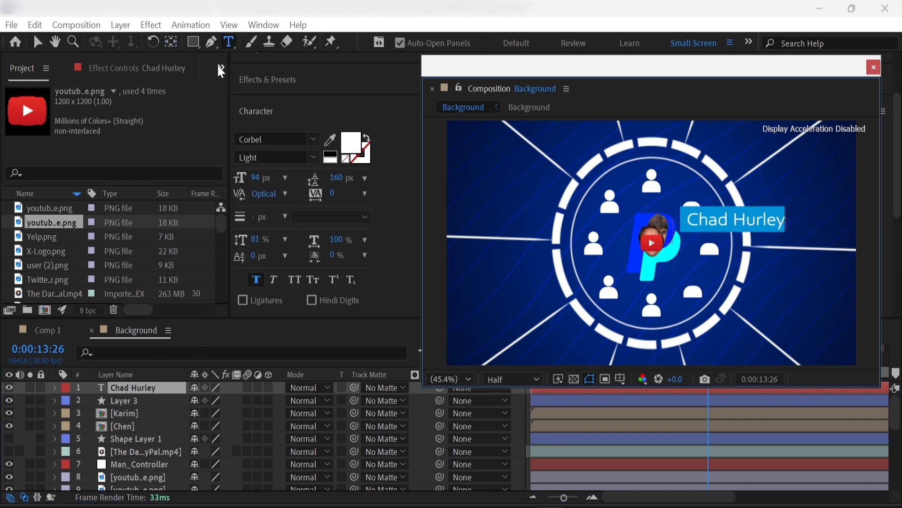
- Center the Chad Hurley text's anchor point and align the text with its Layer 3 rectangle horizontally and vertically
left_click(171, 42)
left_click(149, 407, "ctrl")
left_click(397, 278)
left_click(336, 219)
- Pre-compose the Chad Hurley text and Layer 3 into a new composition named Hurley
left_click(109, 402)
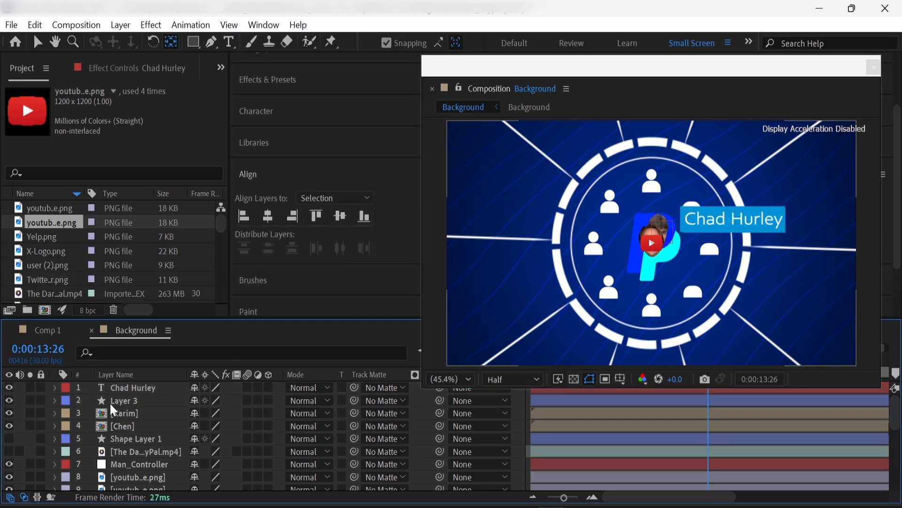
left_click(134, 388, "ctrl")
right_click(134, 388)
left_click(173, 399)
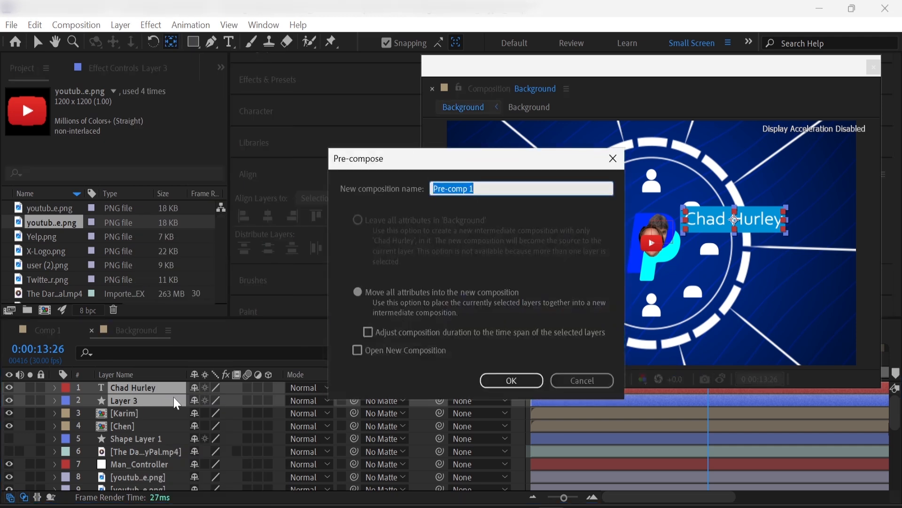
type("Hurley")
key("Return")
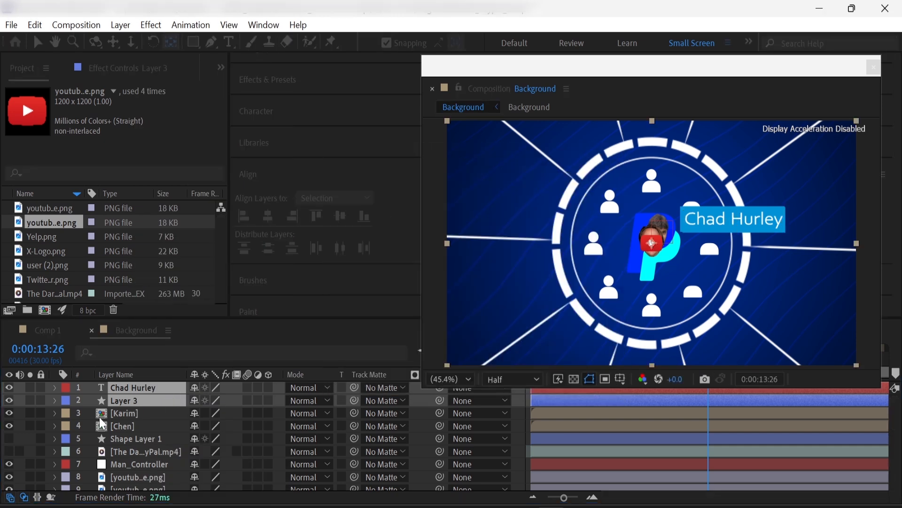
- Place the Chen composition, one YouTube logo and the Steve Chen face directly above Man 7 in the layer stack
left_click(120, 410)
scroll(132, 419, "down", 2)
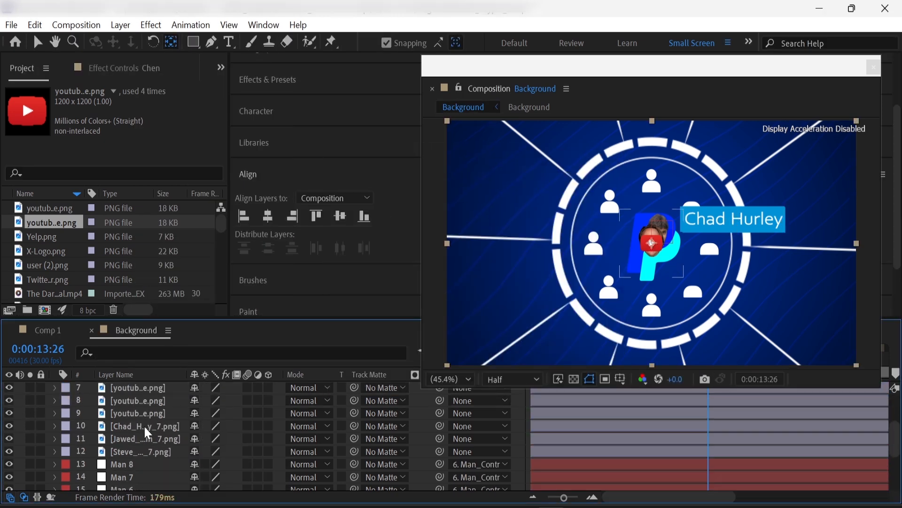
left_click(152, 450, "ctrl")
left_click(153, 411, "ctrl")
left_click_drag(152, 412, 152, 464)
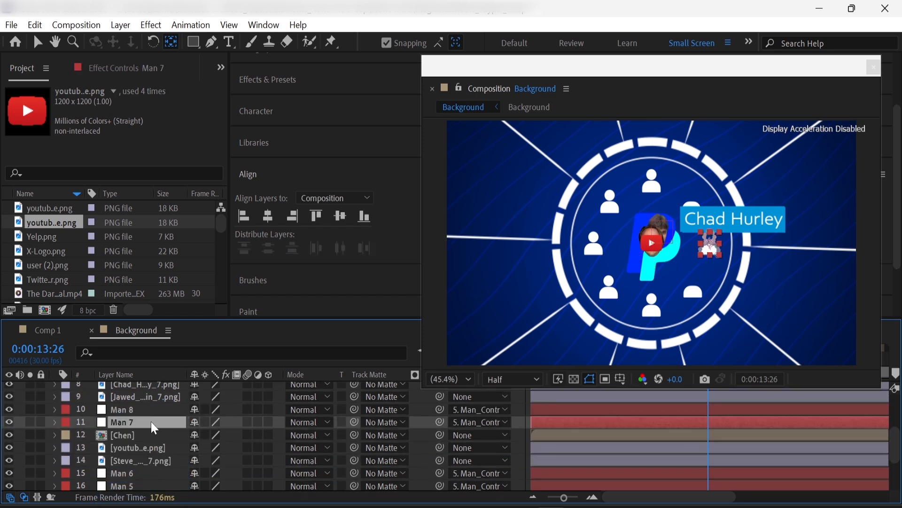
- Reposition the Chen name tag, YouTube logo and Steve Chen face over the Man 7 icon, and scale the name tag to 50%
left_click(131, 420)
left_click(133, 448, "shift")
key("p")
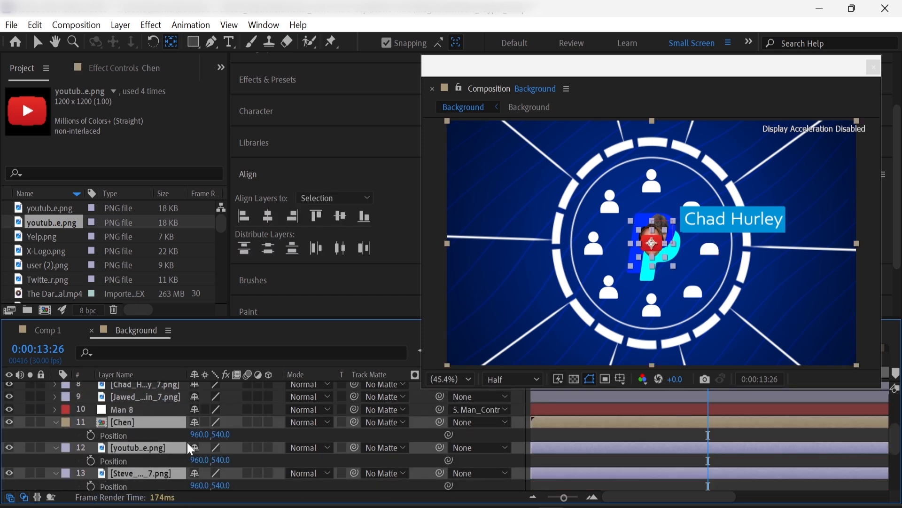
left_click_drag(368, 445, 421, 444)
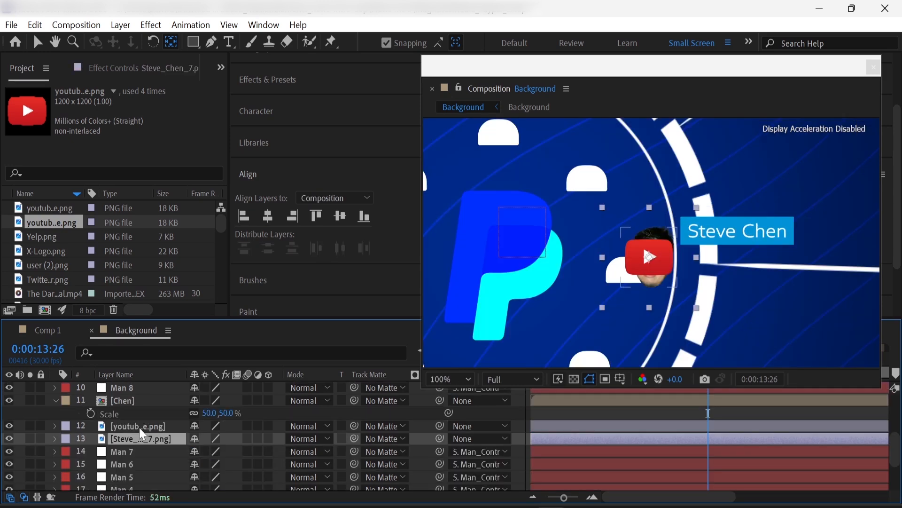
- Hide the YouTube logo, scale the Steve Chen face to 15% and position it as the head of the Man 7 icon
left_click(9, 426)
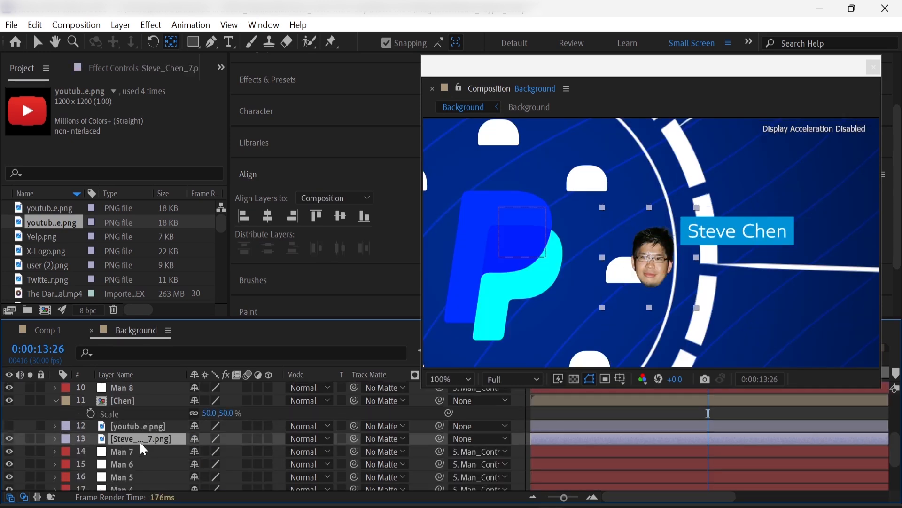
left_click(141, 439)
key("p")
left_click_drag(193, 451, 161, 457)
key("s")
left_click(210, 451)
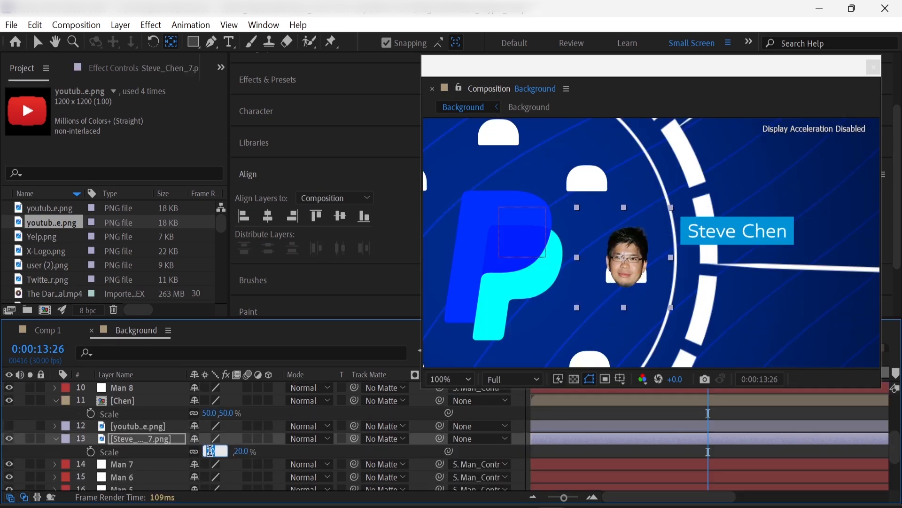
type("15")
key("Return")
key("p")
left_click_drag(222, 451, 192, 454)
- Show the YouTube logo again, move its layer below the Steve Chen face and scale it to 6%
scroll(141, 432, "up", 2)
left_click(8, 464)
left_click_drag(127, 466, 128, 478)
type("s6")
key("Return")
- Rotate the YouTube logo by 10 degrees and position it partly behind the side of the Steve Chen face
key("p")
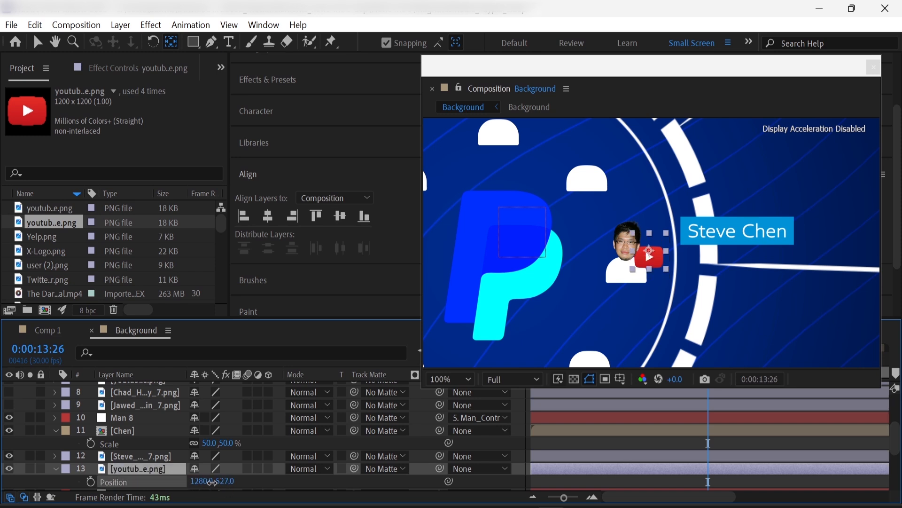
left_click_drag(206, 482, 209, 488)
left_click(180, 471)
left_click(213, 480)
type("10")
key("Return")
left_click(207, 482)
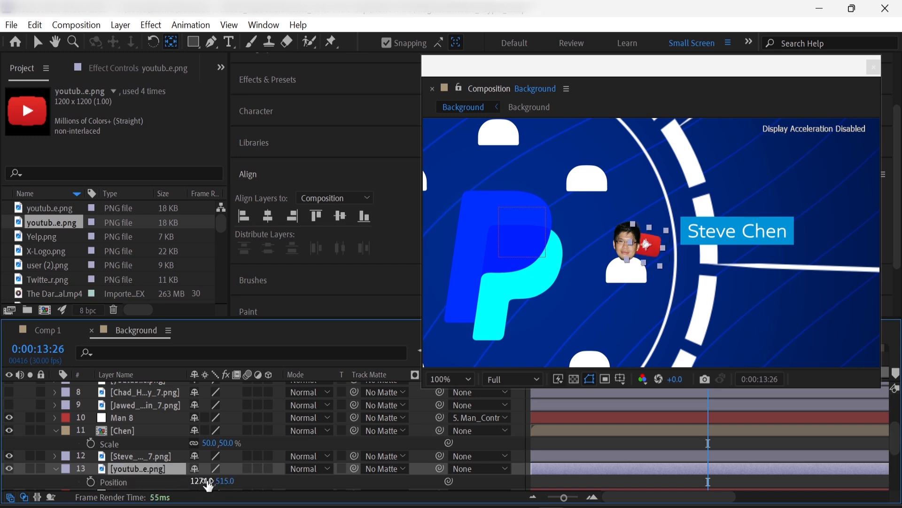
type("20")
key("Return")
left_click(55, 469)
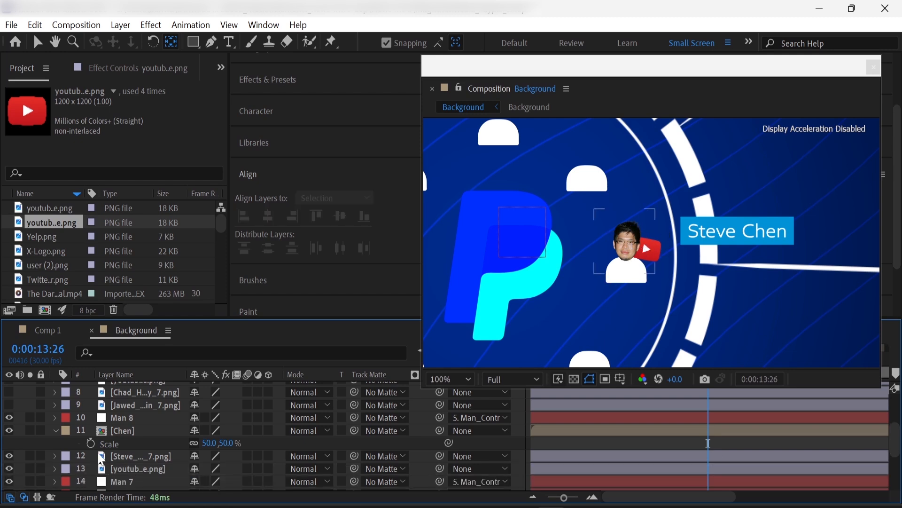
- Scale the Chen name tag to 30% and position it at 1117, 629, centered beneath the Man 7 icon
left_click(101, 430)
key("p")
key("ctrl+z")
key("s")
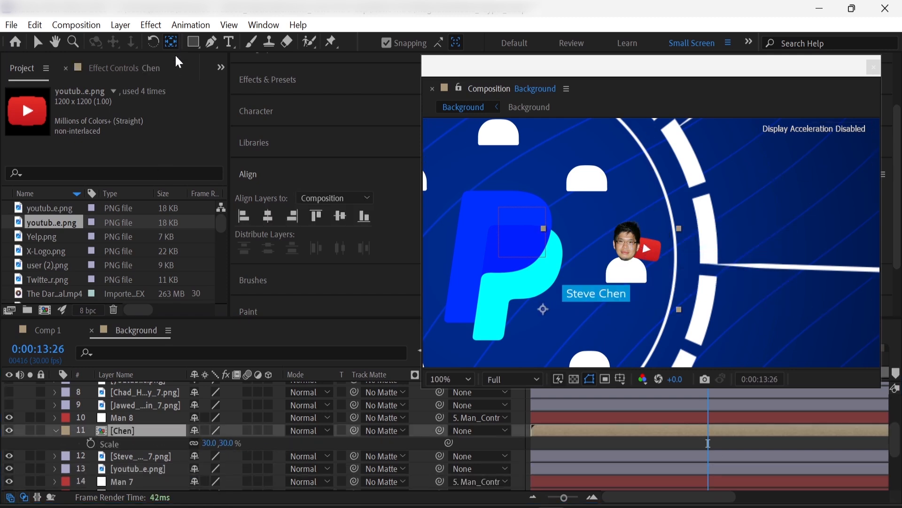
key("p")
mouse_move(200, 444)
left_mouse_down()
mouse_move(247, 447)
mouse_move(209, 444)
left_mouse_up()
scroll(169, 462, "down", 1)
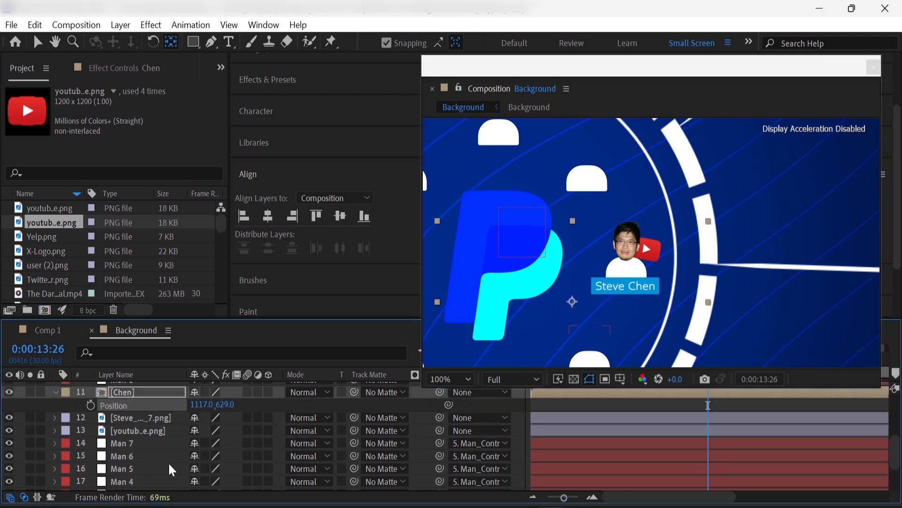
- Parent the Chen name tag, the Steve Chen face and the YouTube logo to the Man 7 layer
left_click(158, 430, "shift")
scroll(159, 430, "up", 1)
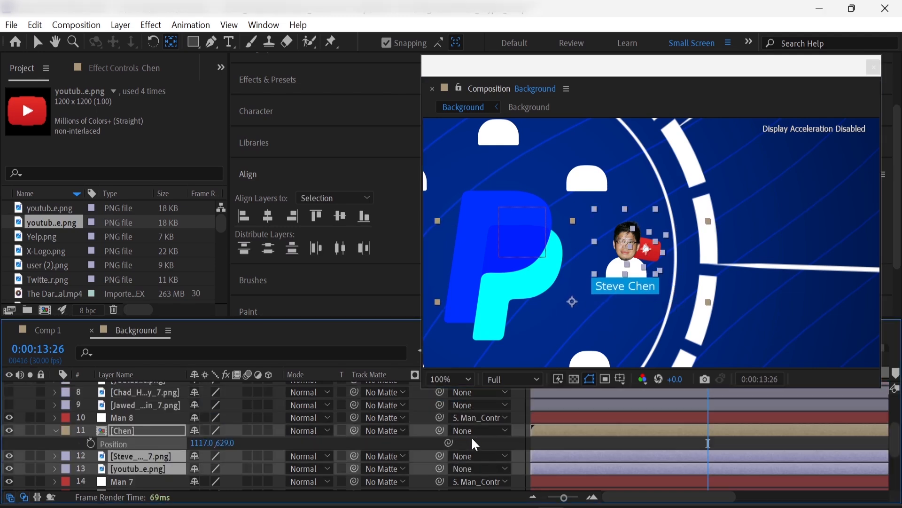
left_click(488, 431)
left_click(475, 273)
key("F2")
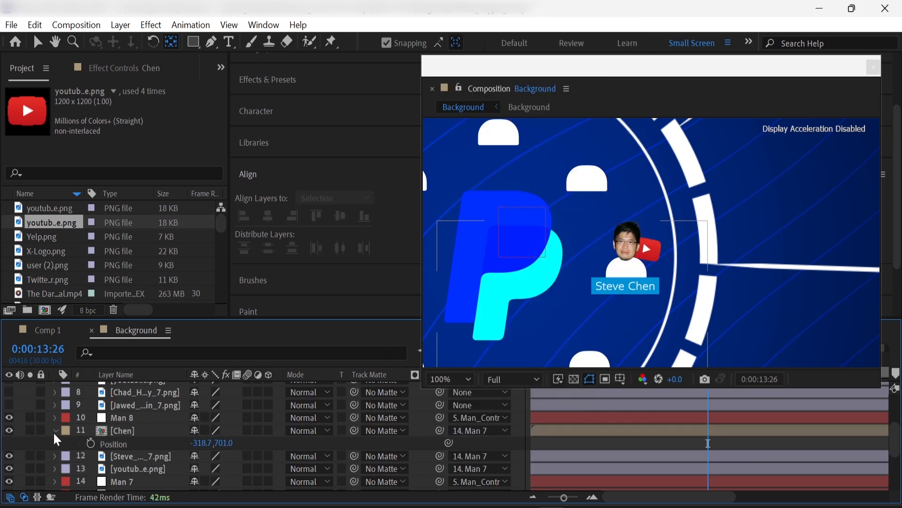
left_click(55, 430)
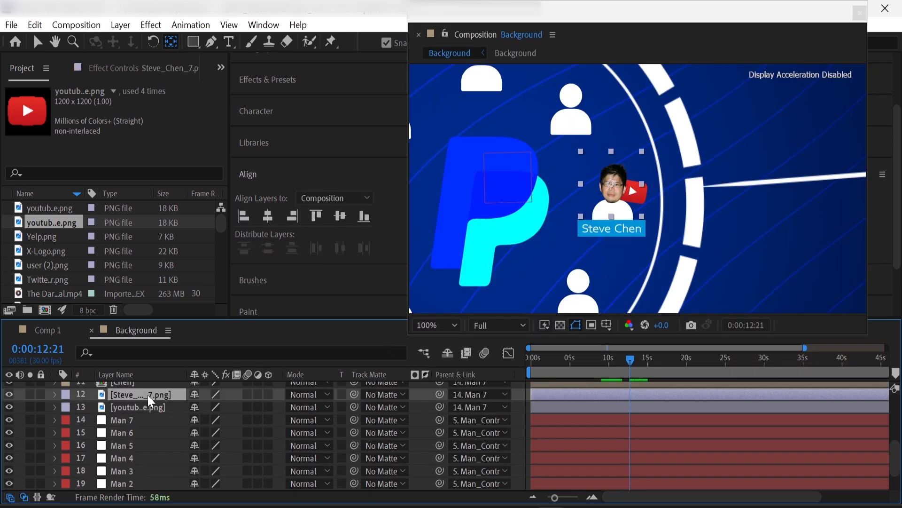
- Keyframe the Steve Chen face's scale so it grows from 0 to 65%, starting at 0:00:12:21
left_click(145, 396)
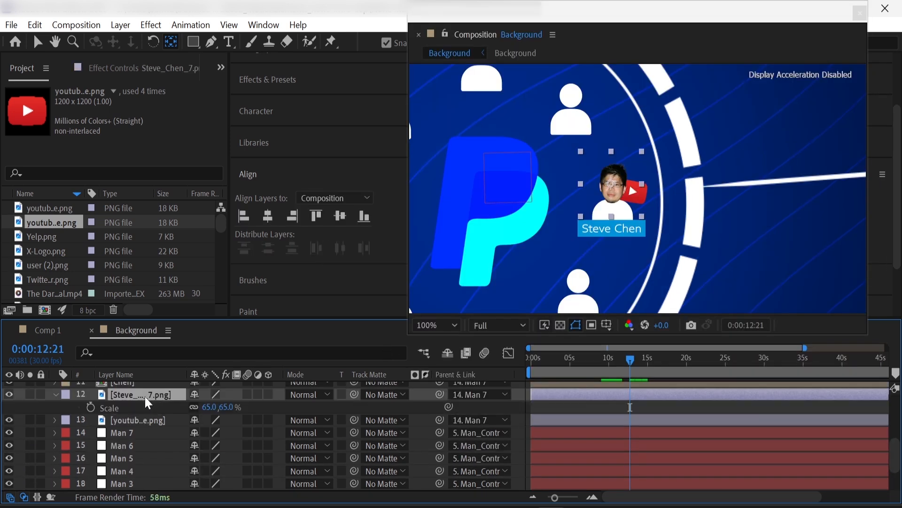
left_click(91, 407)
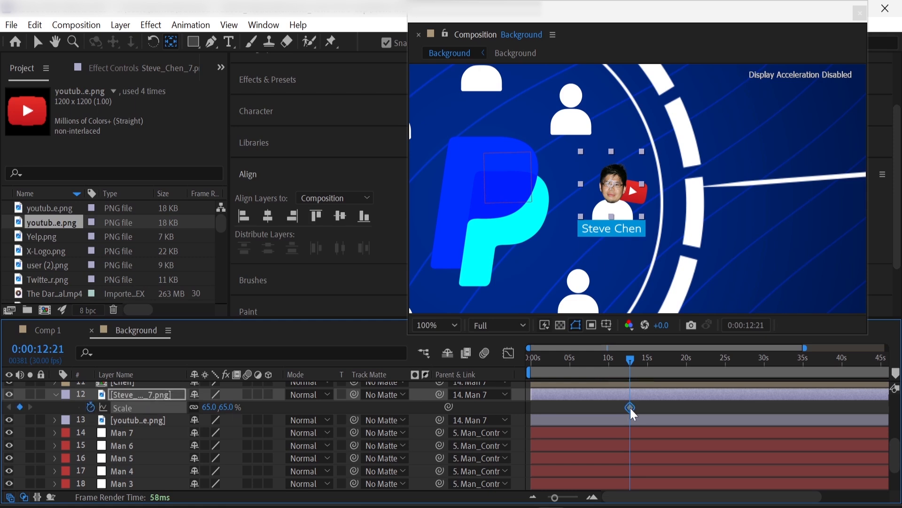
left_click_drag(631, 409, 635, 410)
key("Return")
key("shift+Page_Down")
- Move the face's ending scale keyframe earlier, to about 0:00:13:01, and ease the scale keyframes
left_click_drag(554, 497, 571, 497)
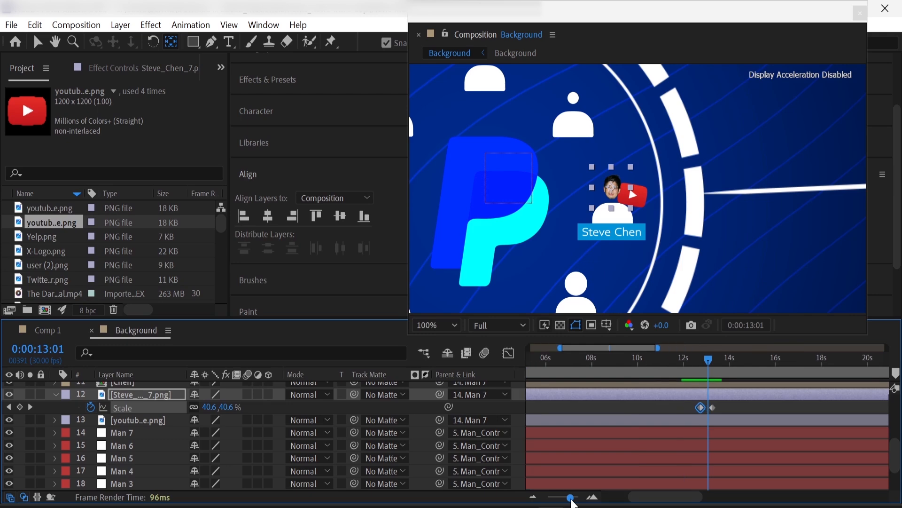
left_click_drag(714, 408, 708, 408)
left_click_drag(571, 497, 550, 497)
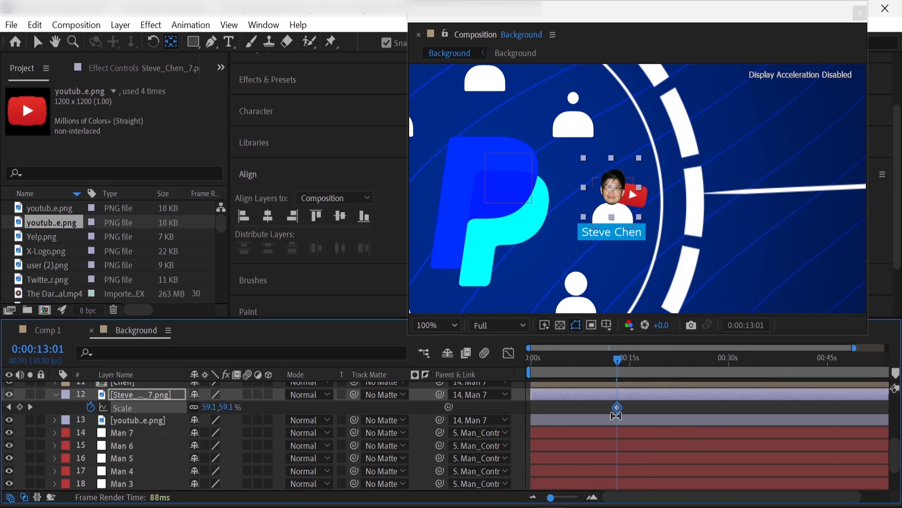
right_click(617, 407)
left_click(390, 286)
left_click(55, 394)
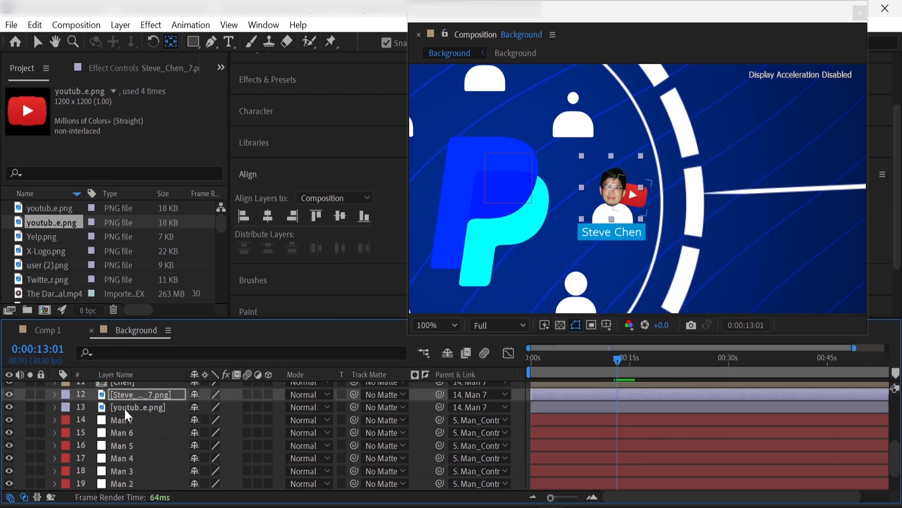
- Return to 0:00:12:21 and apply the Linear Wipe effect to the Chen name tag
scroll(136, 420, "up", 1)
left_click(136, 419)
key("shift+Page_Up")
key("ctrl+5")
type("lin")
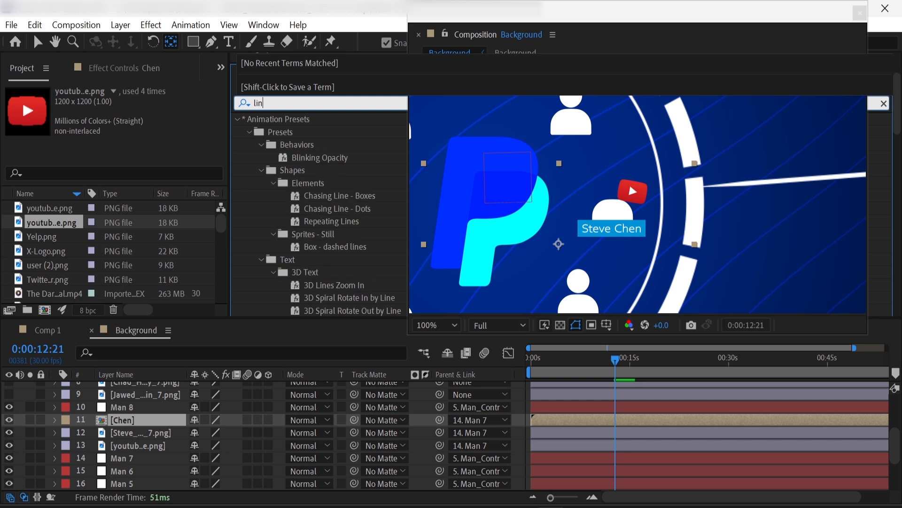
type("ear wipe")
left_click_drag(300, 183, 167, 423)
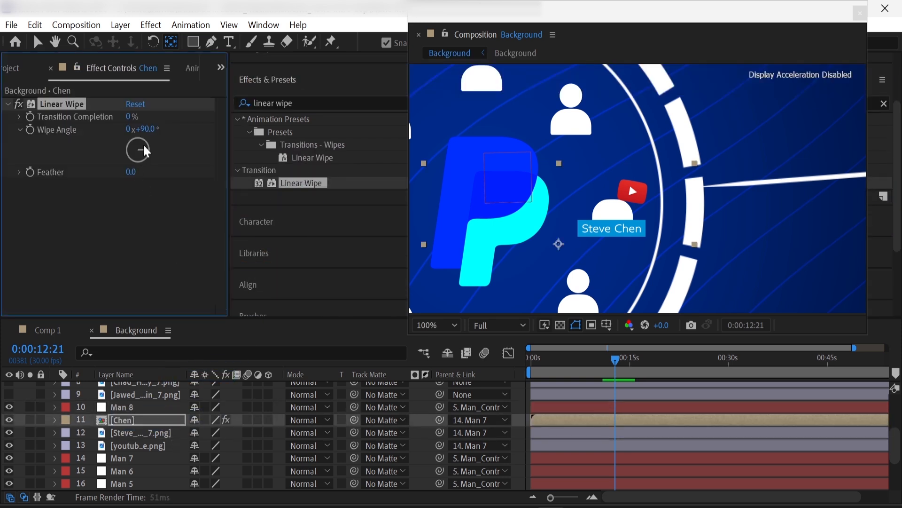
- Set the Chen tag's wipe angle to 270°, keyframe Transition Completion at 100%, and open that value for editing at 0:00:13:02
left_click(147, 128)
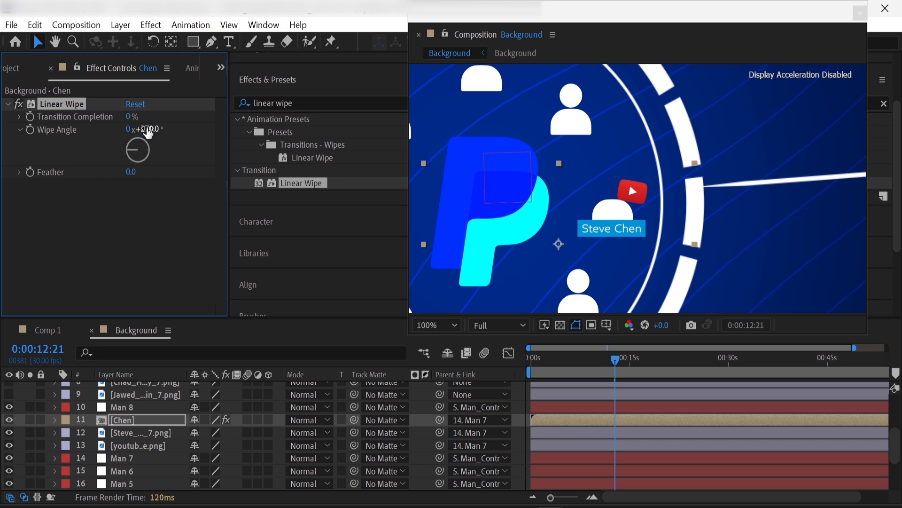
type("100")
key("Return")
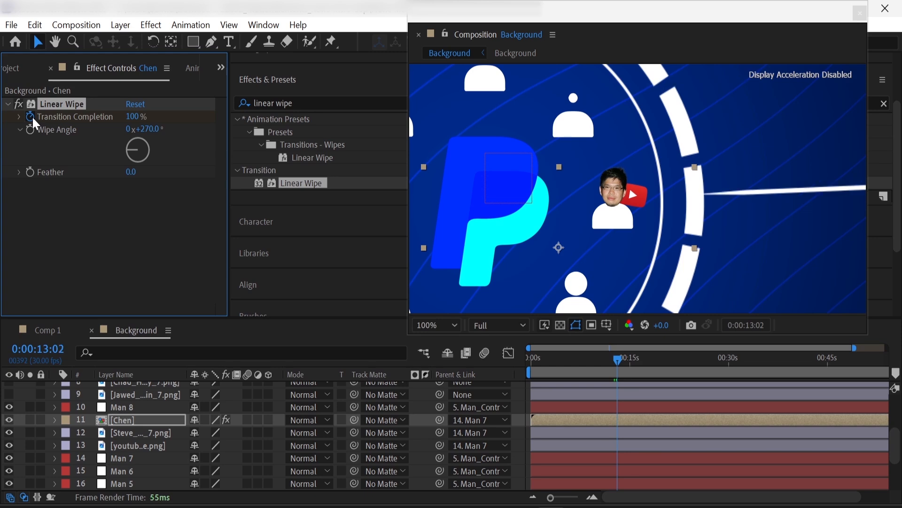
left_click(133, 117)
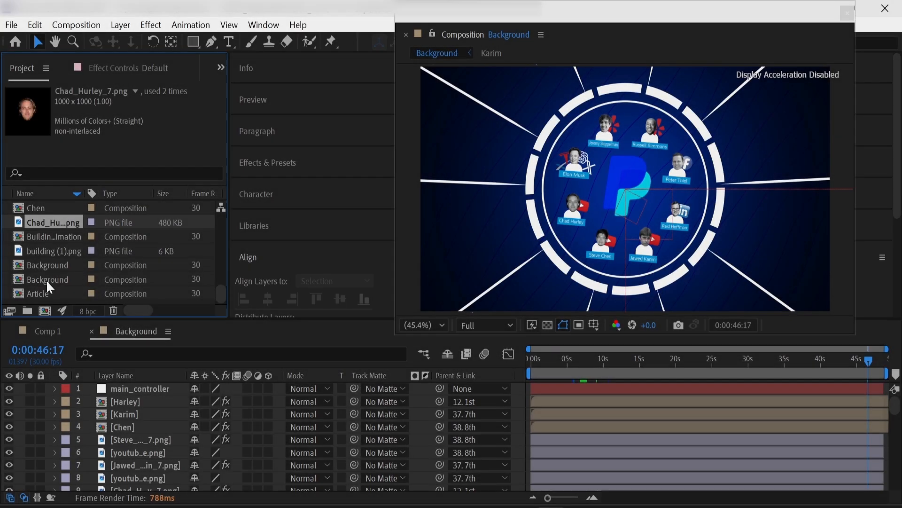
- Add building (1).png at the top of the Background composition's layers and scale it to 45%
left_click(50, 250)
left_click(142, 386)
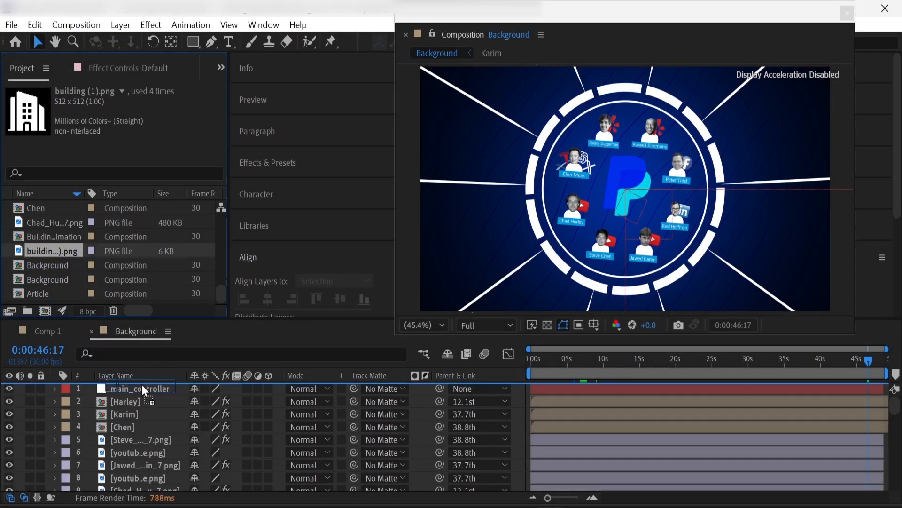
key("ctrl+/")
key("s")
left_click_drag(214, 403, 192, 415)
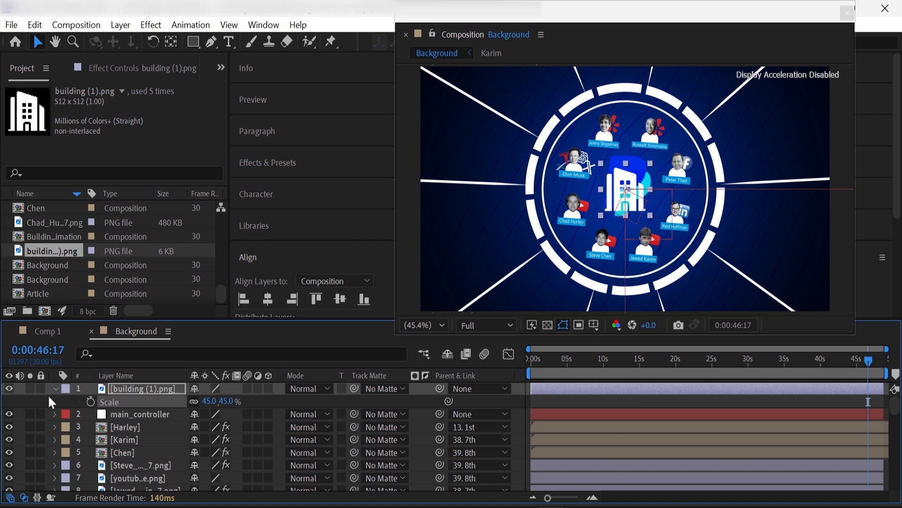
key("s")
- Duplicate the building layer three times and hide the upper three copies
left_click(133, 389)
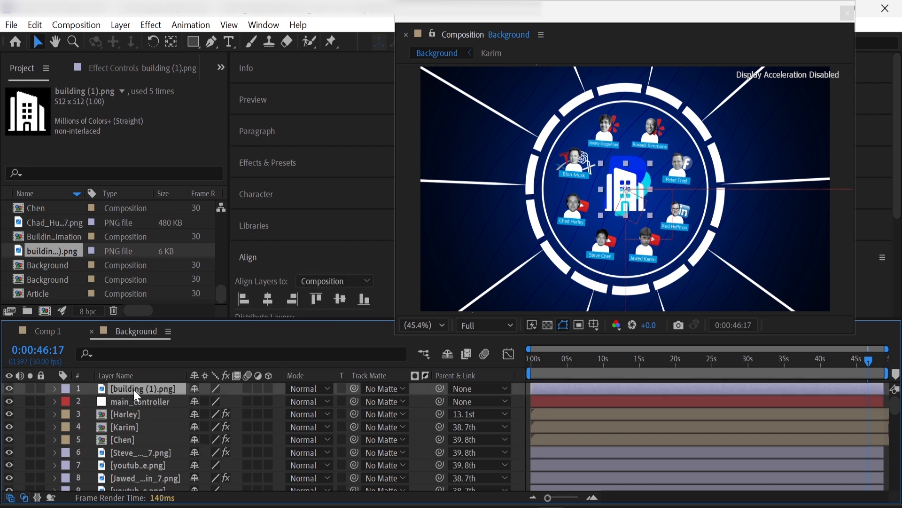
key("ctrl+d")
key("ctrl+d")
key("ctrl+d")
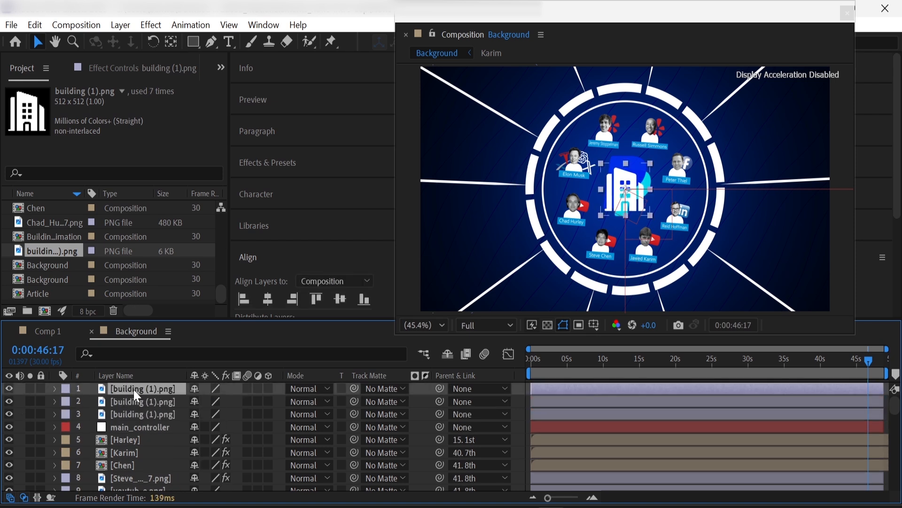
left_click(148, 405, "shift")
left_click_drag(9, 413, 9, 388)
- Mask the lowest building layer to its central tower with the Pen tool, leaving out the door
left_click(140, 427)
scroll(698, 195, "up", 4)
key("period")
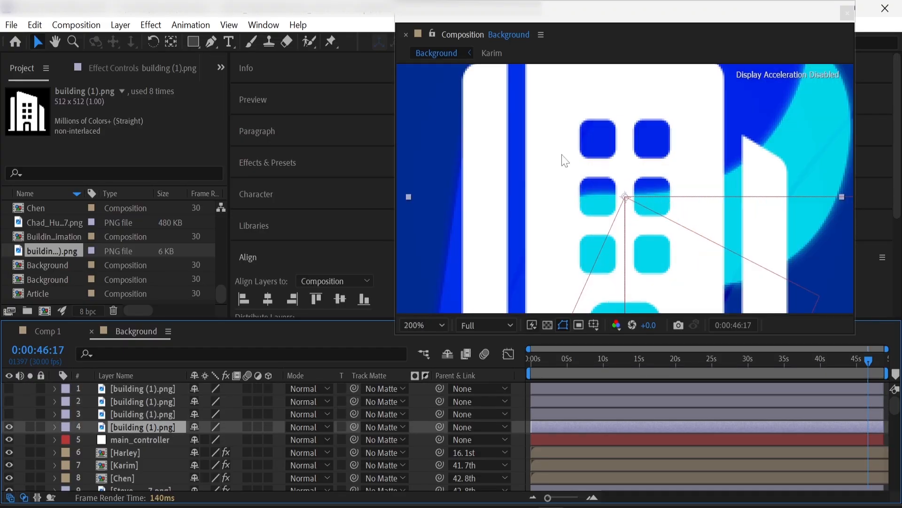
left_click(211, 42)
left_click(573, 82)
left_click(685, 123)
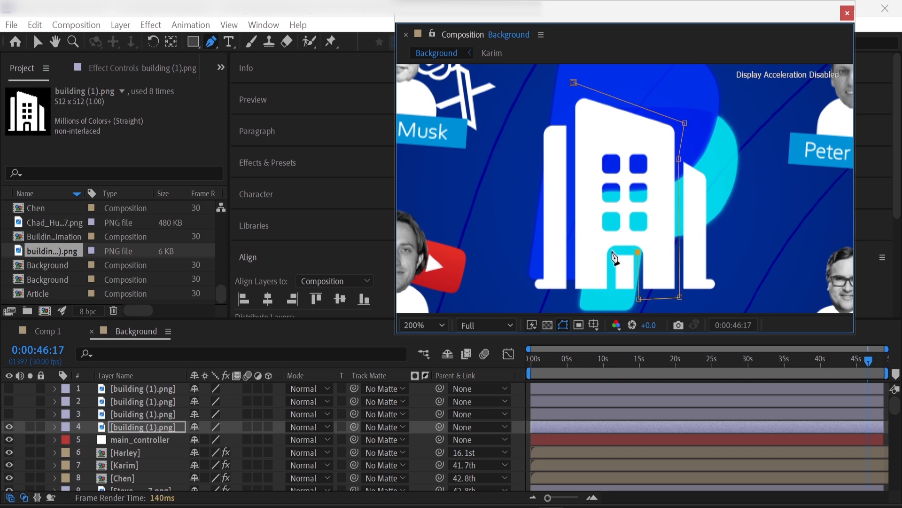
left_click(574, 82)
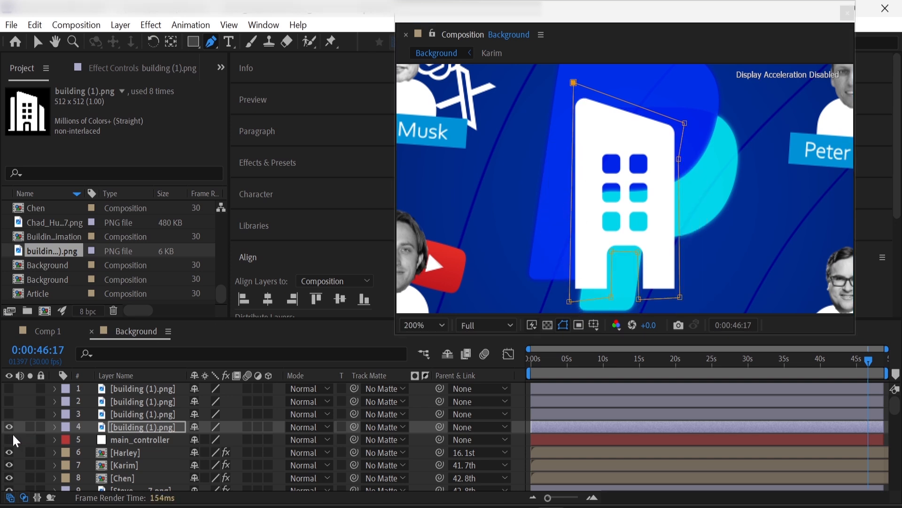
- Show only the third building layer of the four and mask it to the building's left wing
key("F2")
left_click(126, 415)
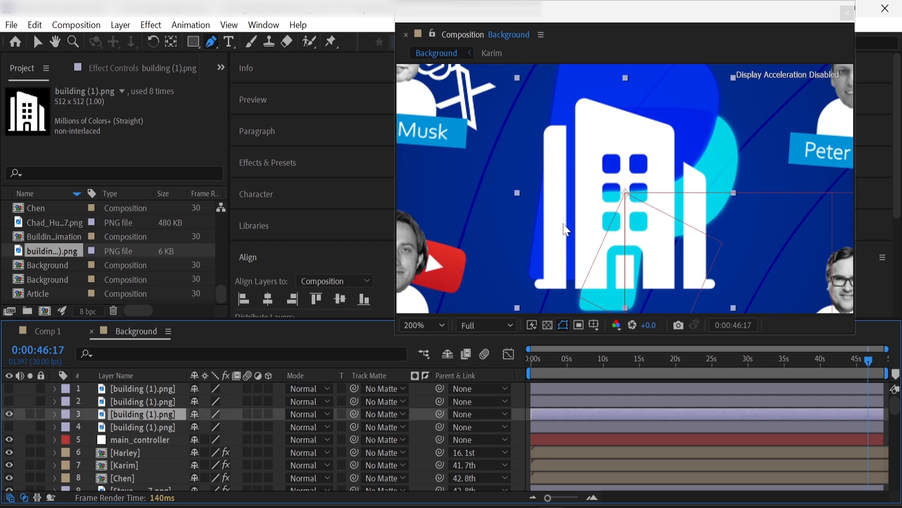
left_click(538, 117)
left_click(571, 116)
left_click(537, 117)
- Mask the second building layer to the building's right wing, with the other copies hidden
left_click(141, 401)
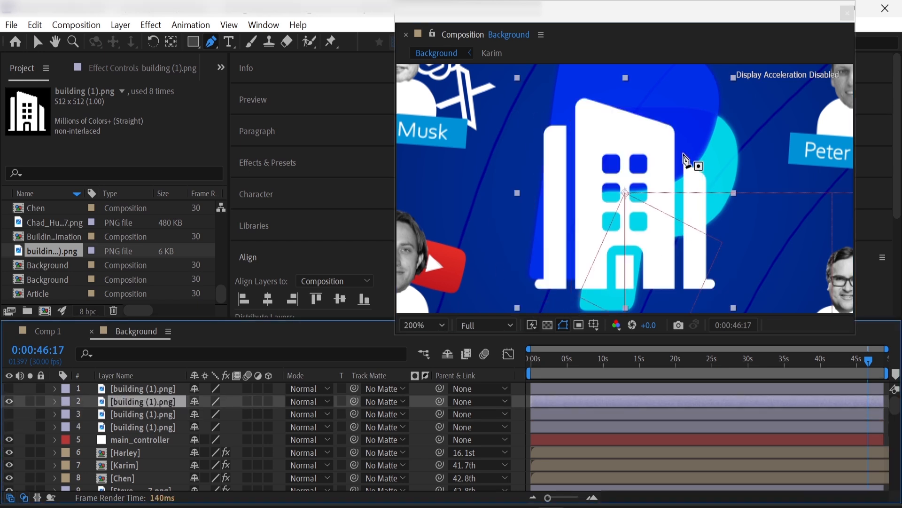
left_click(682, 149)
left_click(711, 169)
left_click(715, 269)
left_click(721, 292)
left_click(683, 300)
left_click(682, 149)
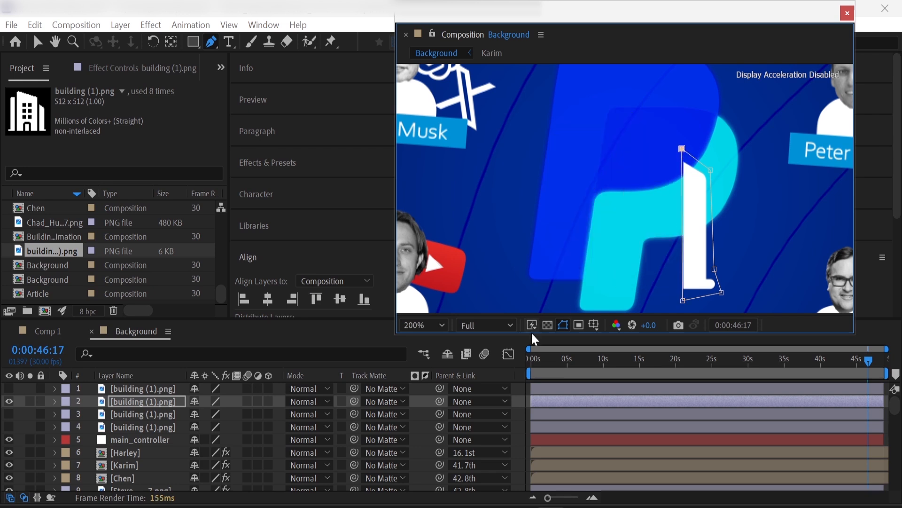
- Hide the right wing, show the first building layer and mask it to the door
left_click(9, 400)
left_click(9, 388)
left_click(141, 388)
left_click(613, 253)
left_click(639, 252)
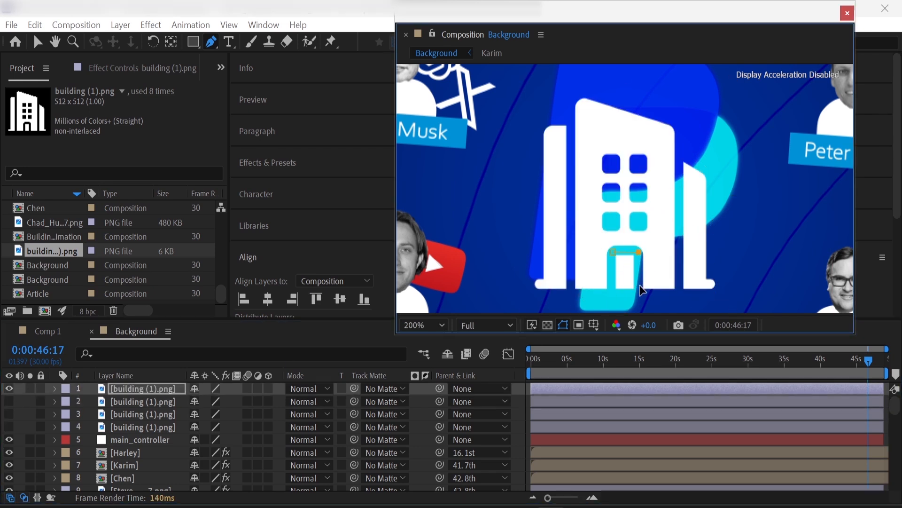
left_click(613, 253)
- Make all four building layers visible and parent them to main_controller, with the whole composition in view
left_click_drag(15, 396, 10, 430)
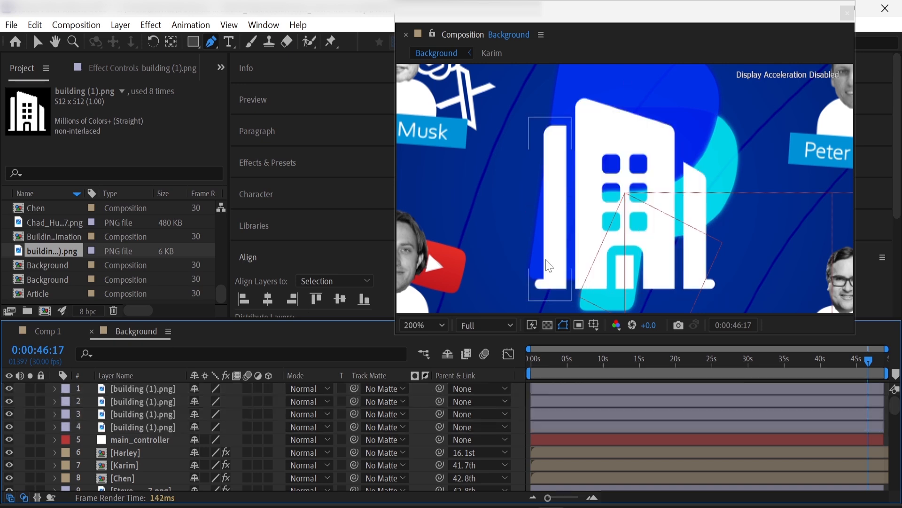
left_click(425, 325)
left_click(452, 60)
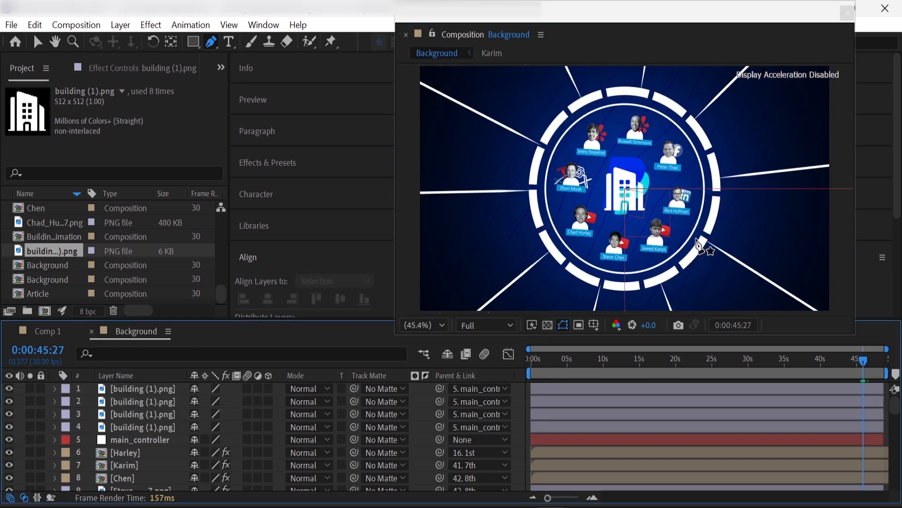
- Move the central tower layer's anchor point down to the middle of its base
left_click(144, 428)
key("slash")
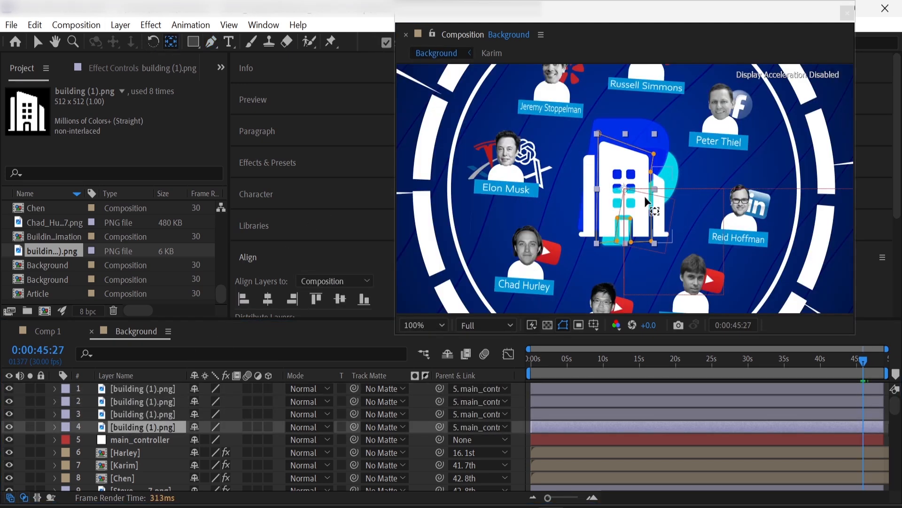
left_click(625, 230)
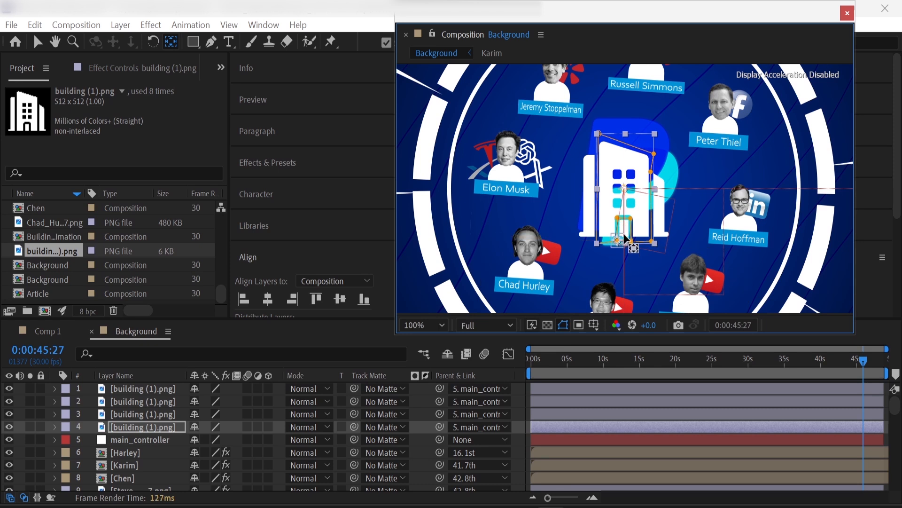
- Move the anchor points of the left and right wing layers to their bases
left_click(596, 178)
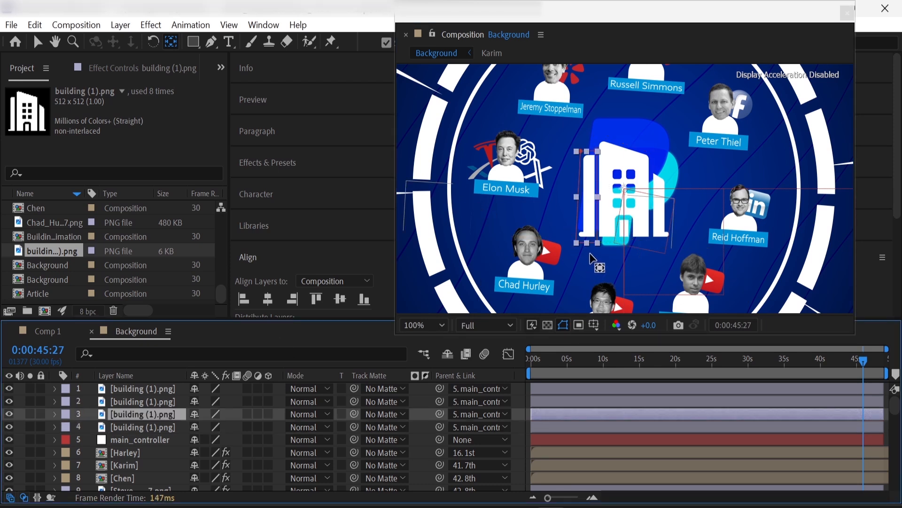
left_click_drag(623, 188, 583, 237)
left_click(160, 413)
left_click(160, 402)
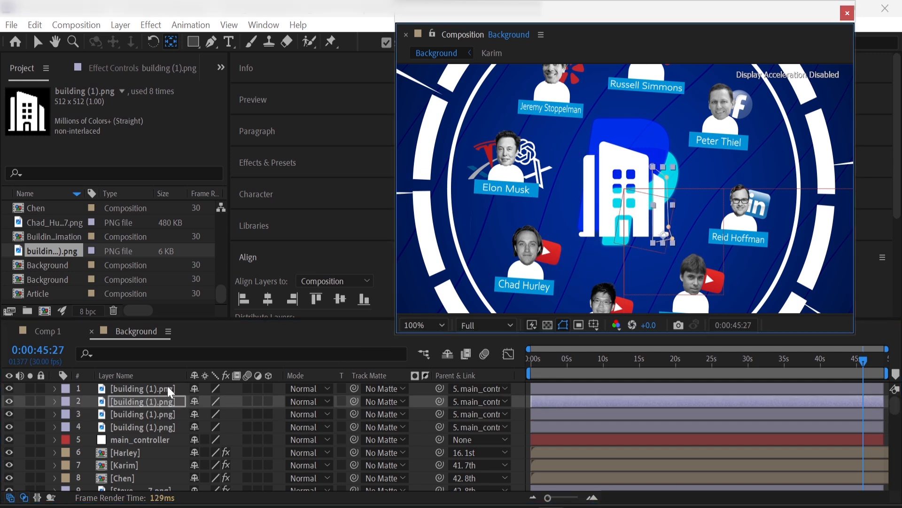
- Move the door layer's anchor point onto the door and fit the composition in the viewer
left_click(180, 390)
left_click(625, 202)
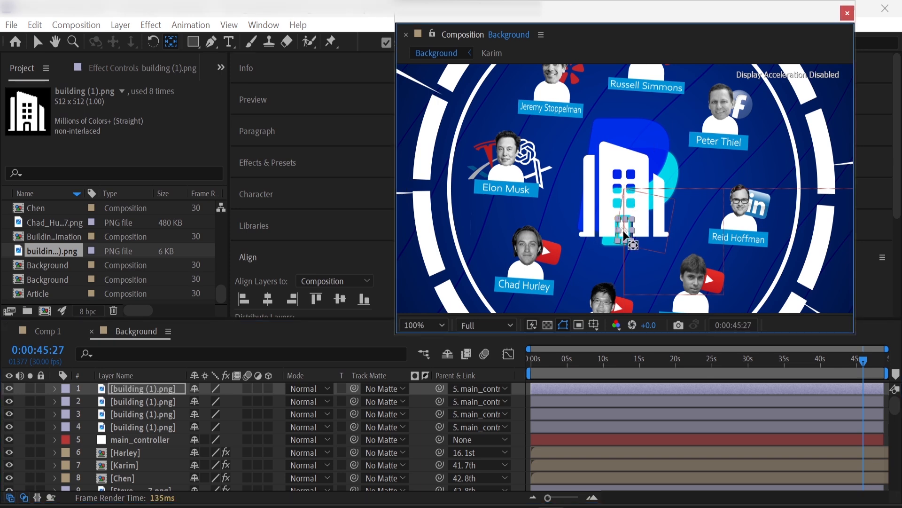
left_click(439, 325)
left_click(423, 70)
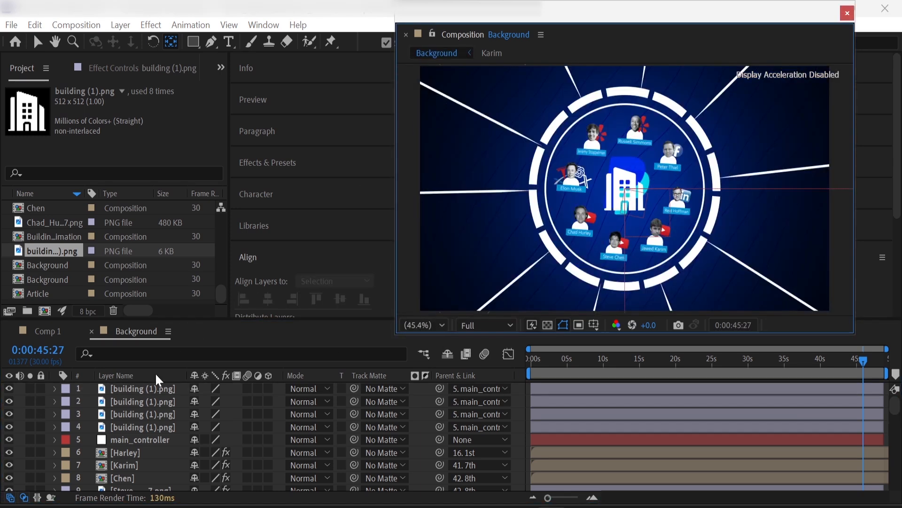
- Keyframe the tower's unlinked vertical scale to grow from 0% at 0:00:45:27 to 21.2% at 0:00:46:07
left_click(137, 427)
key("s")
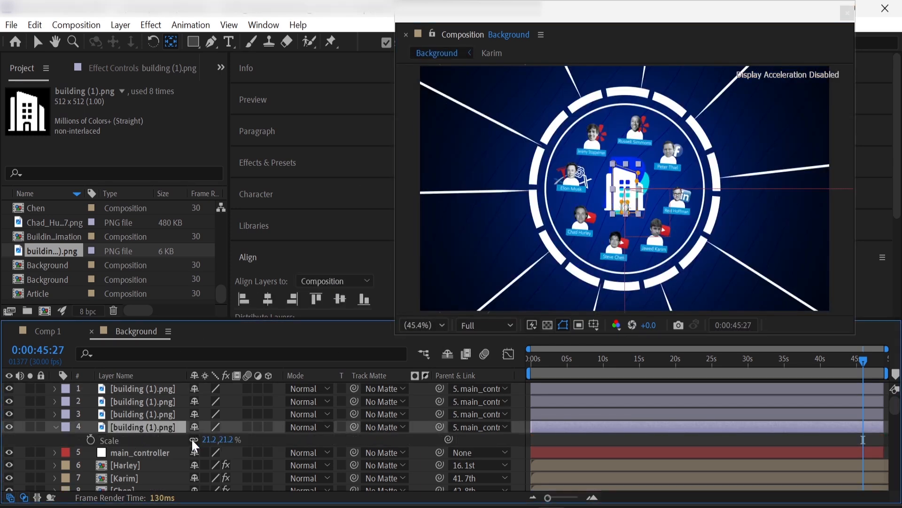
key("shift+Page_Down")
left_click(91, 439)
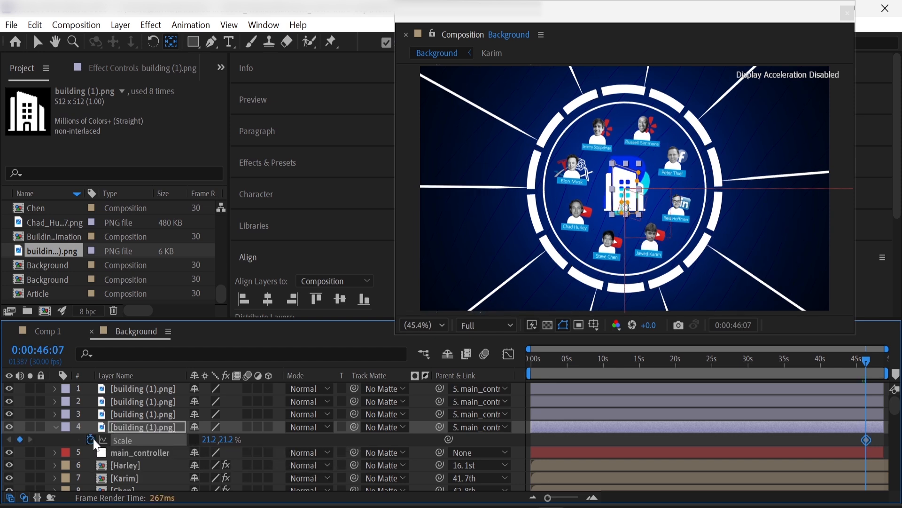
key("shift+Page_Up")
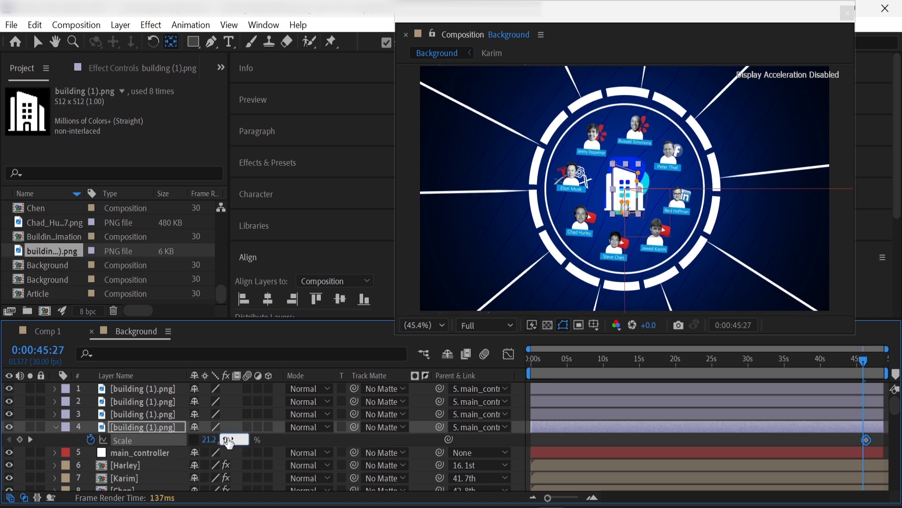
key("Return")
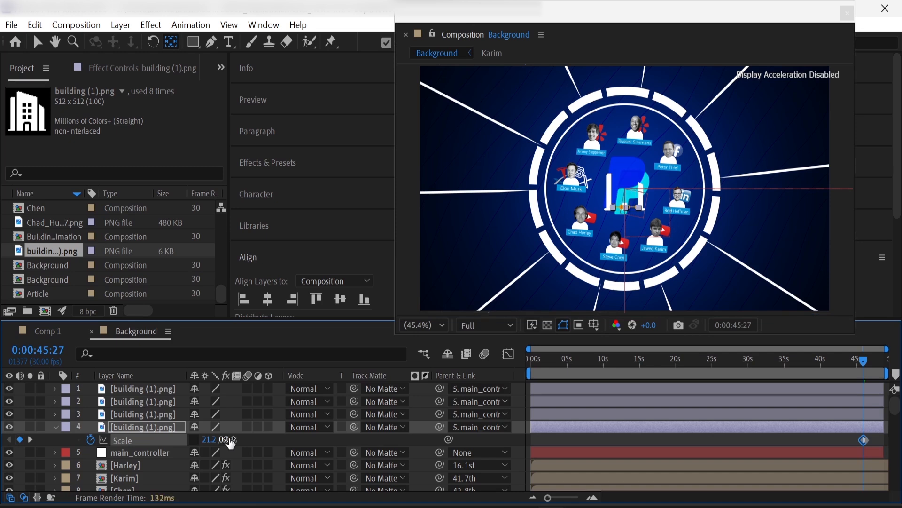
- Keyframe both wings' unlinked vertical scale to grow from 0% at 0:00:46:07 to 21.2% at 0:00:46:17
key("shift+Page_Down")
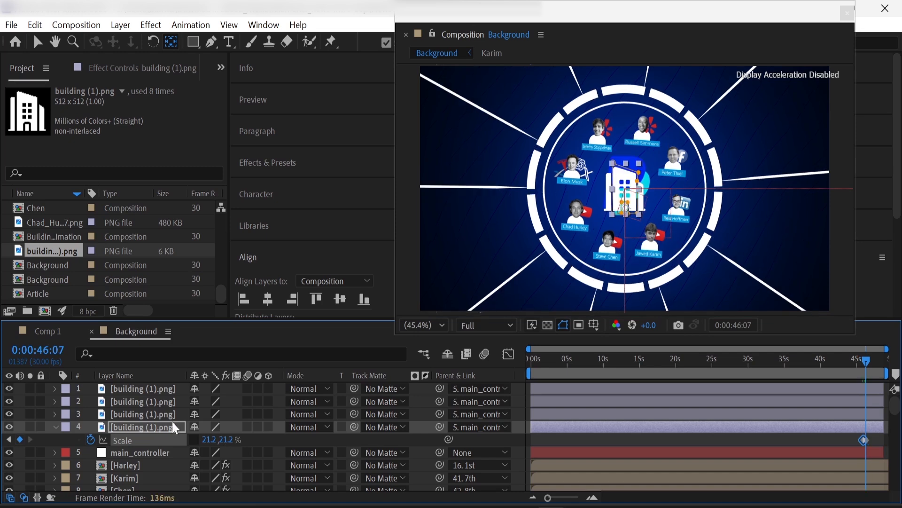
left_click(157, 400)
left_click(157, 412, "shift")
key("s")
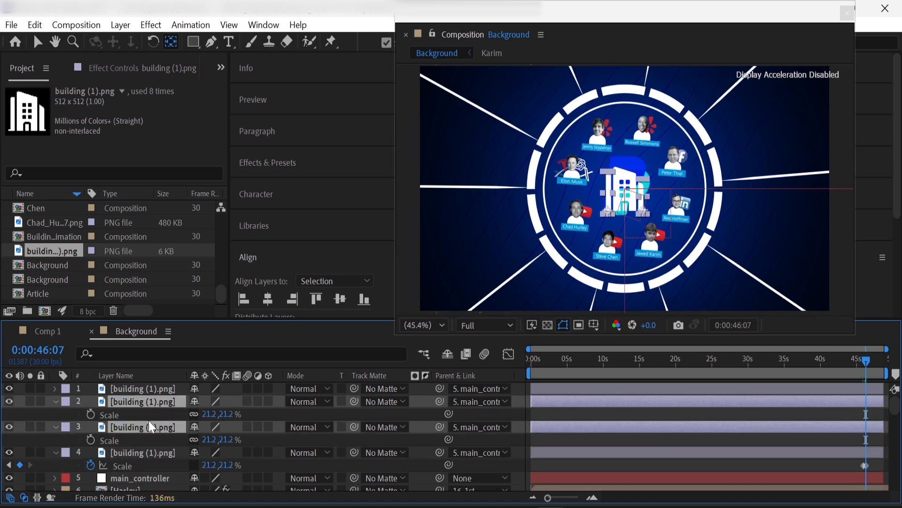
key("shift+Page_Down")
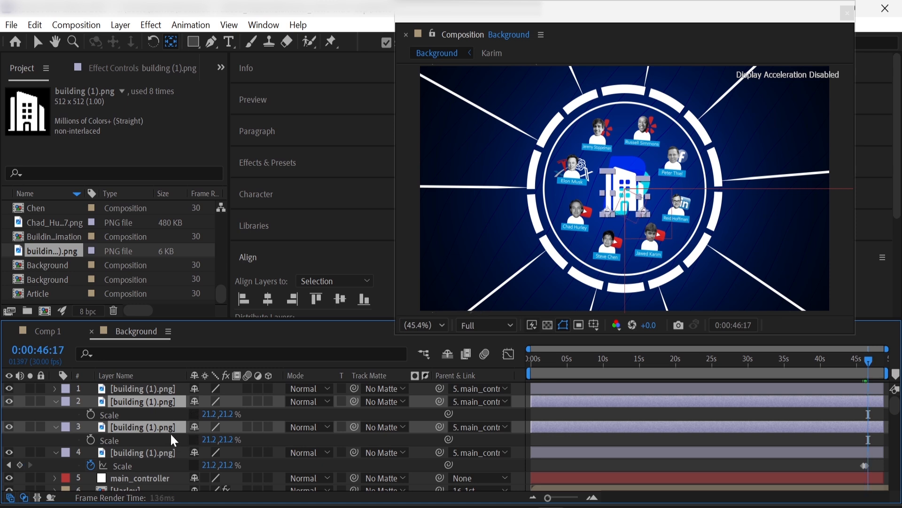
left_click(91, 439)
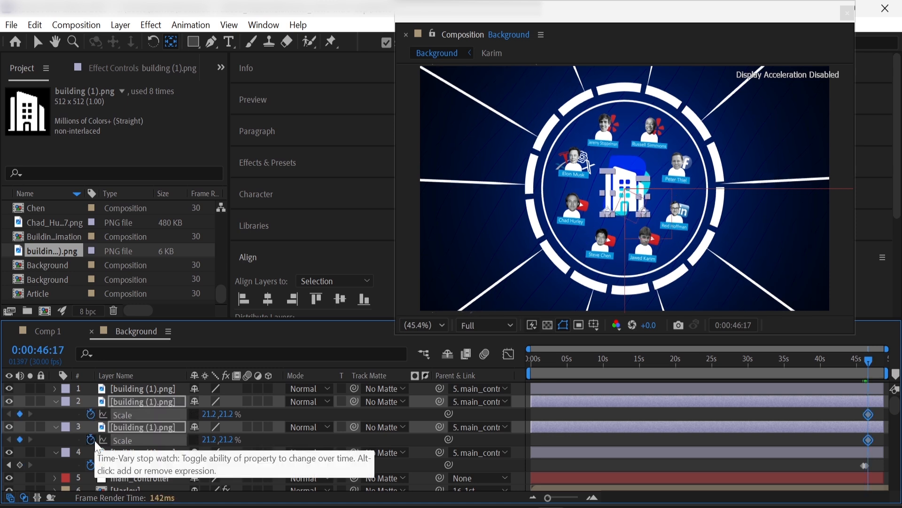
key("shift+Page_Up")
left_click(229, 414)
type("0")
key("Return")
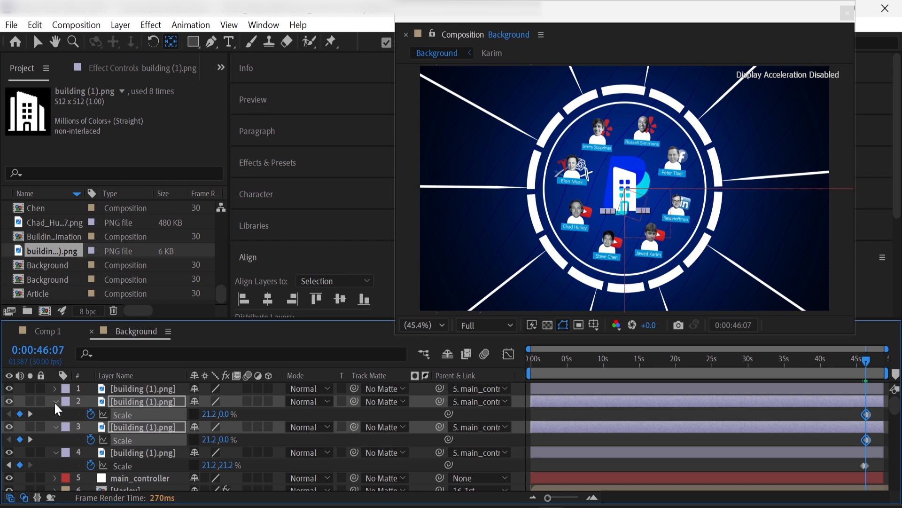
- Keyframe the door's scale to grow from 0% at 0:00:46:13 to 21.2%
left_click(55, 403)
left_click(126, 390)
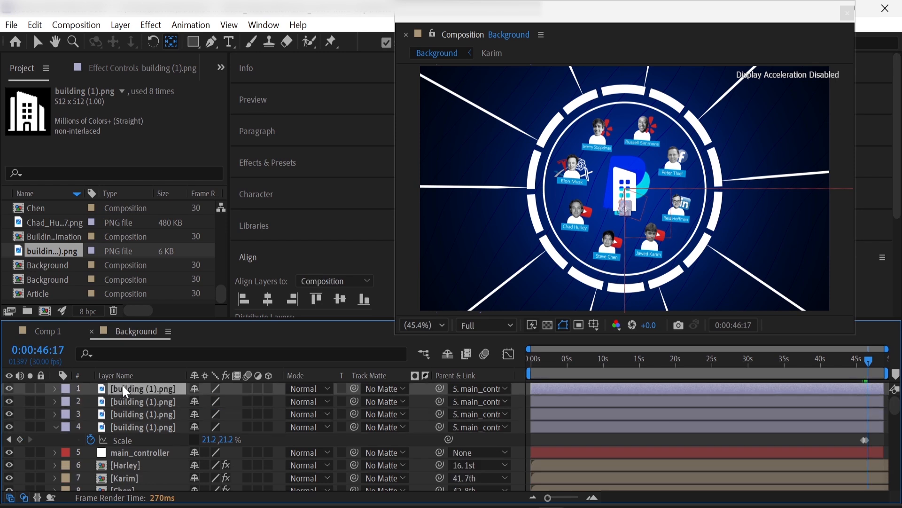
key("s")
left_click(107, 403)
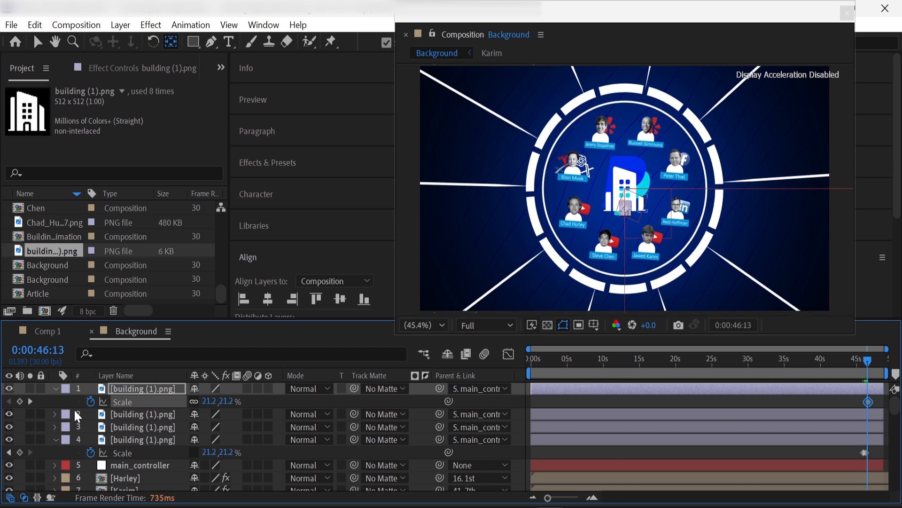
left_click(210, 401)
type("0")
key("Return")
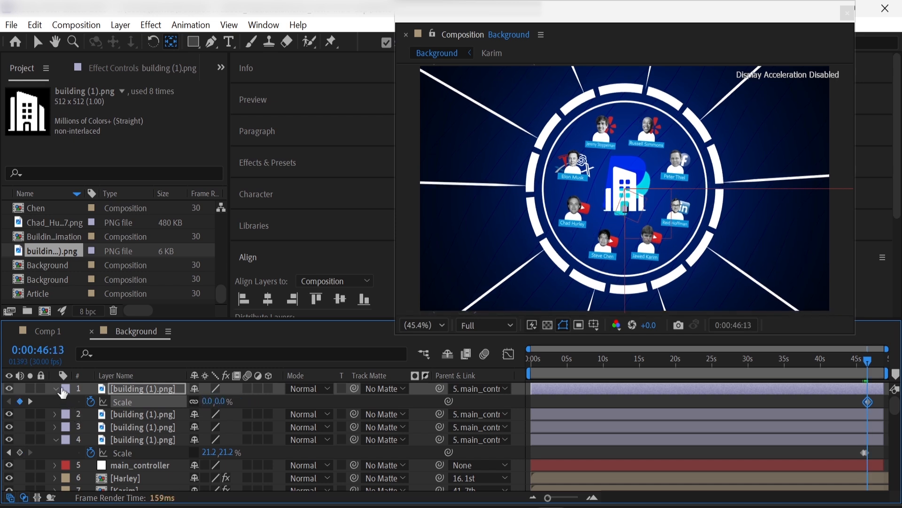
- Collapse the building layers, preview the building's growth from about 0:00:45:03, and save the project
left_click(56, 389)
left_click(56, 427)
left_click_drag(867, 361, 858, 382)
key("space")
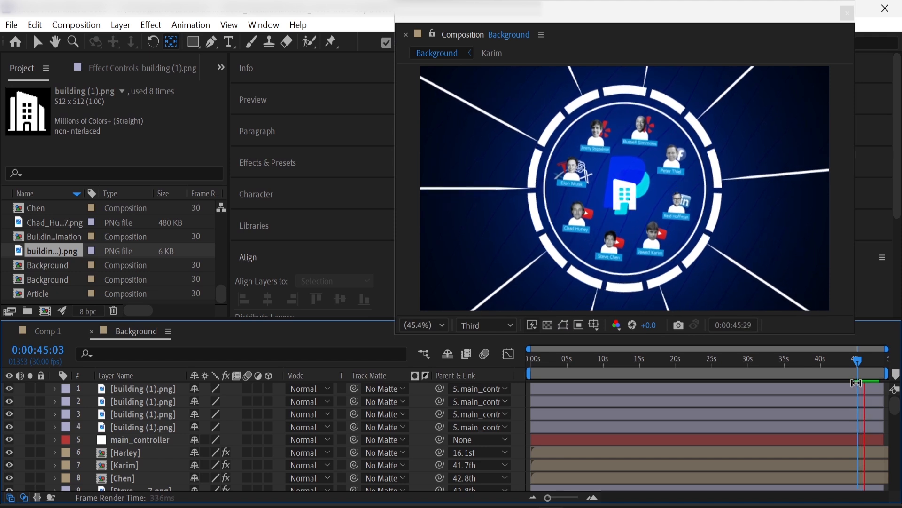
key("space")
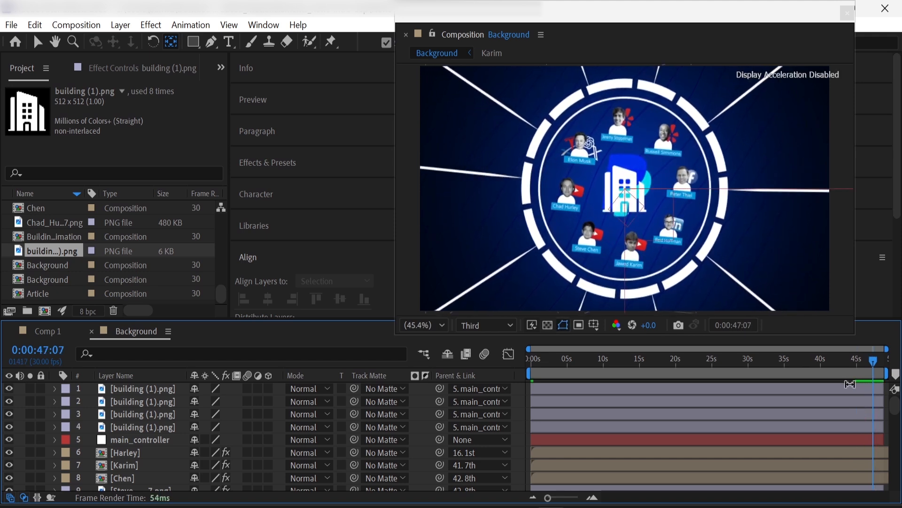
key("ctrl+s")
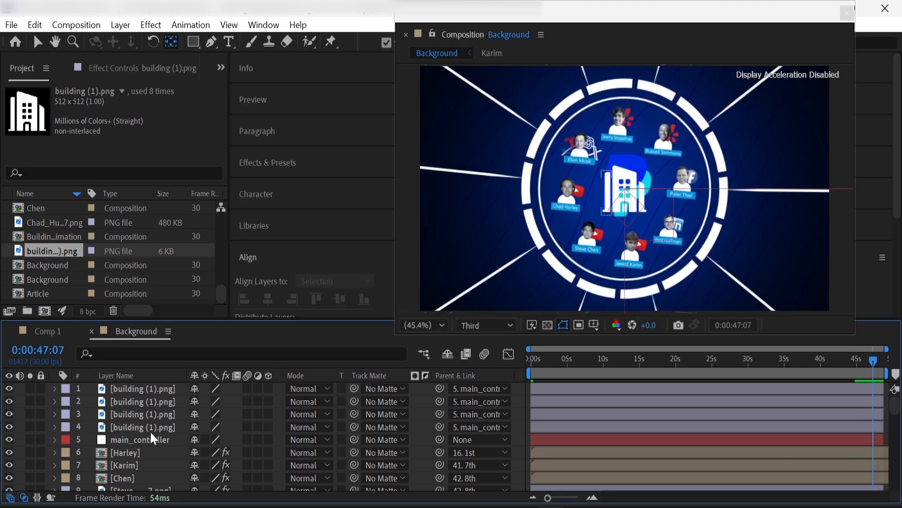